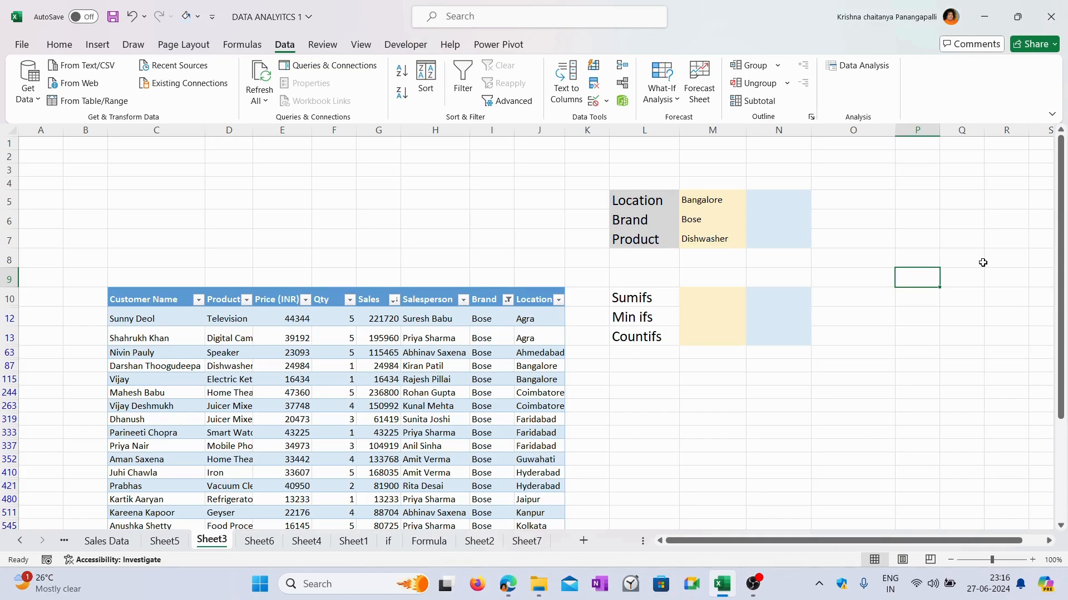
click(694, 203)
click(900, 243)
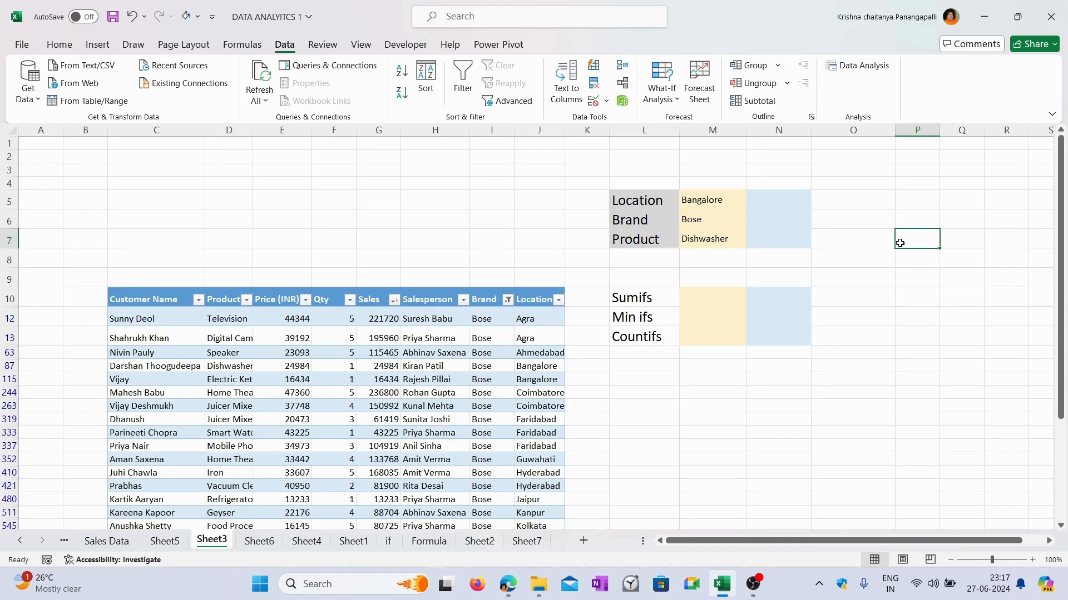
Step: Start a SUMIFS formula in M10 that sums the table's Sales column, with the Location column matched to M5 as first criterion
click(714, 294)
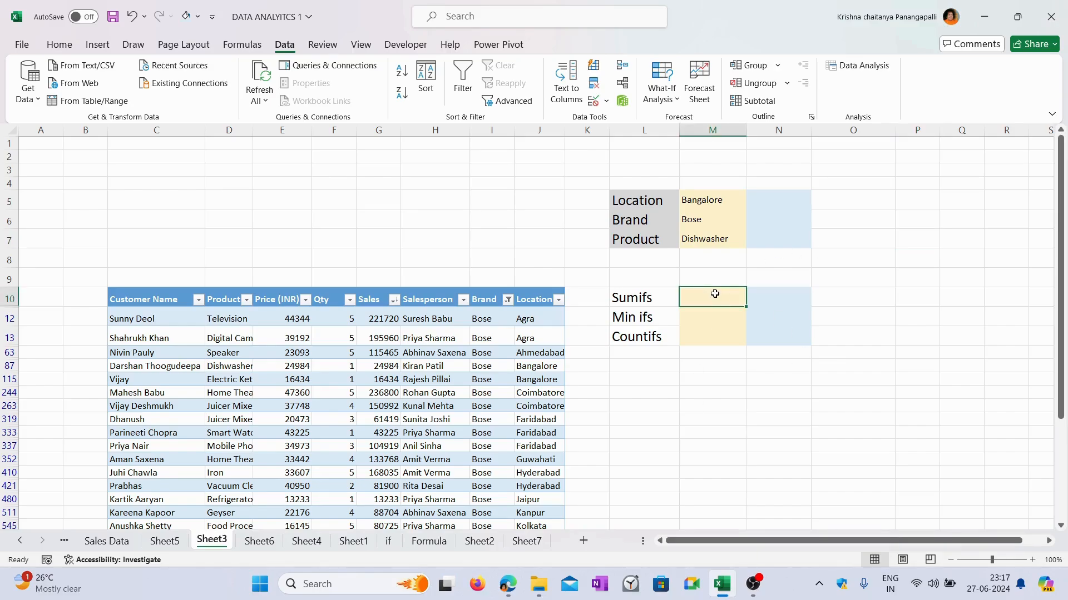
text(=sumifs)
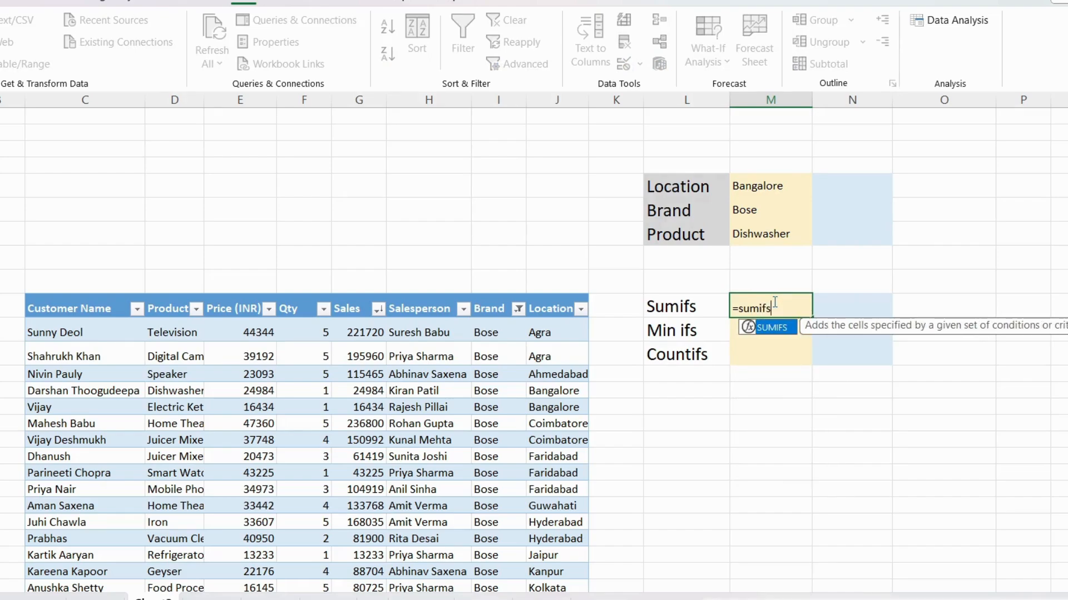
key(Tab)
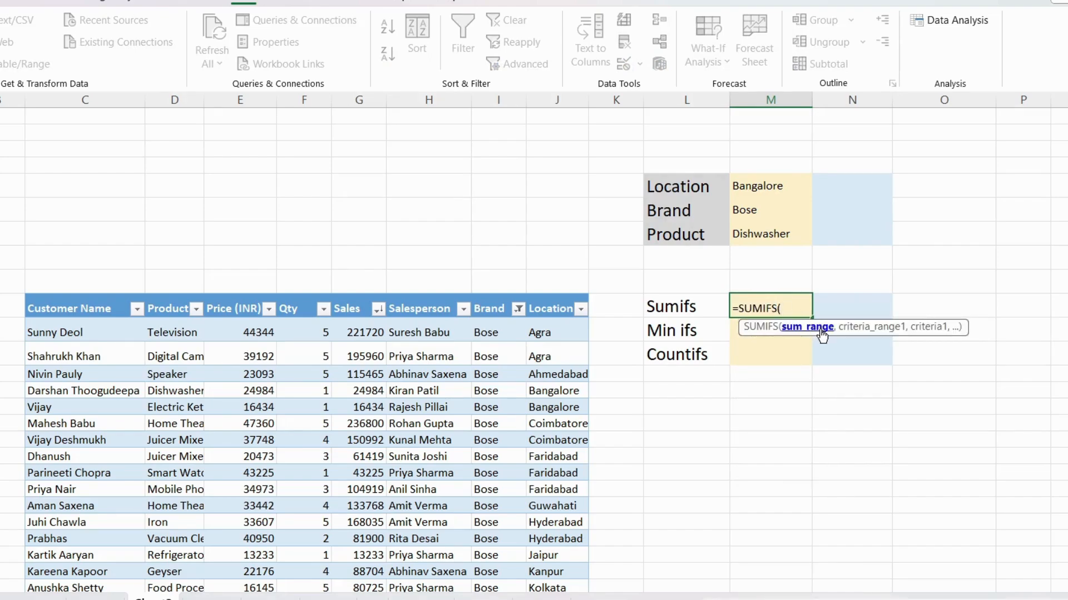
click(362, 296)
text(,)
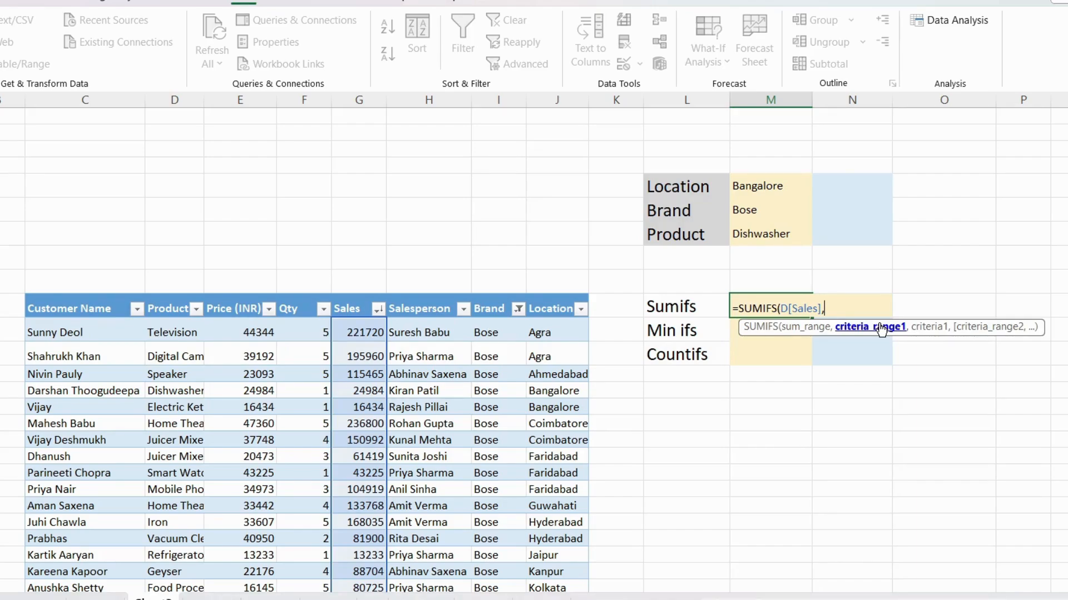
click(559, 292)
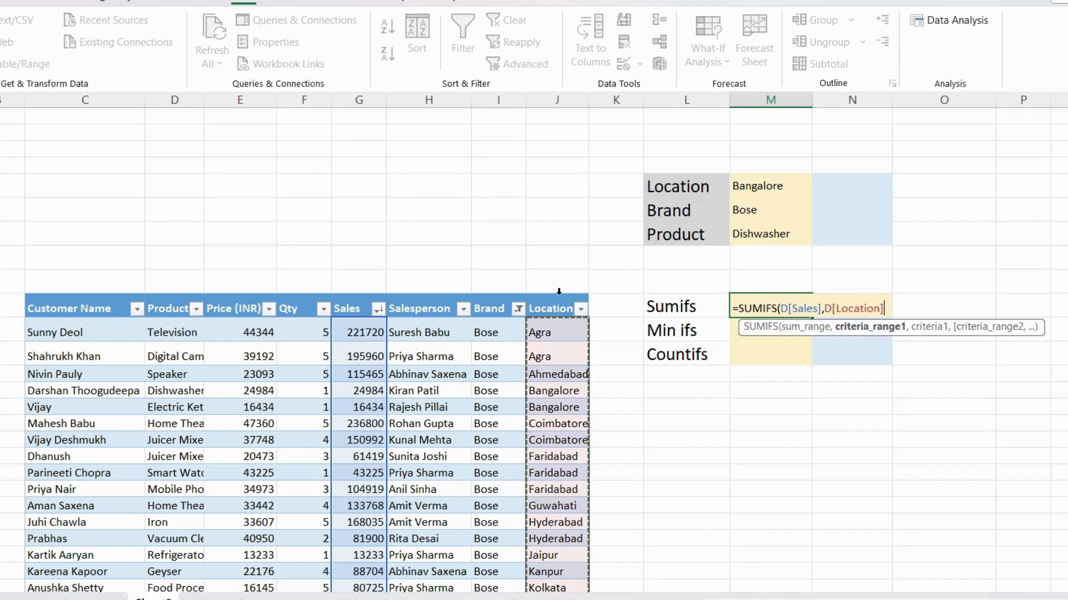
text(,)
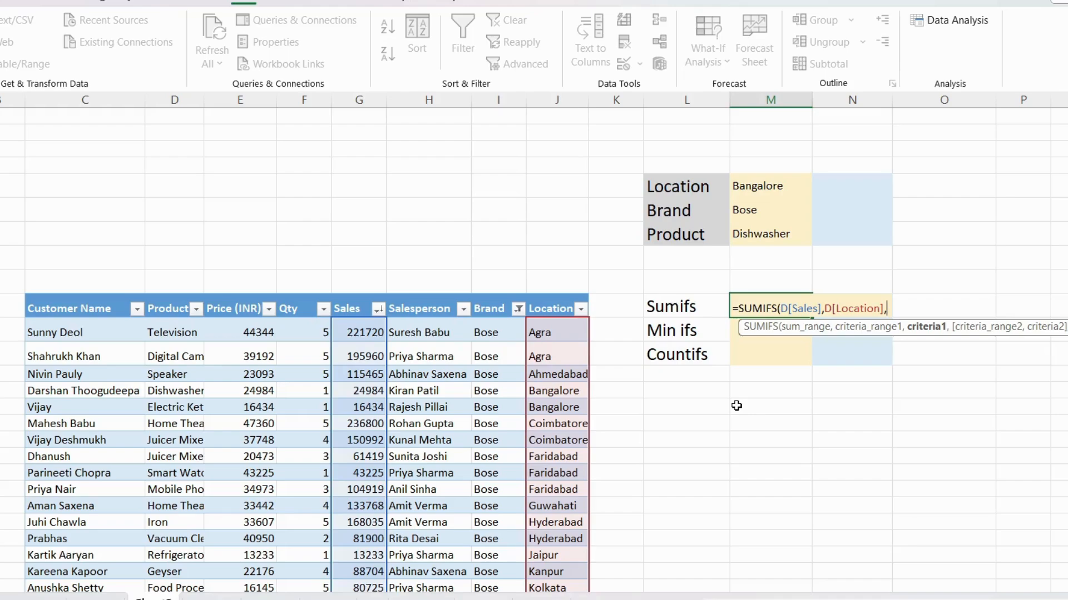
click(775, 189)
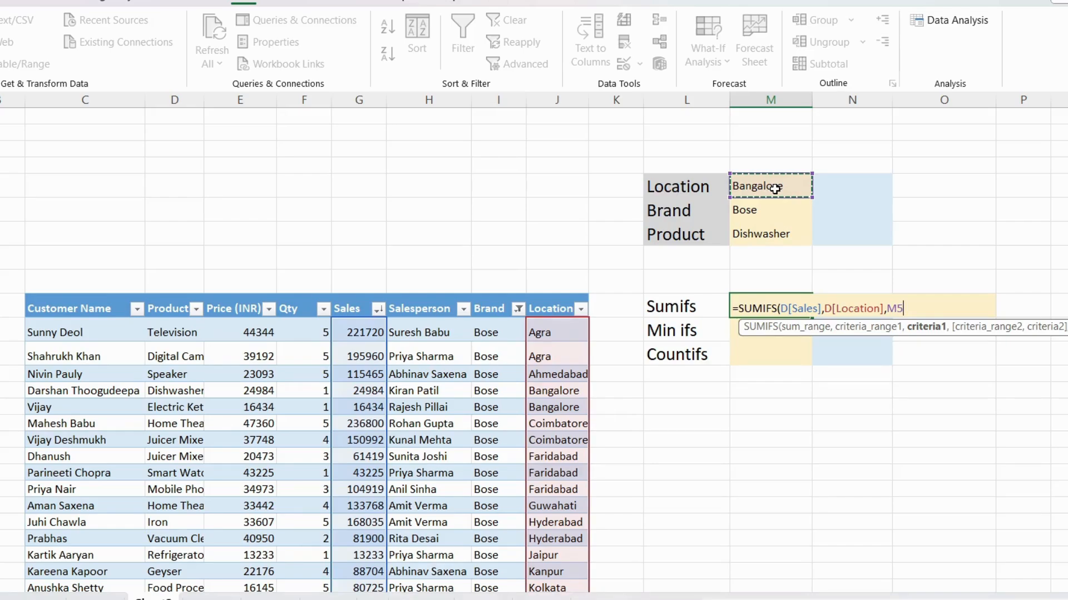
Step: Complete the SUMIFS formula with the Brand column matched to M6 and the Product column matched to M7
text(,)
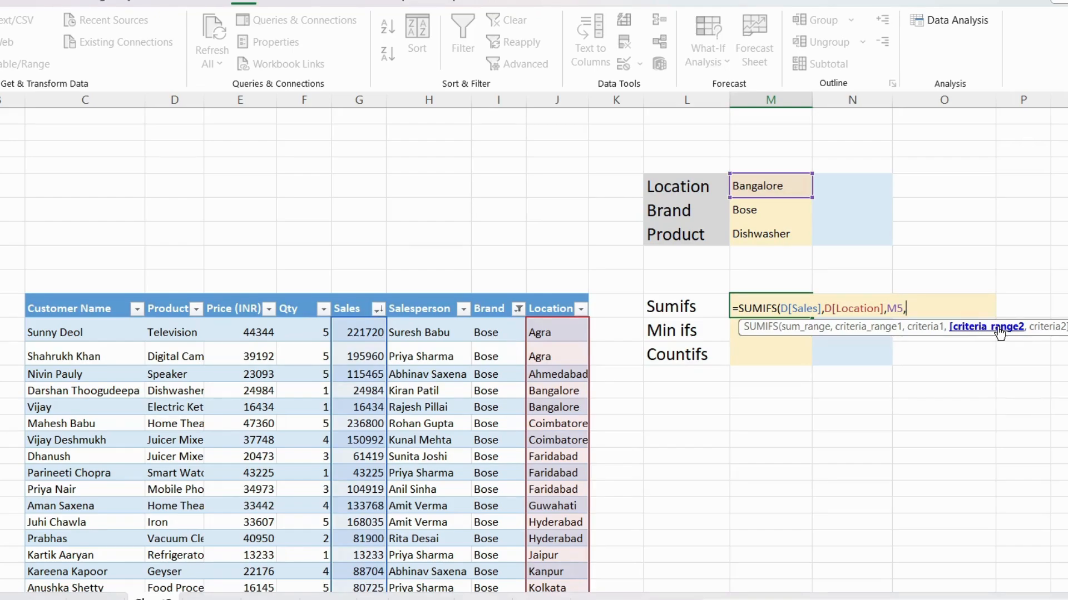
click(500, 294)
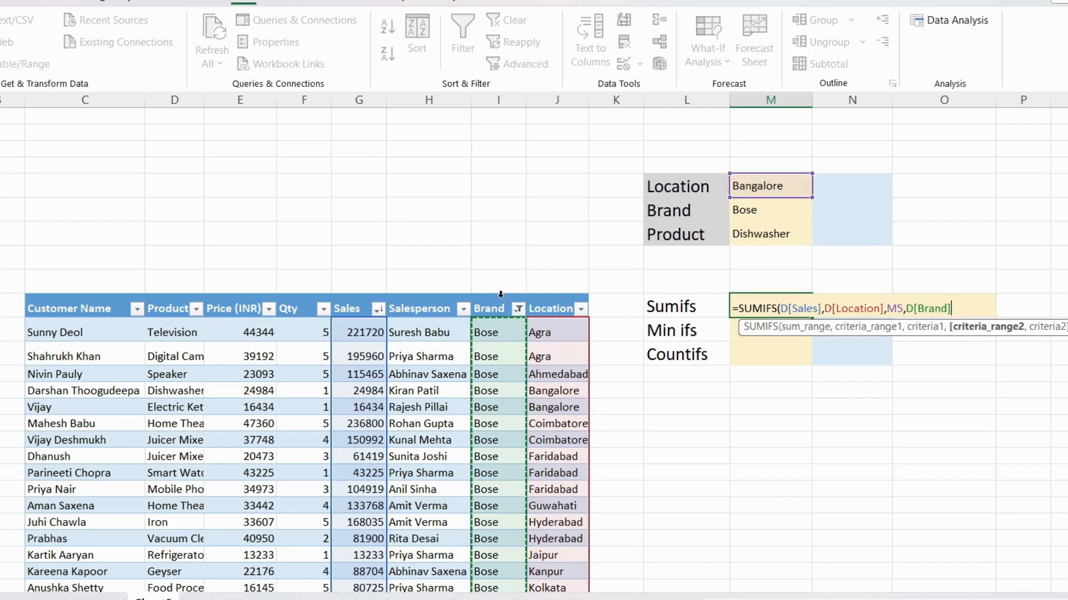
text(,)
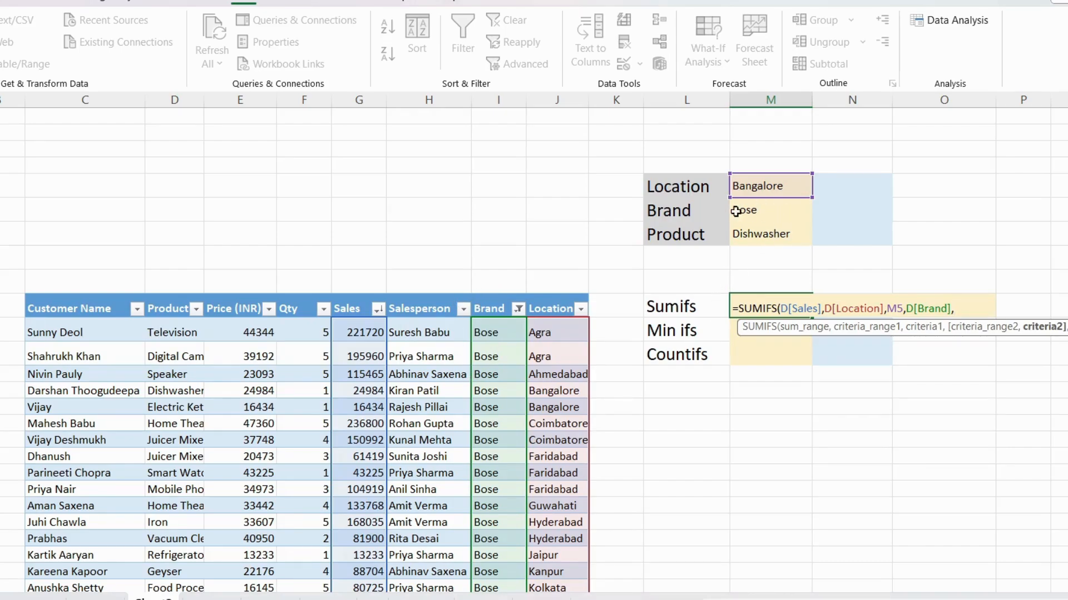
click(776, 212)
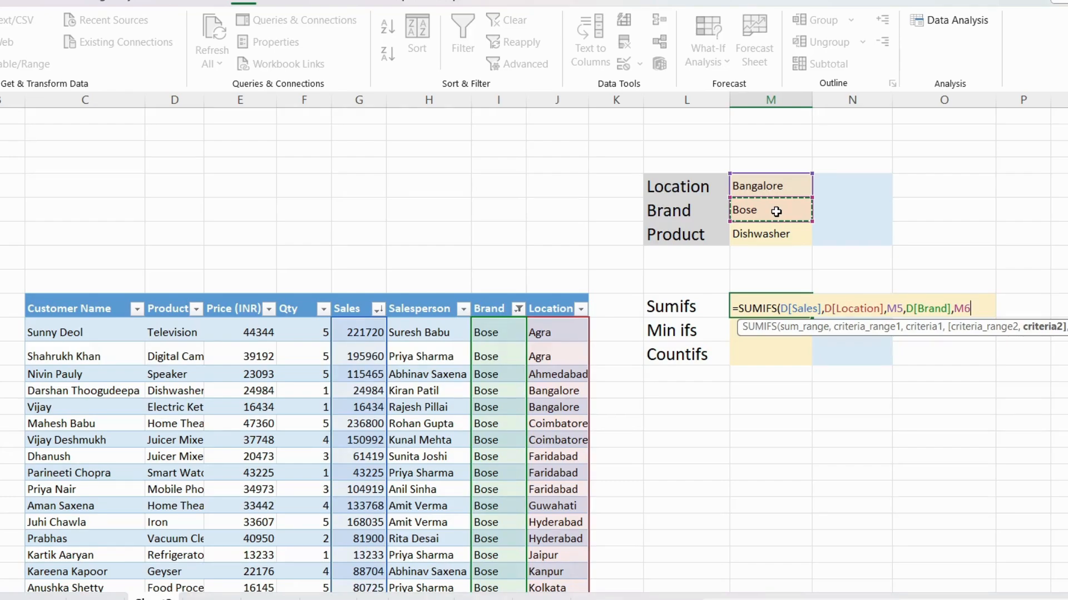
text(,)
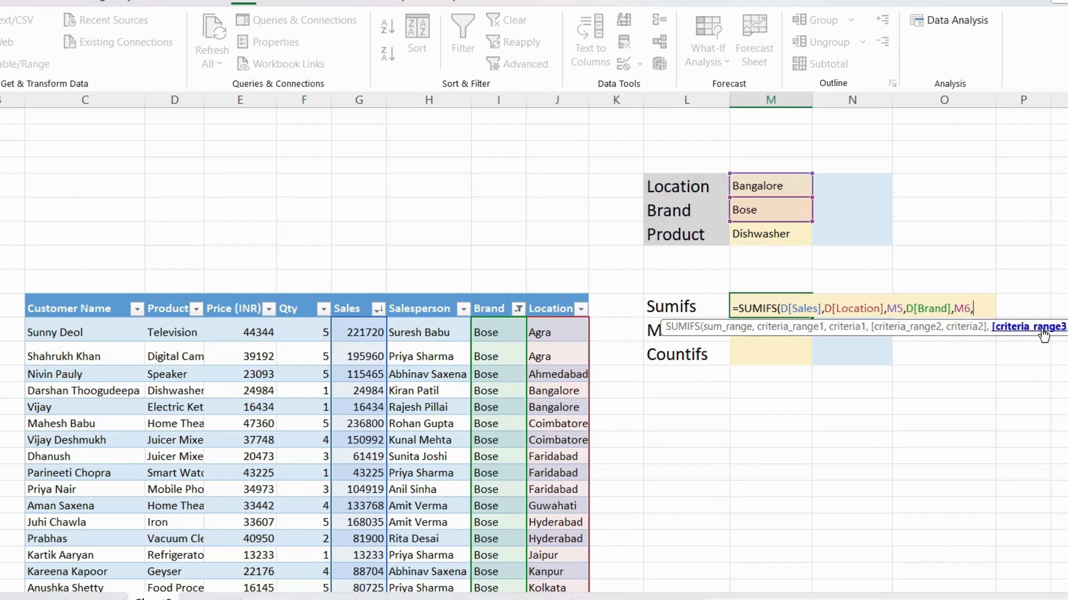
click(178, 293)
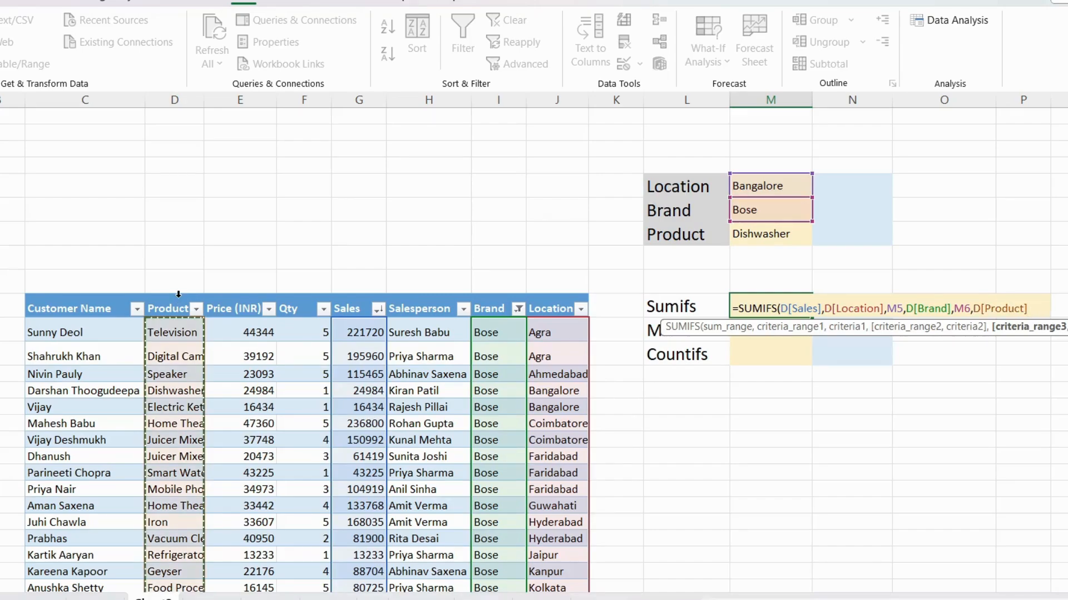
text(,)
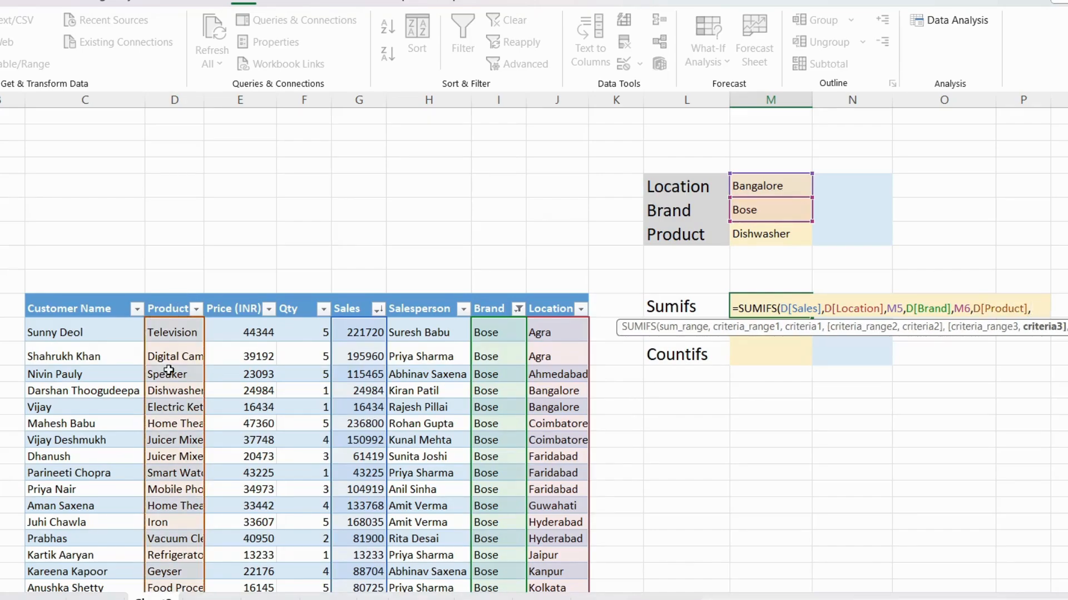
click(761, 234)
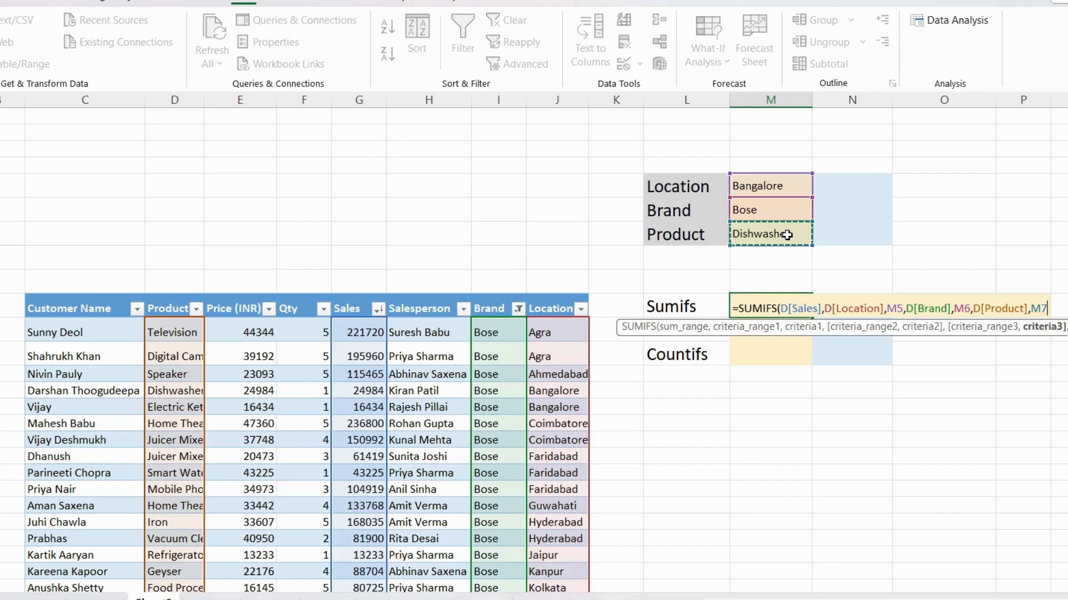
text())
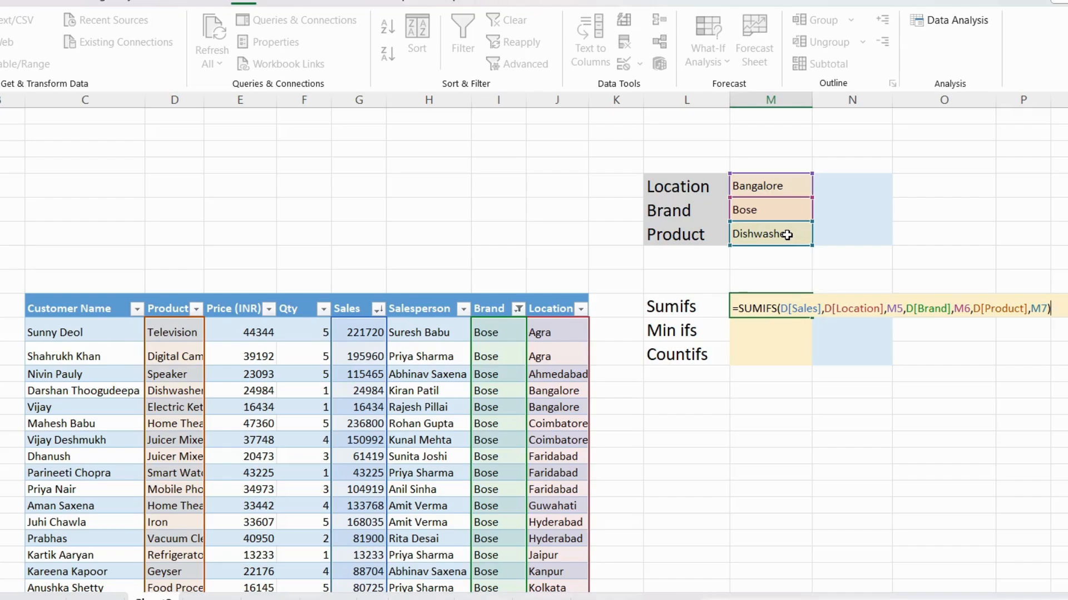
key(Return)
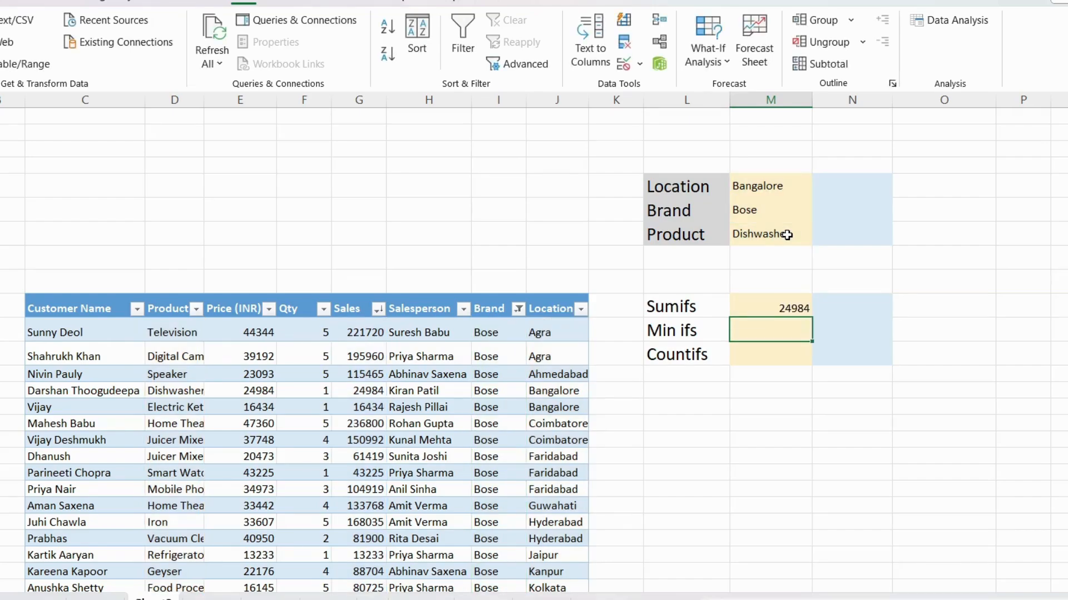
click(783, 303)
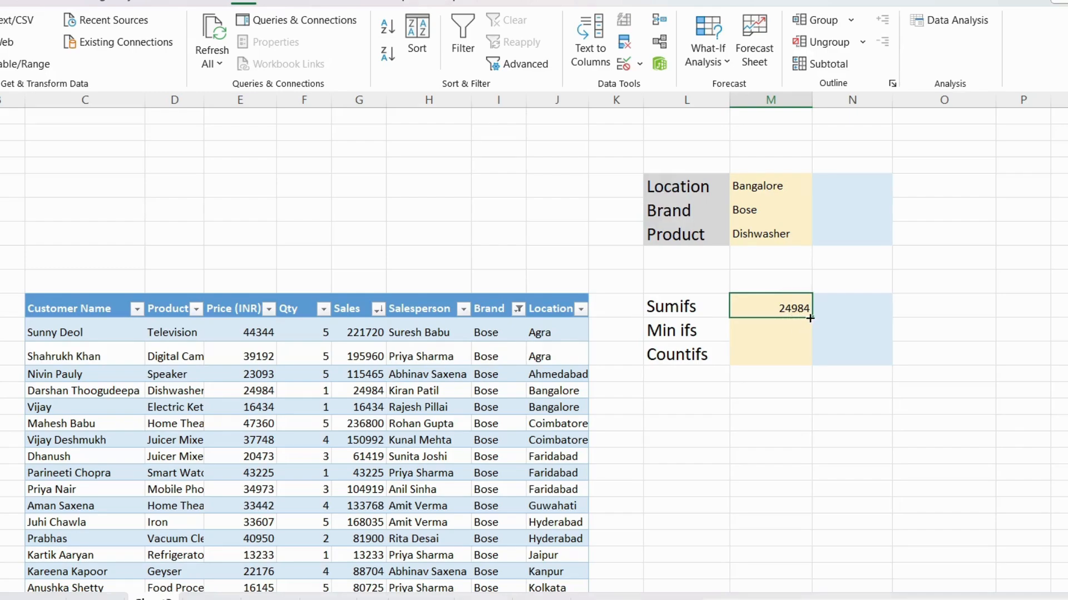
click(789, 189)
click(787, 208)
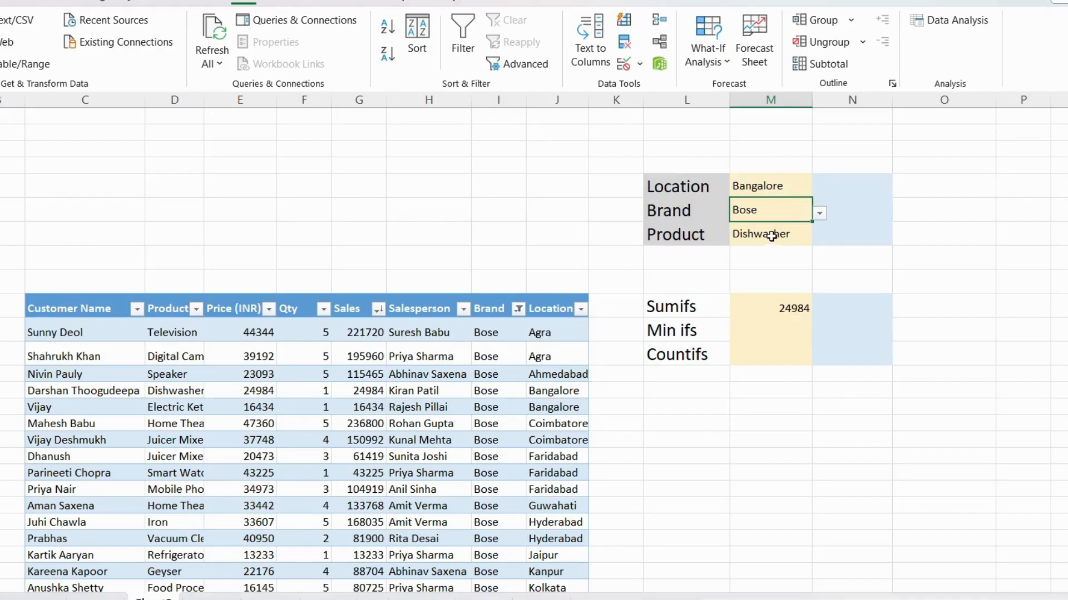
click(770, 235)
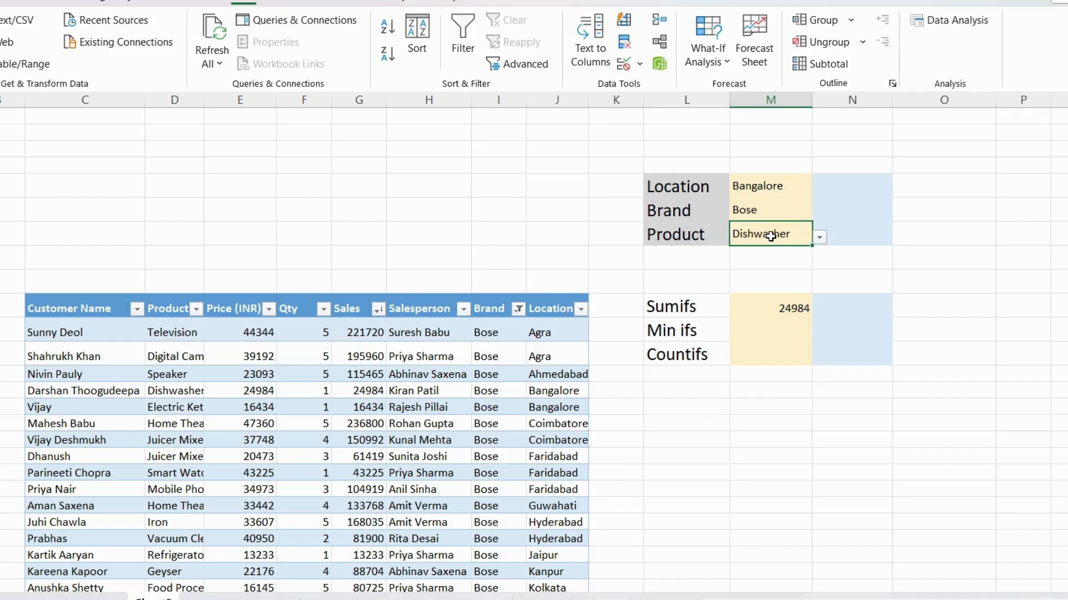
click(791, 310)
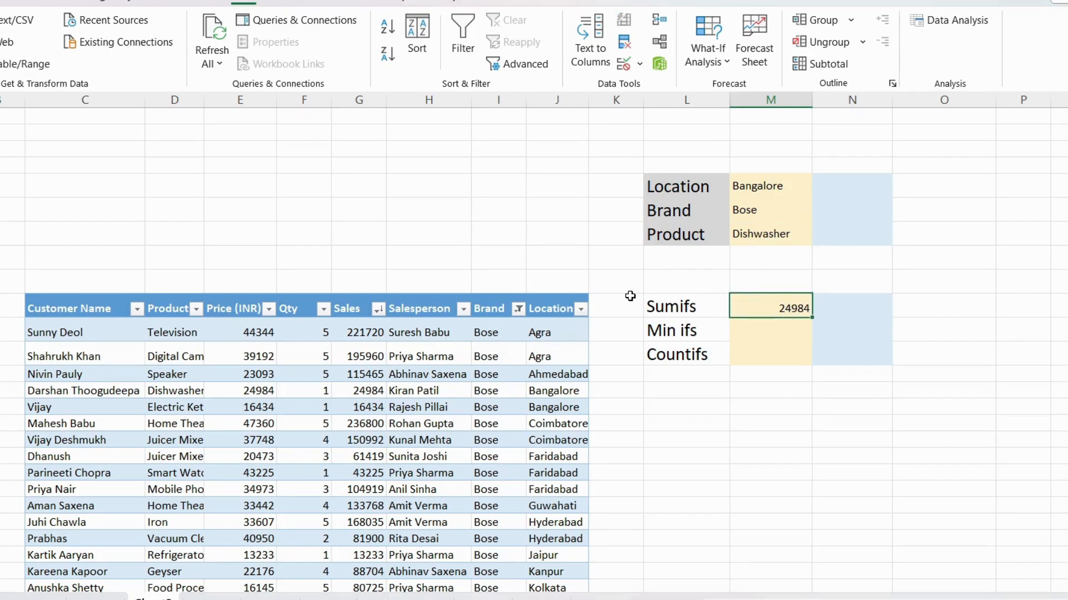
Step: Filter the table's Location column to show only Bangalore
click(581, 310)
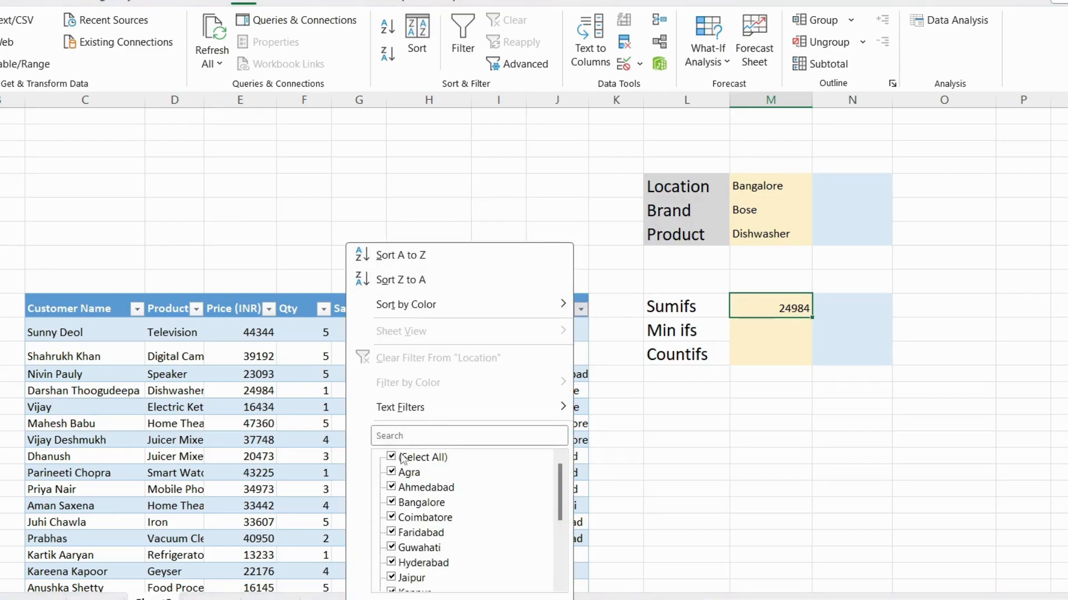
click(422, 456)
click(408, 436)
text(Ba)
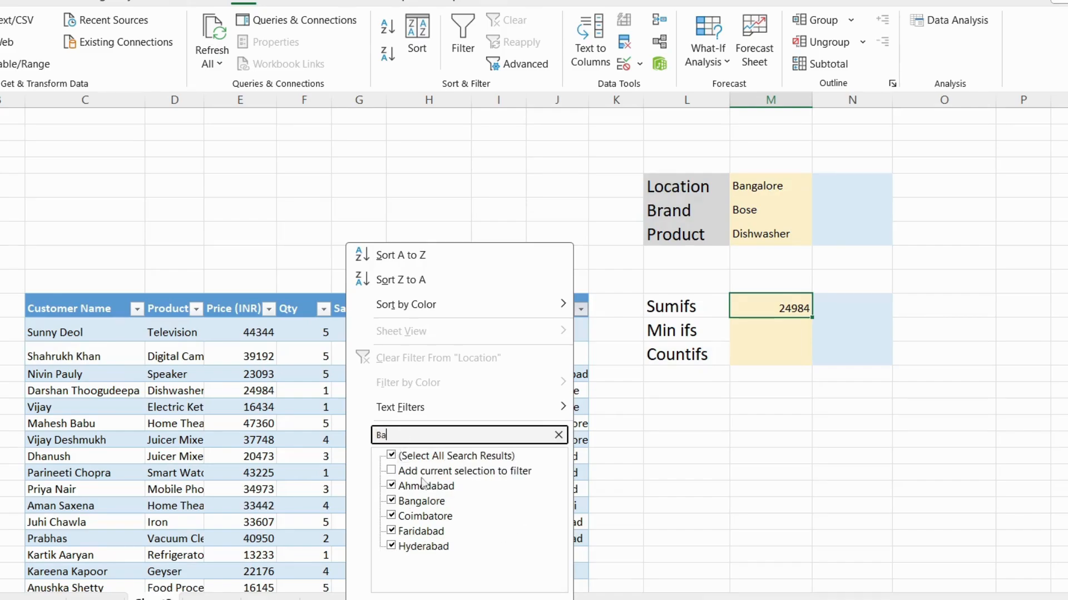
click(391, 456)
click(392, 502)
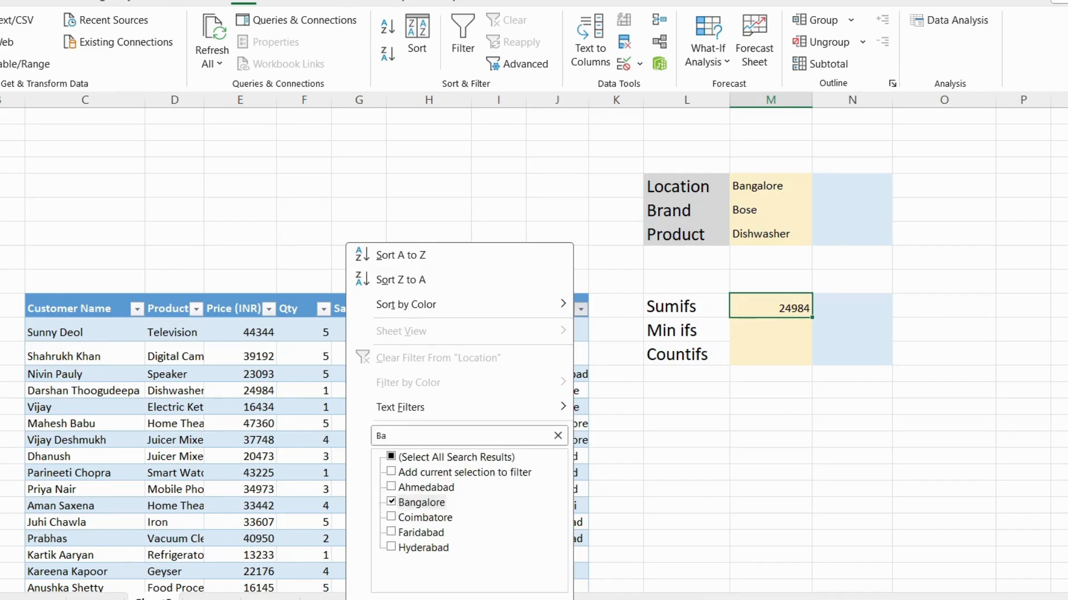
key(Return)
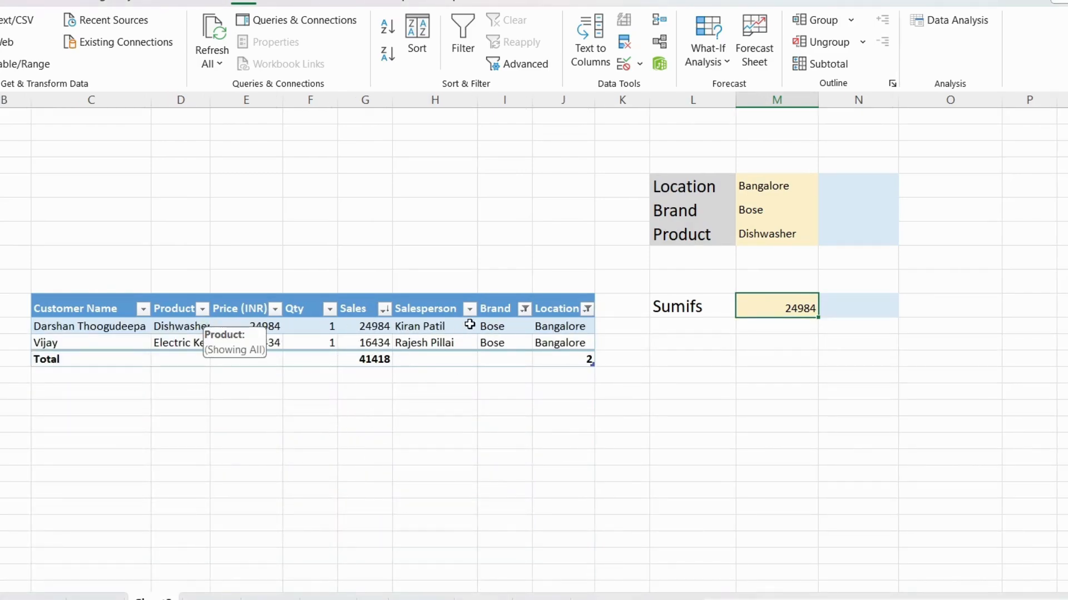
Step: Filter the table's Product column to show only Dishwasher
click(512, 330)
click(501, 345)
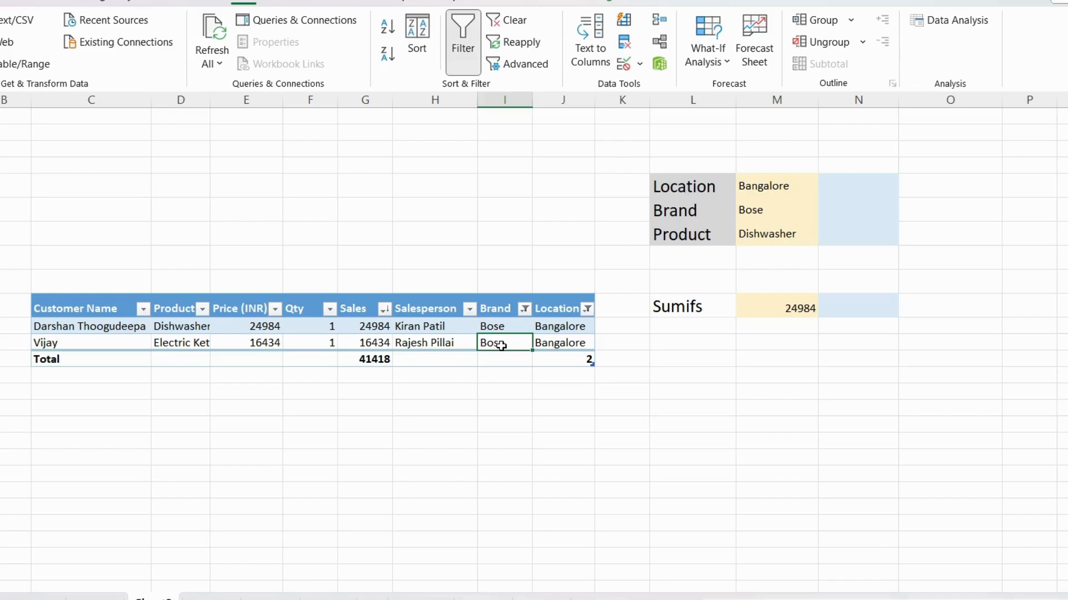
click(519, 328)
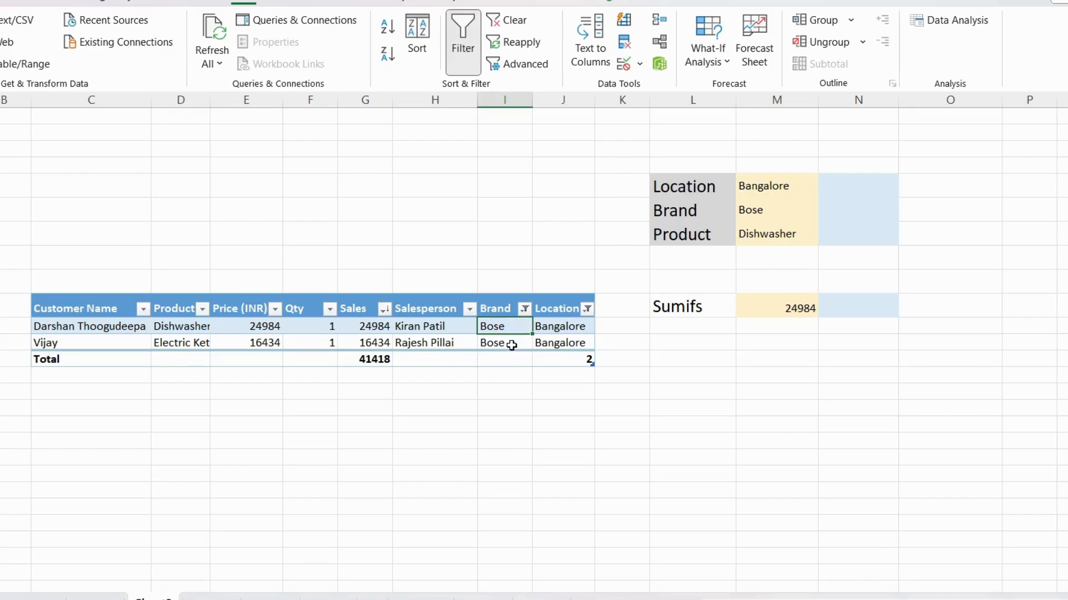
click(512, 345)
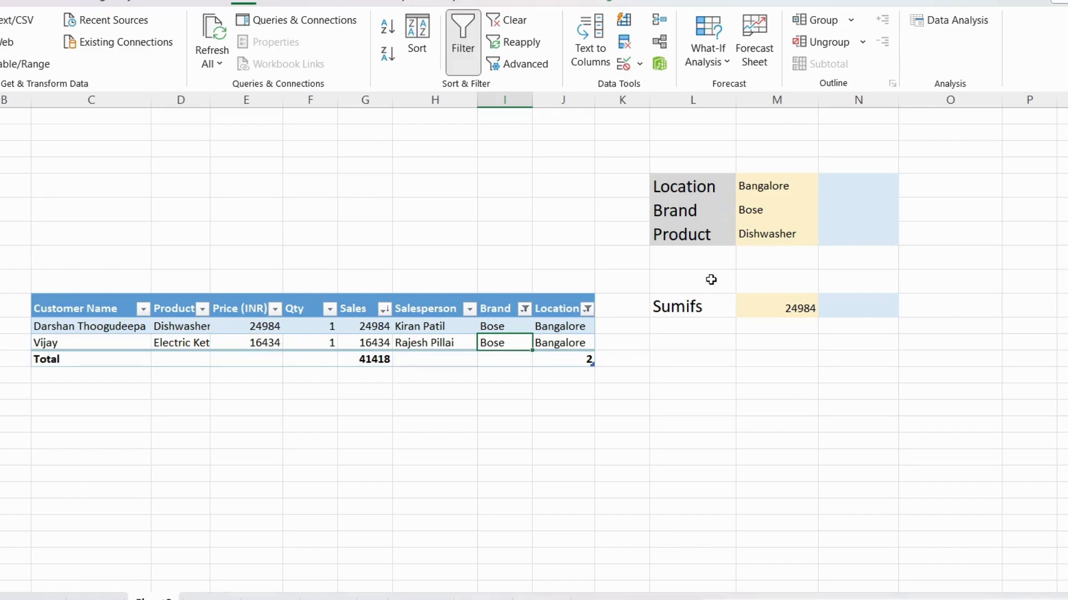
click(202, 309)
click(15, 457)
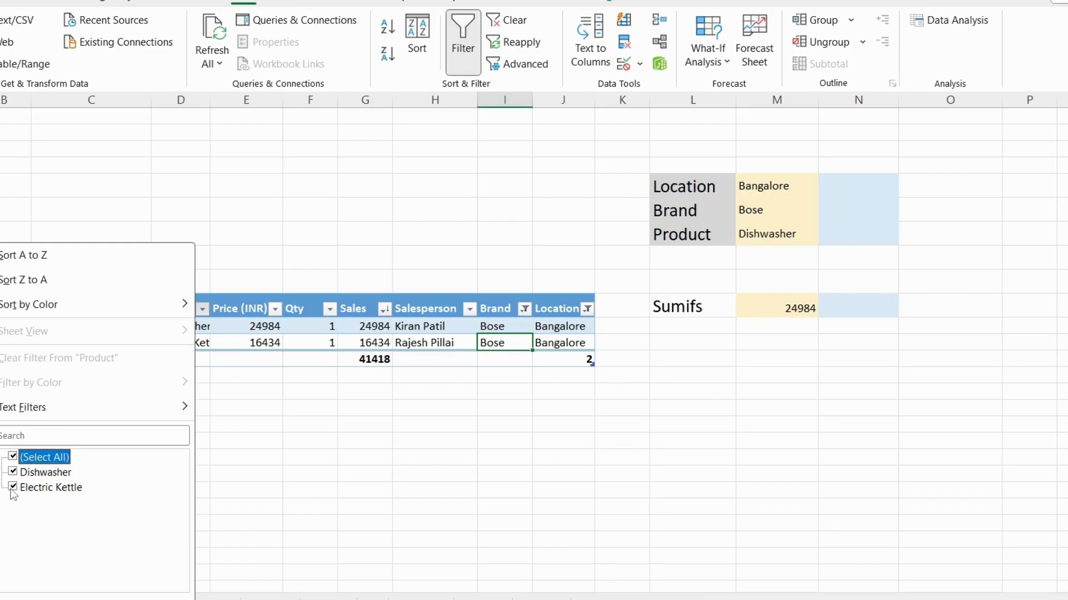
click(13, 472)
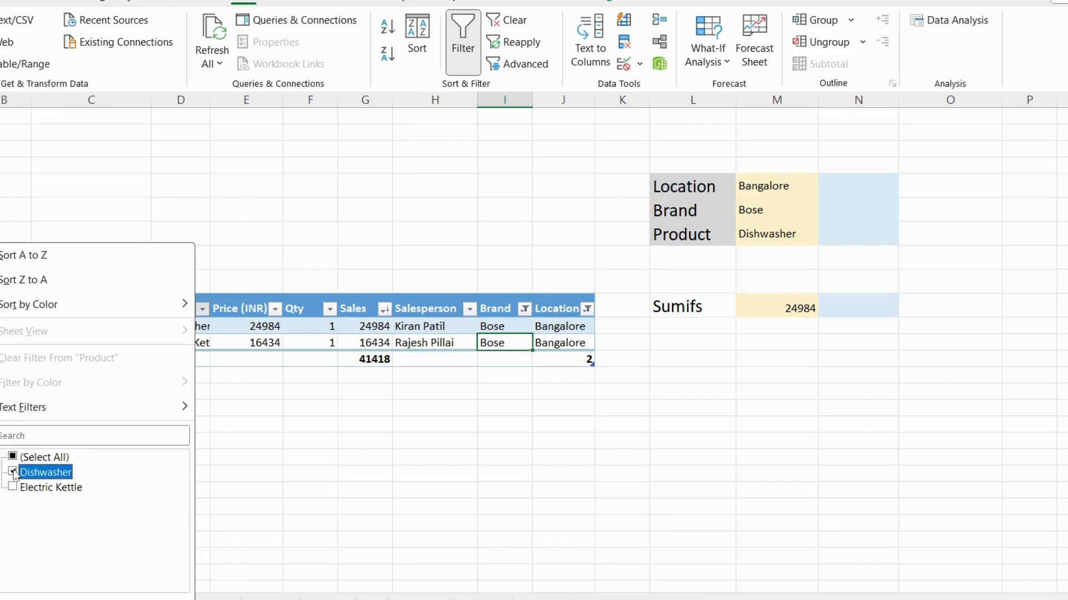
click(90, 578)
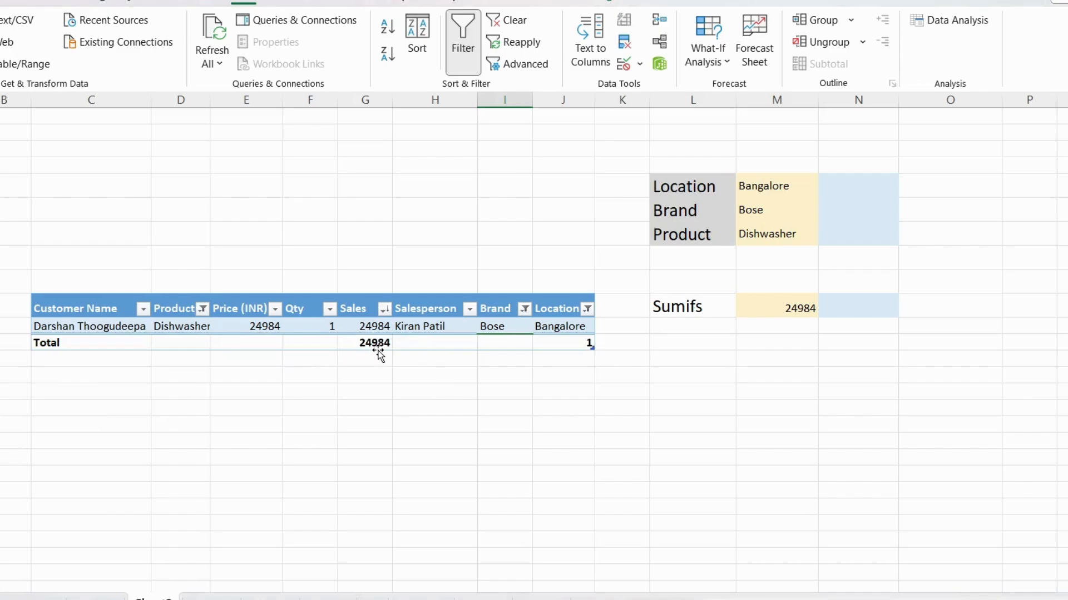
Step: Undo the Product and Location filters, keeping the SUMIFS formula in M10
key(ctrl+a)
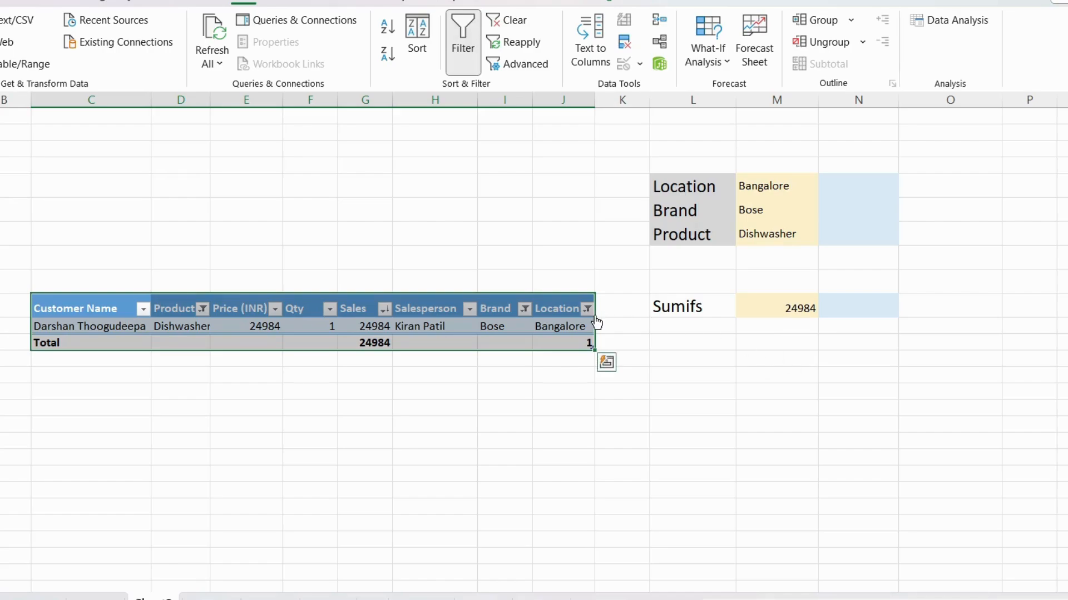
key(ctrl+z)
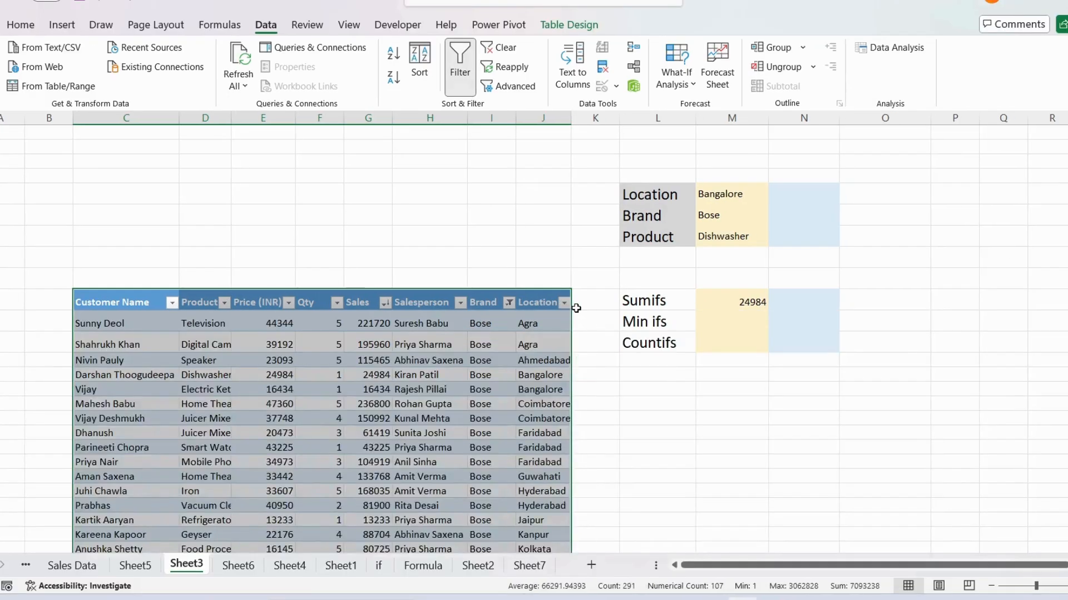
key(ctrl+z)
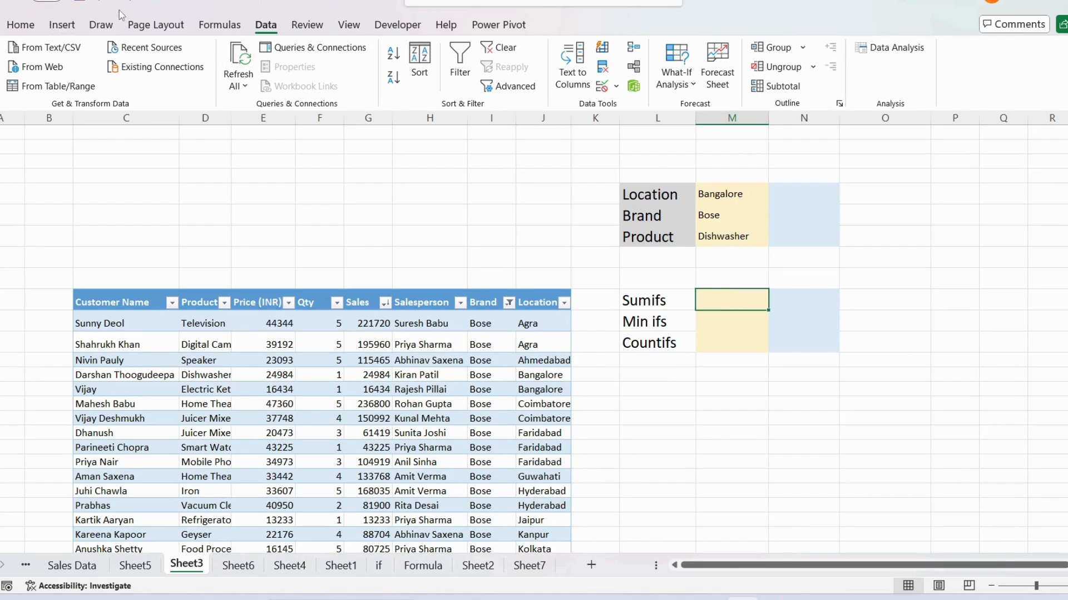
key(ctrl+y)
click(745, 327)
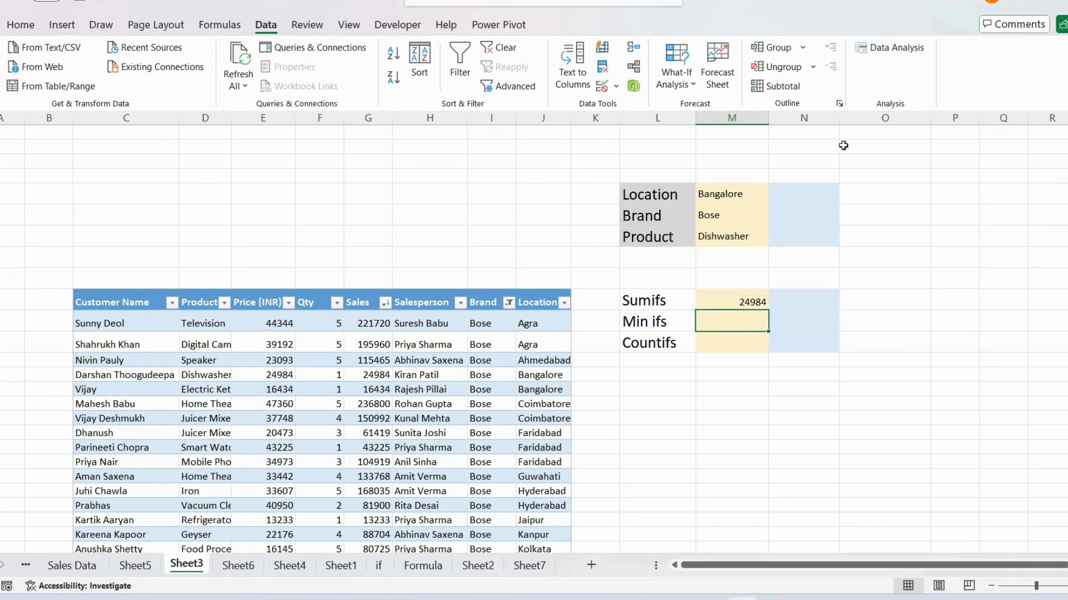
Step: Look through the brand options offered in the Brand criteria cell M6, keeping Bose
click(757, 218)
click(775, 218)
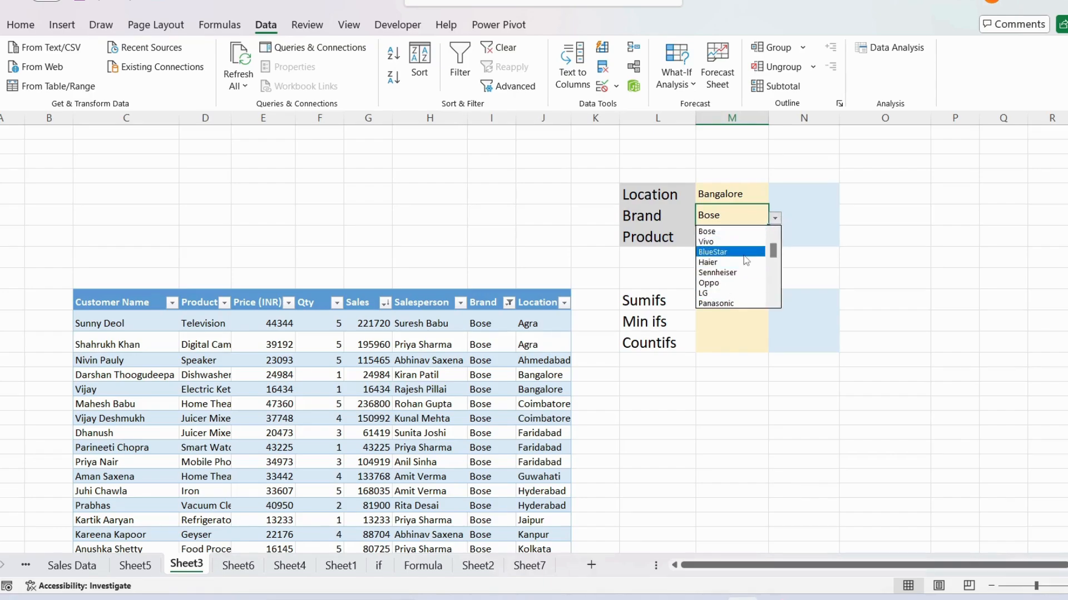
click(940, 243)
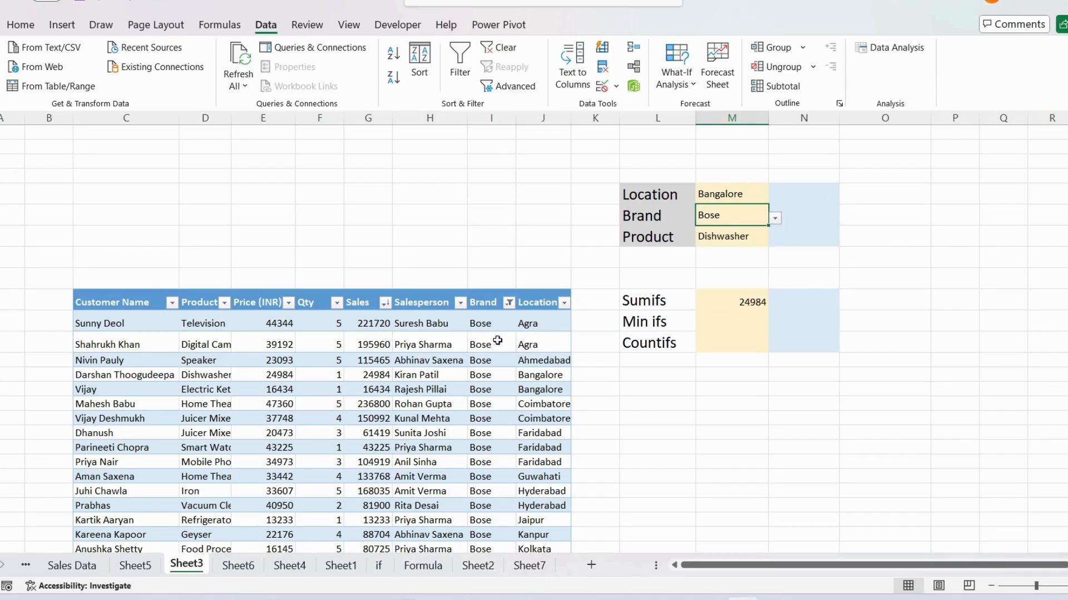
Step: Clear the filter on the table's Brand column so that all brands are shown
click(496, 323)
click(508, 303)
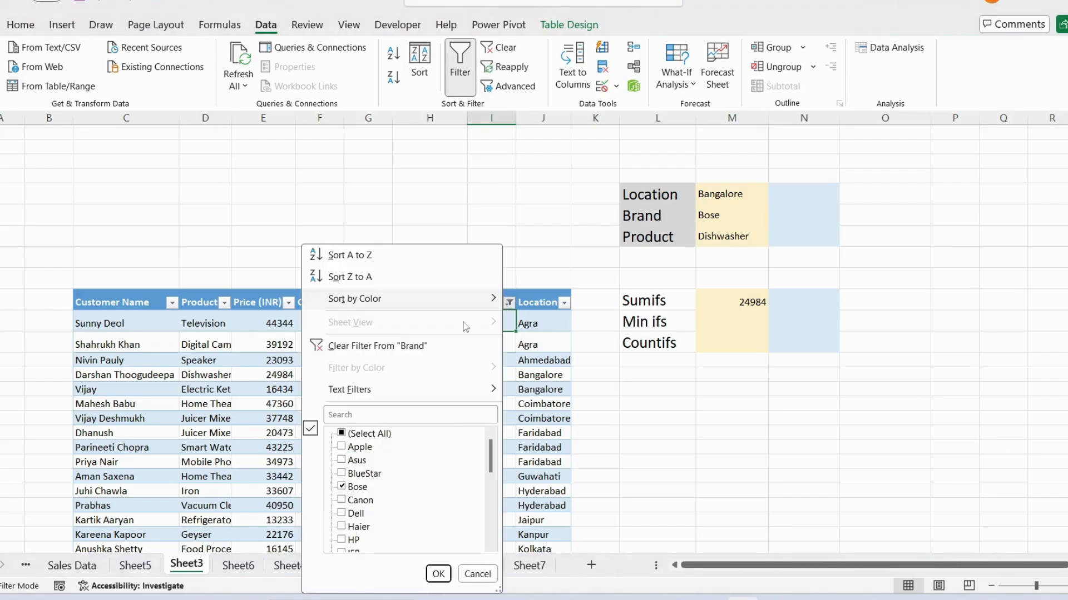
click(438, 574)
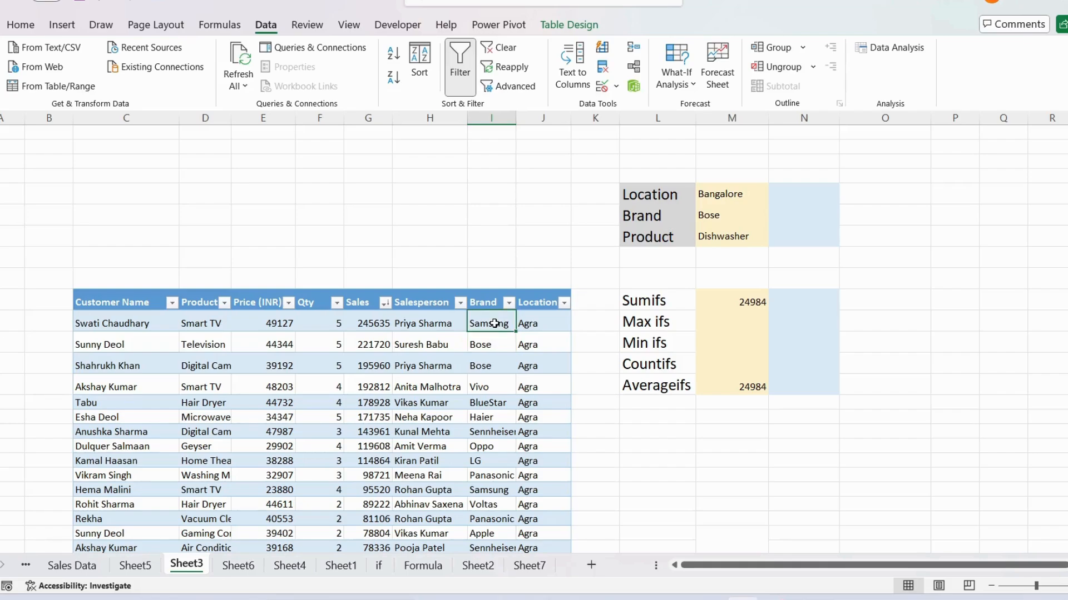
Step: Try to remove duplicates from the Brand list in column H of Sheet7, with the data treated as having headers
click(528, 565)
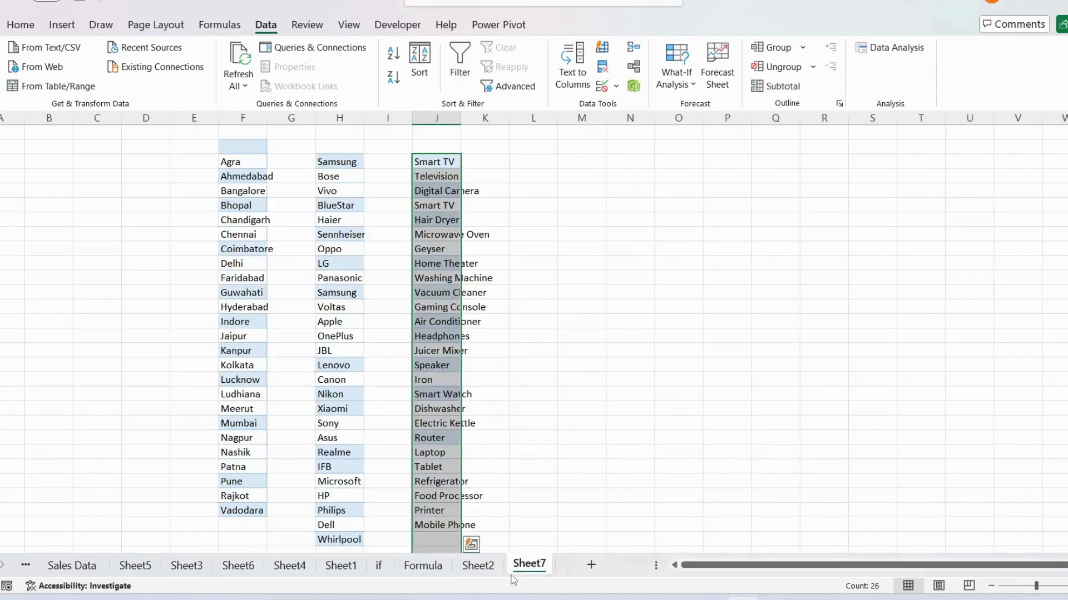
click(350, 167)
scroll(350, 167, up, 2)
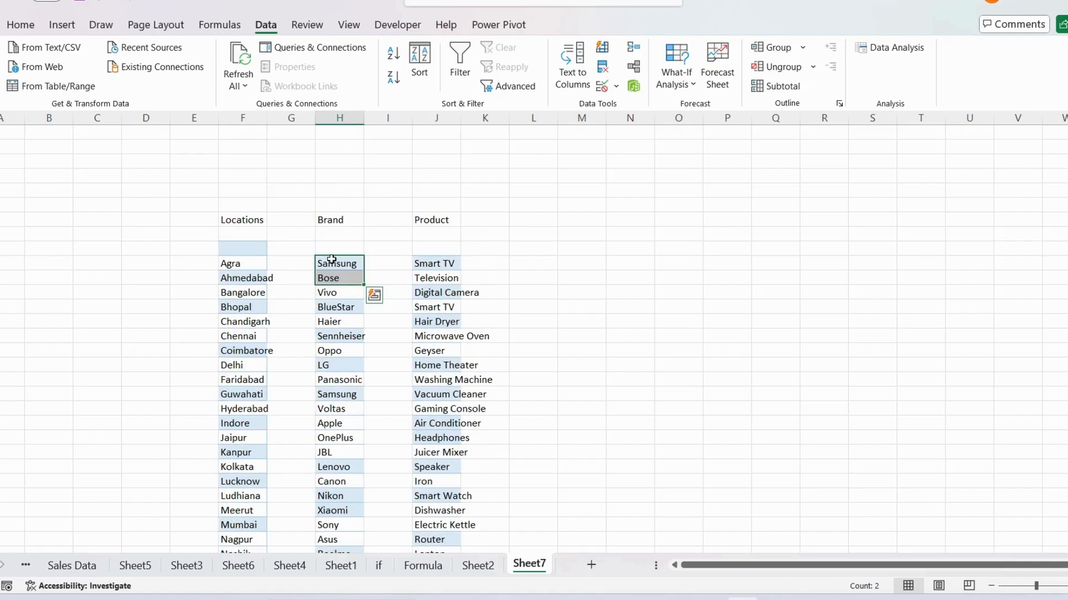
click(344, 217)
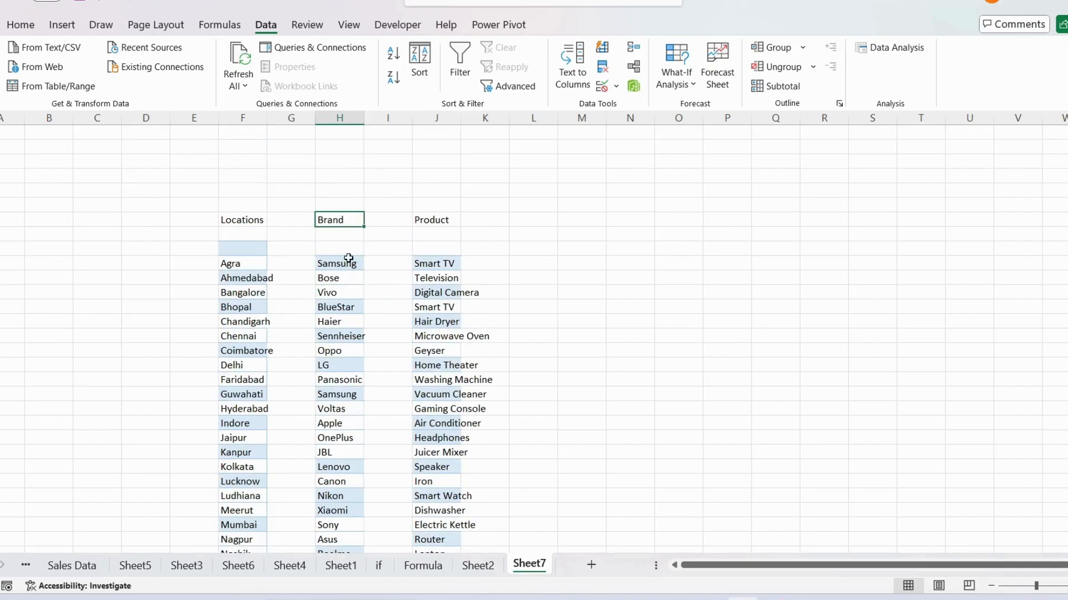
drag(336, 263, 334, 468)
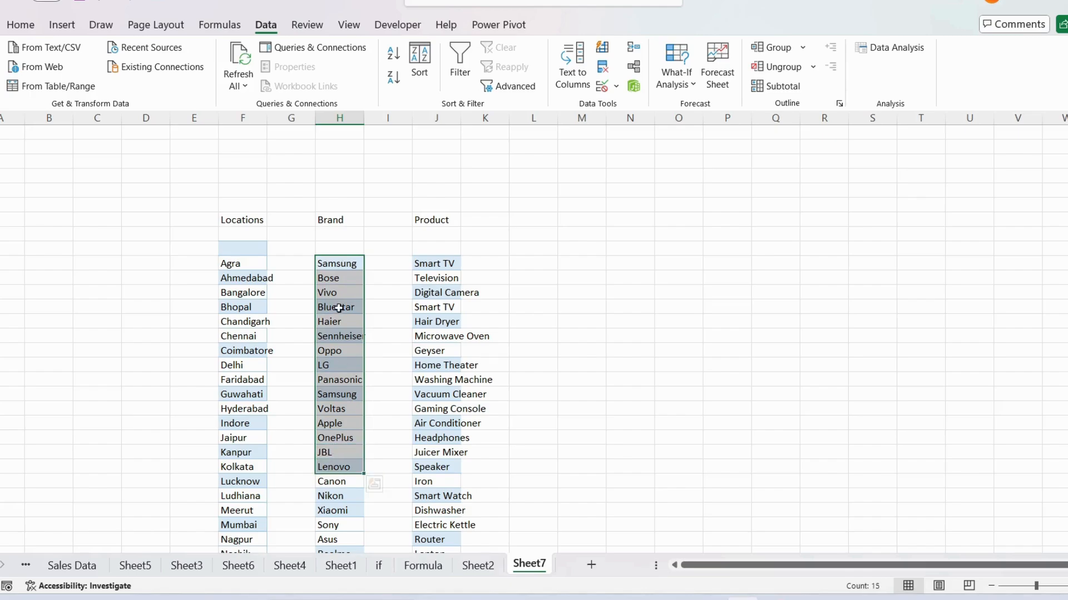
click(346, 265)
drag(345, 285, 341, 305)
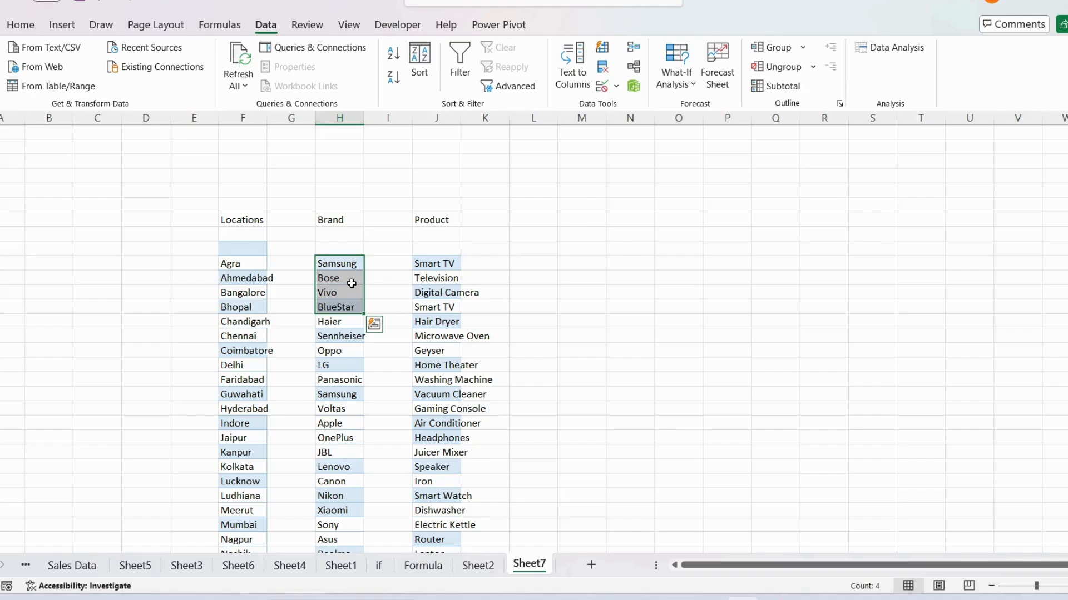
key(ctrl+shift+Down)
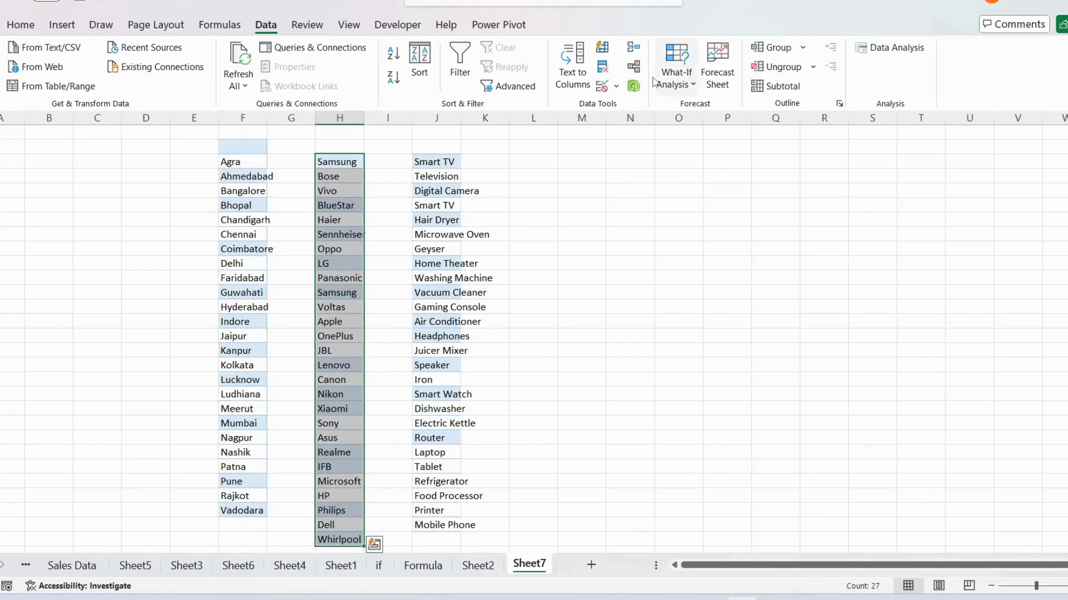
click(606, 71)
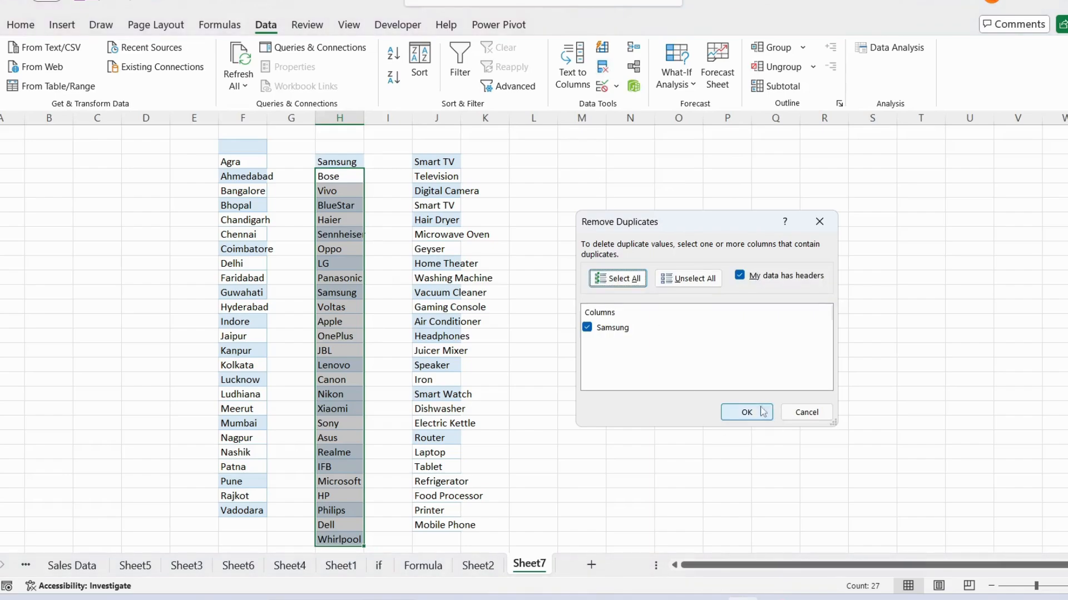
click(745, 414)
click(540, 335)
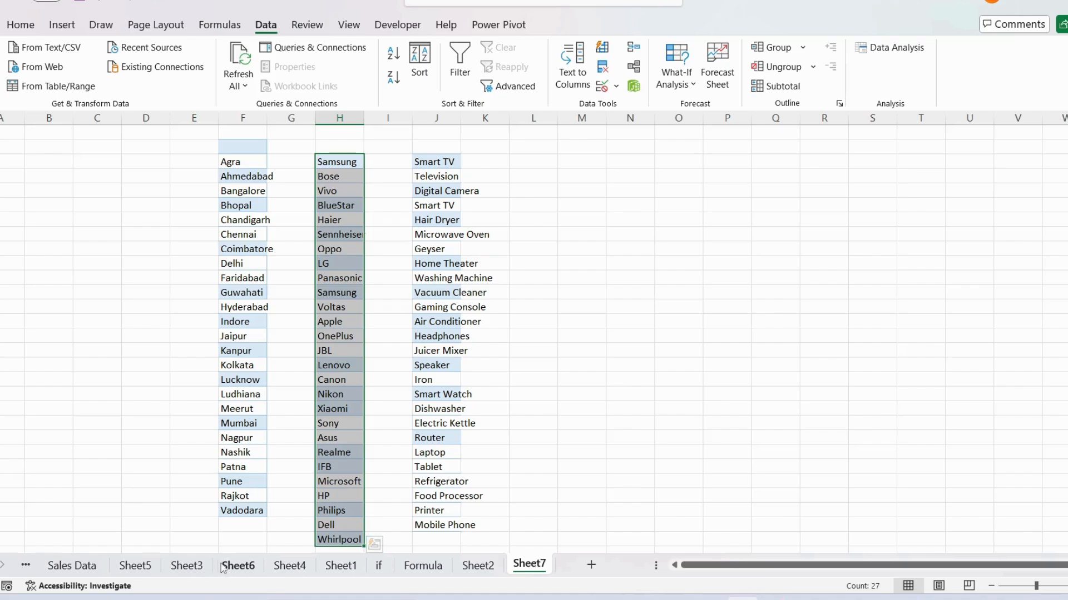
Step: Return to Sheet3 and check the data validation list source of the Brand criteria cell, along with the Product and Location cells
click(238, 565)
click(200, 568)
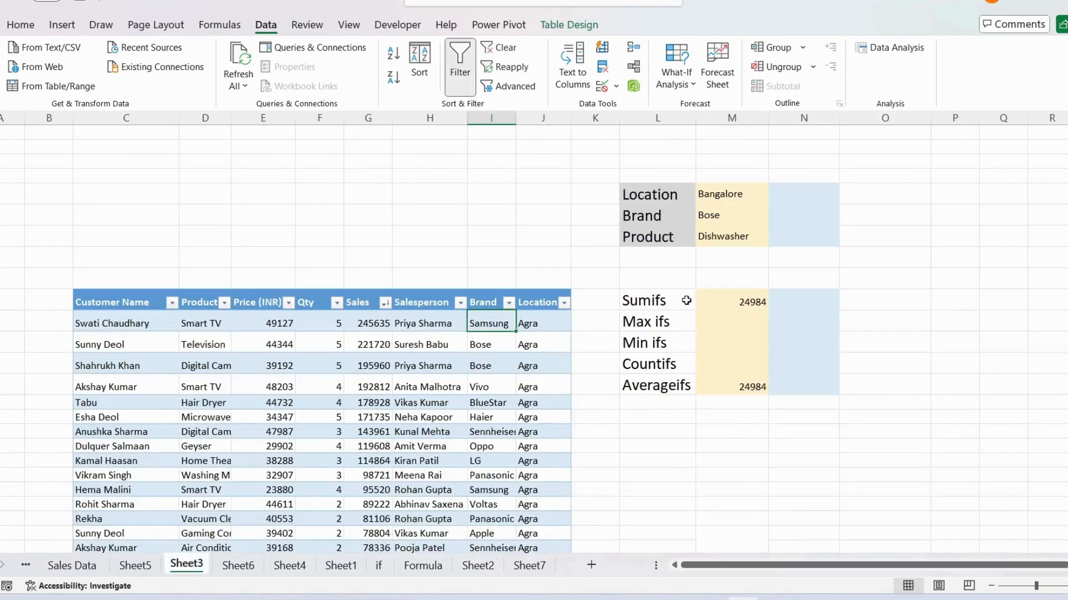
click(723, 217)
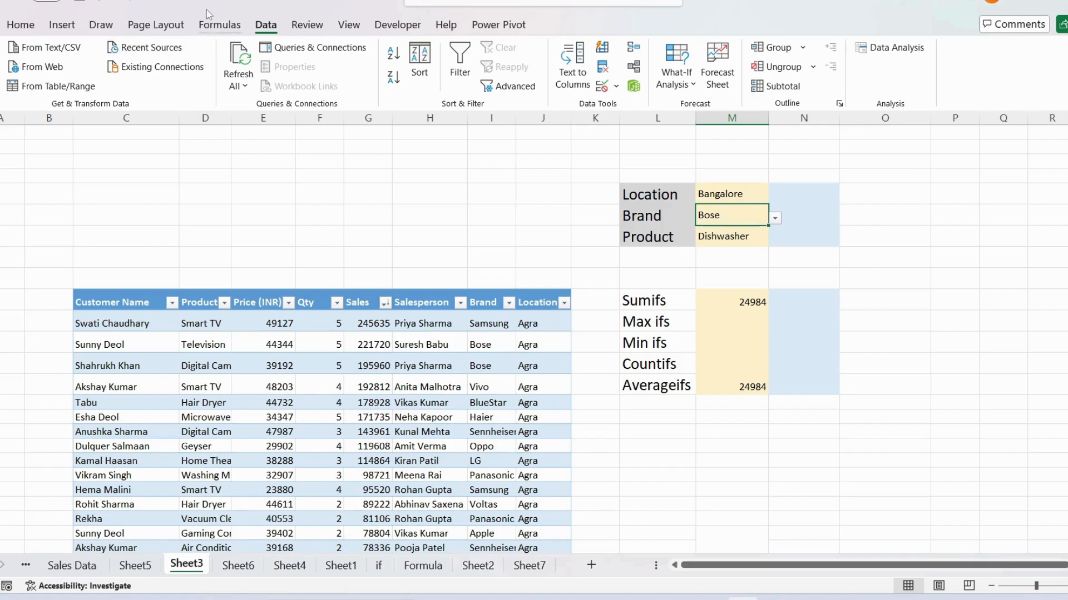
click(602, 85)
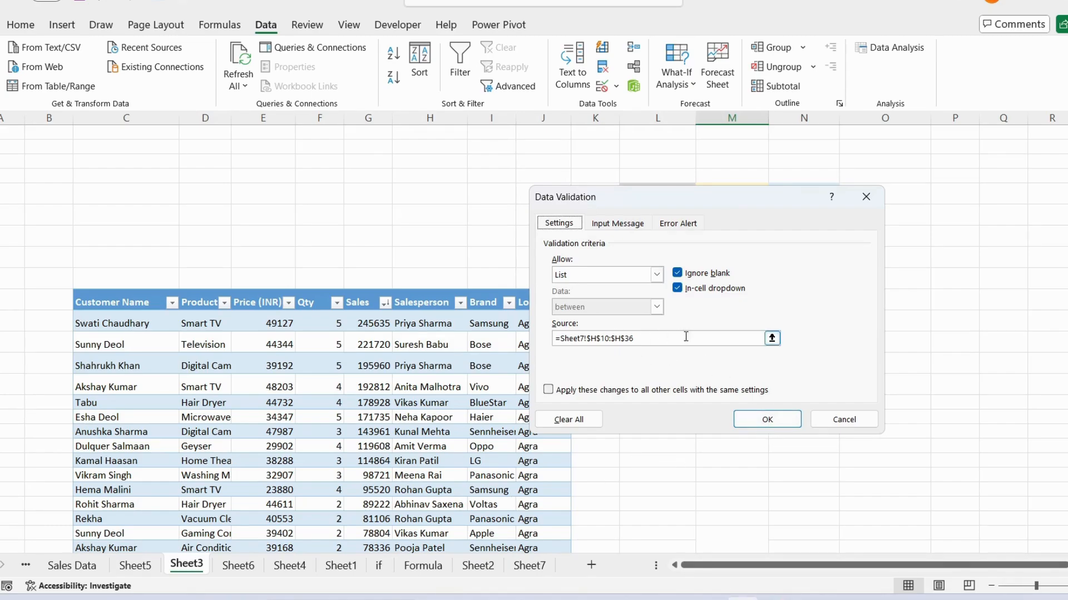
click(775, 420)
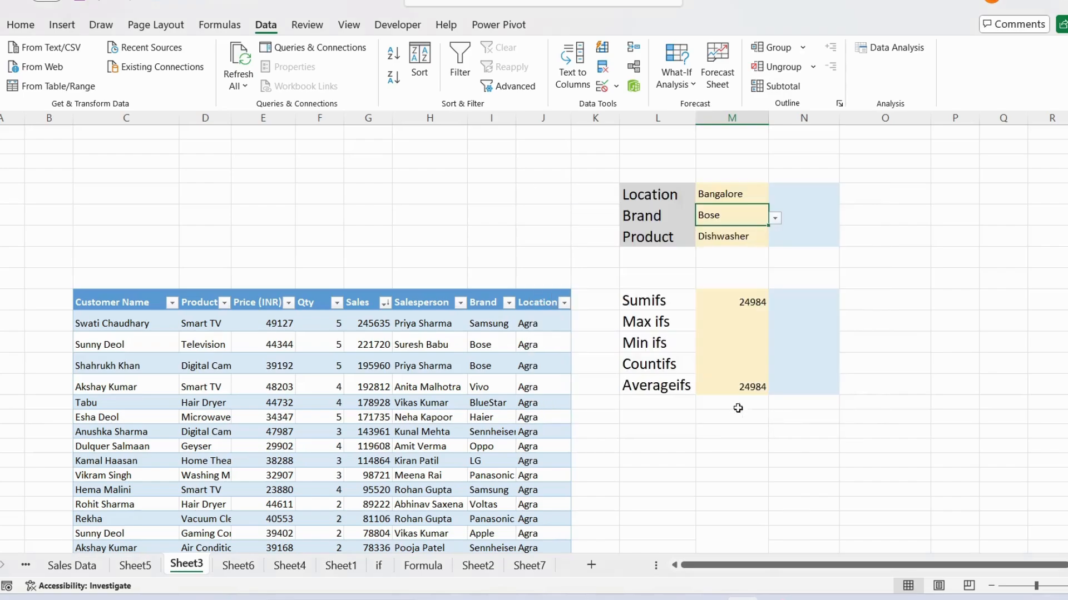
click(724, 236)
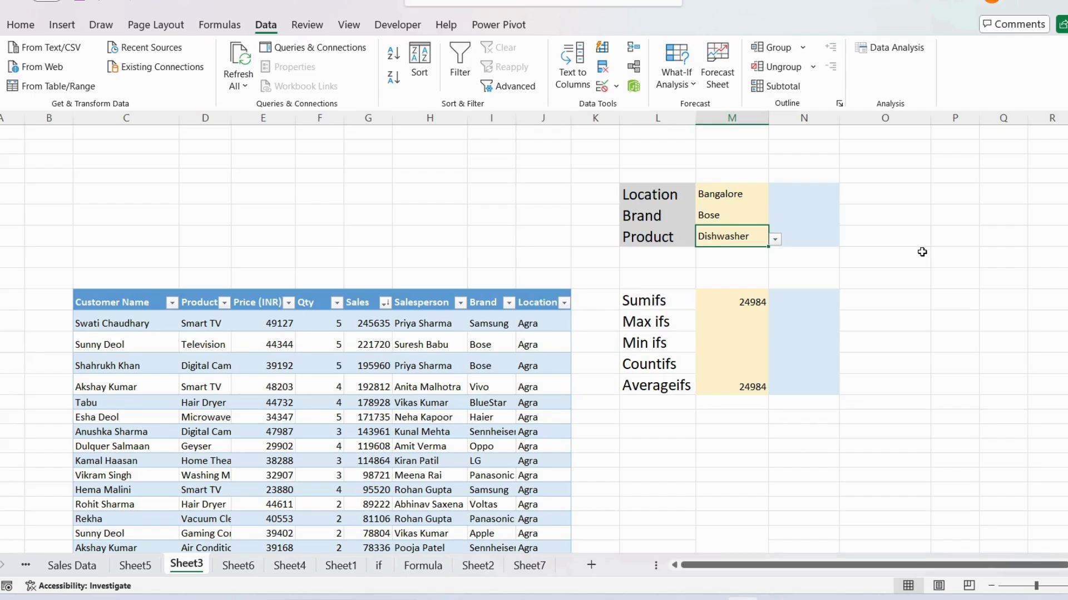
click(739, 189)
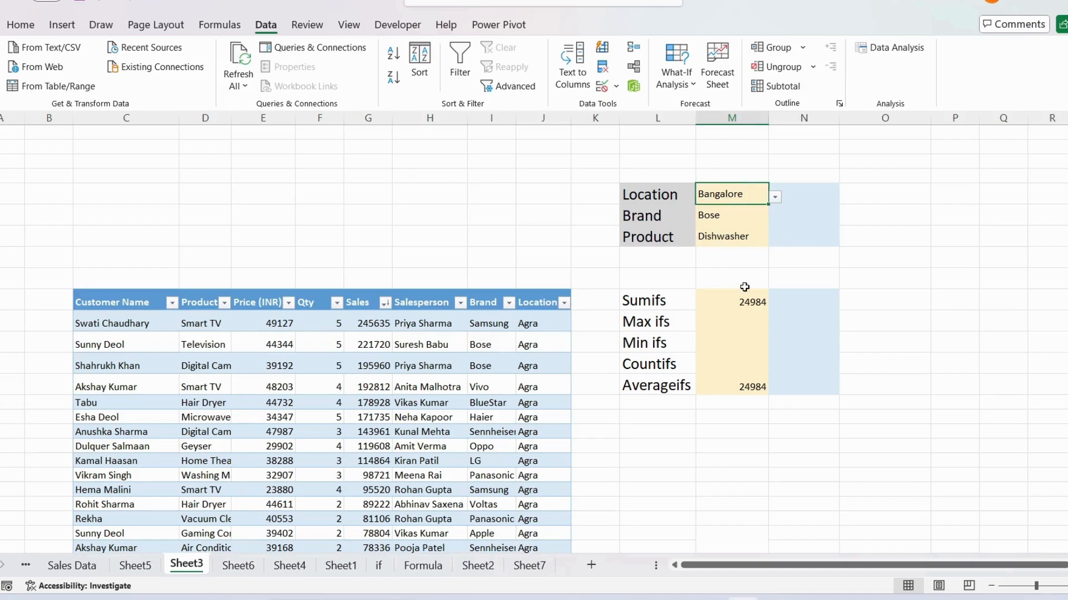
Step: Clear the arguments of the SUMIFS formula in M10 and set the Sales column as its sum range
click(737, 305)
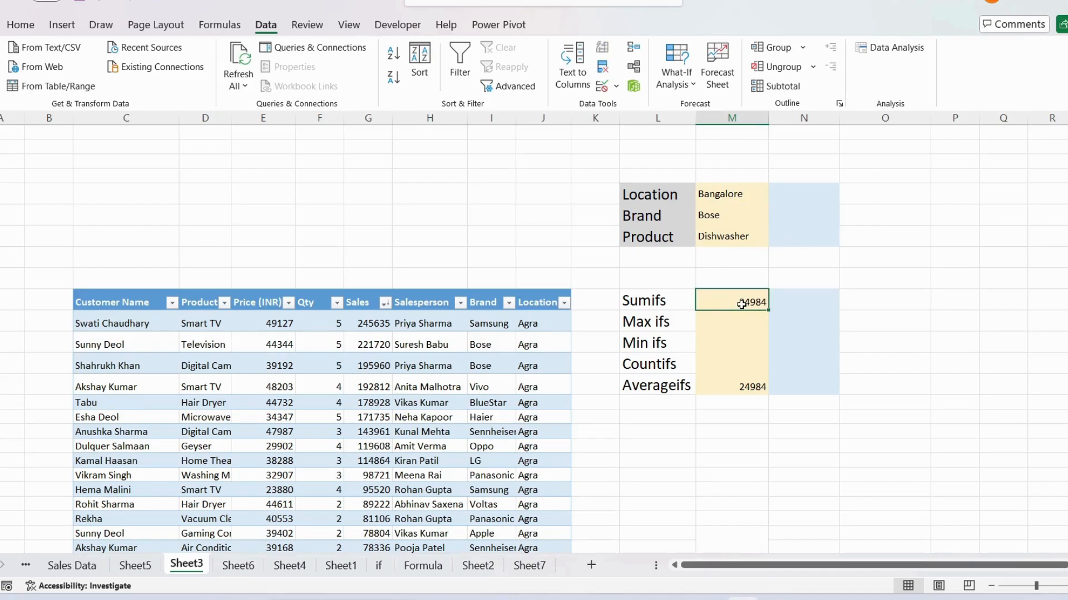
double_click(741, 306)
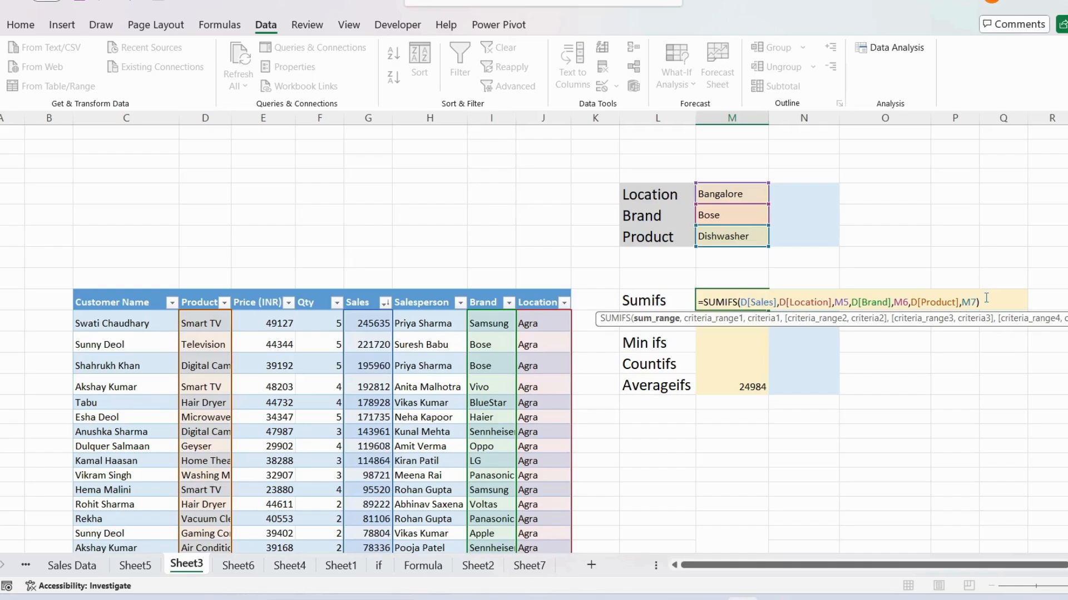
drag(977, 302, 738, 302)
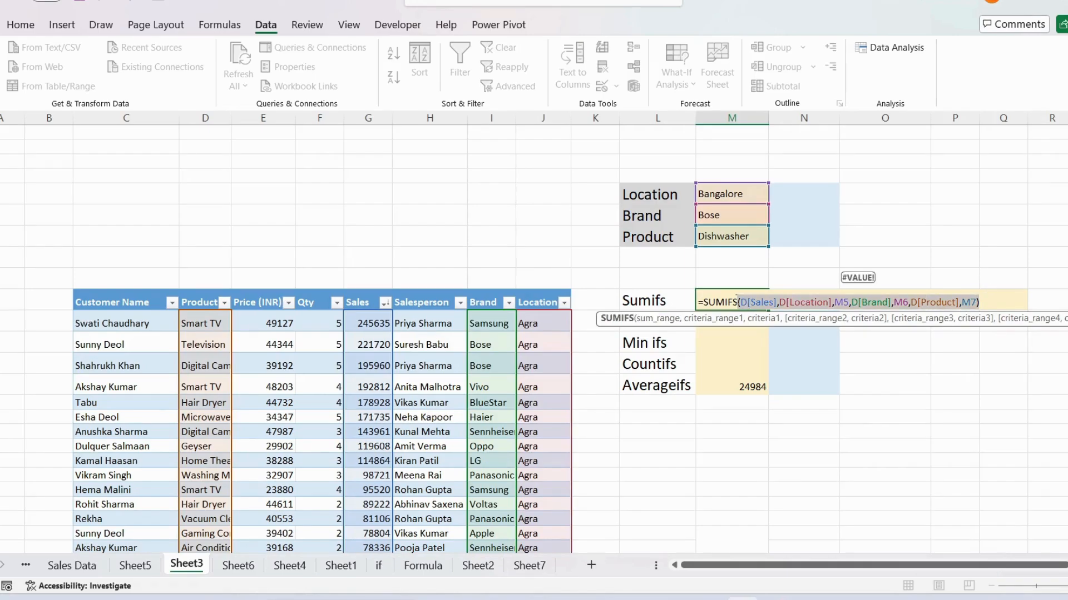
key(BackSpace)
text(()
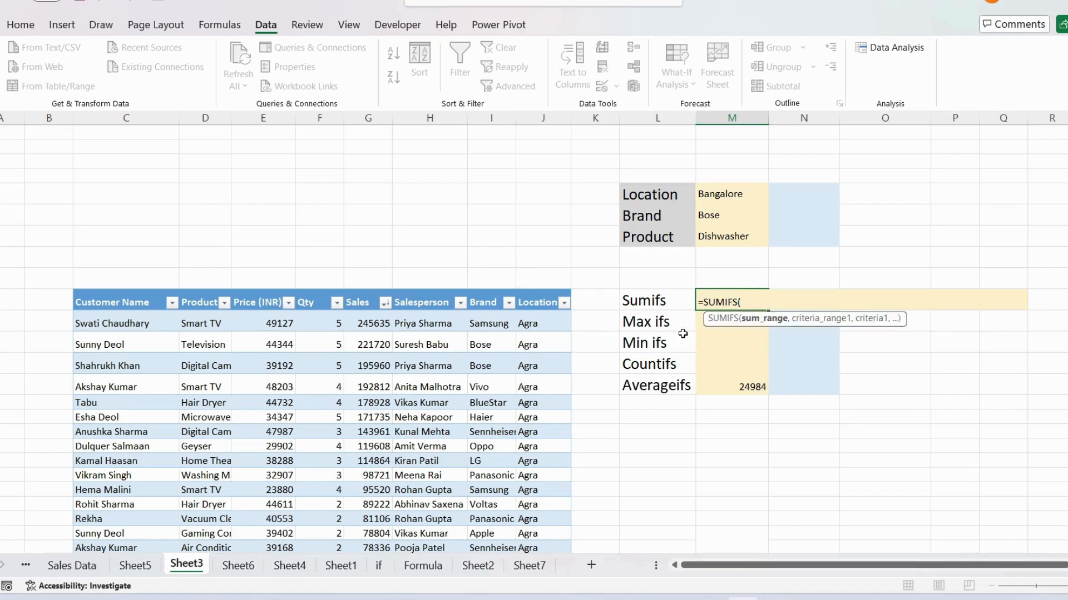
click(367, 287)
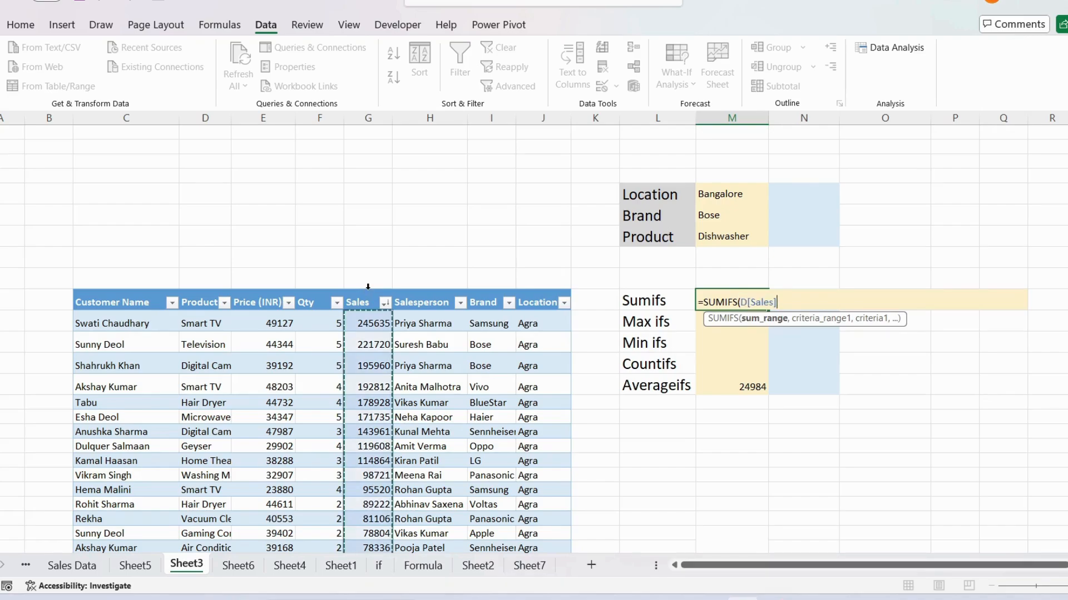
text(,)
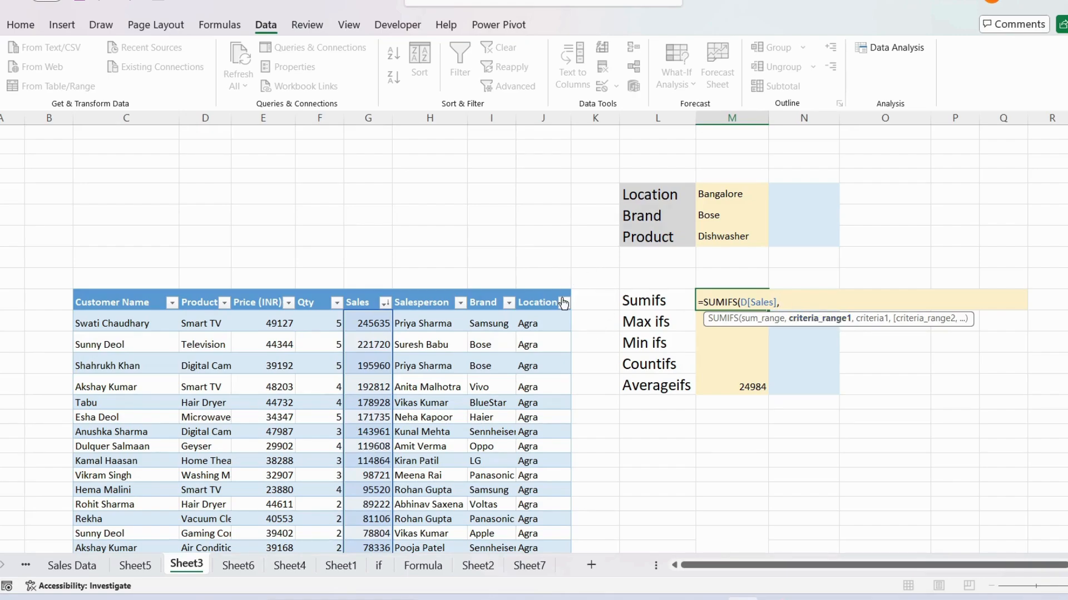
Step: Add the Location column as the first SUMIFS criteria range and match it to cell M5
click(540, 291)
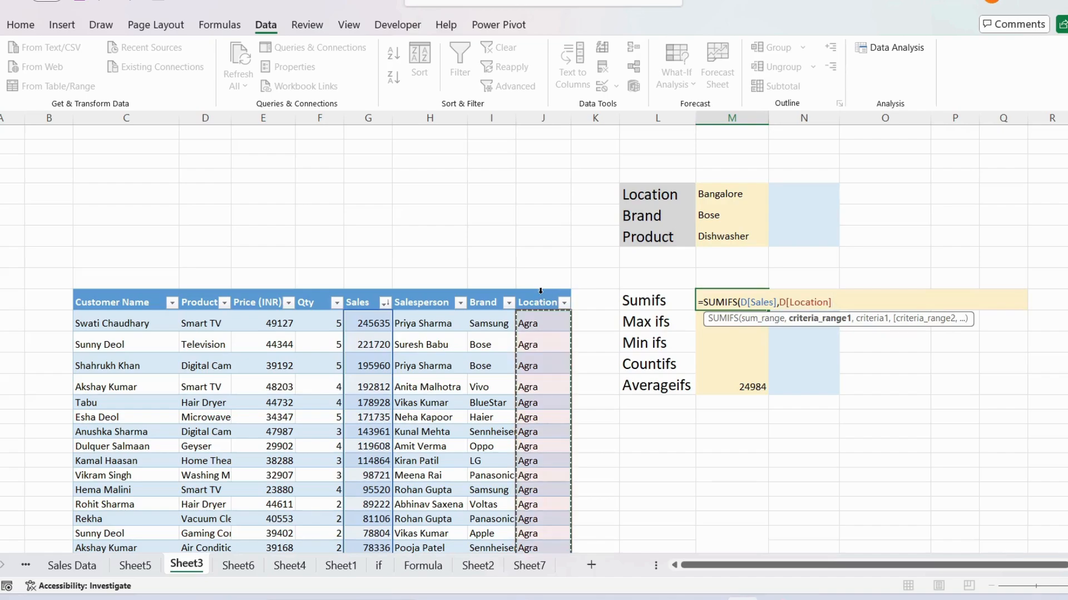
text(,"Agra)
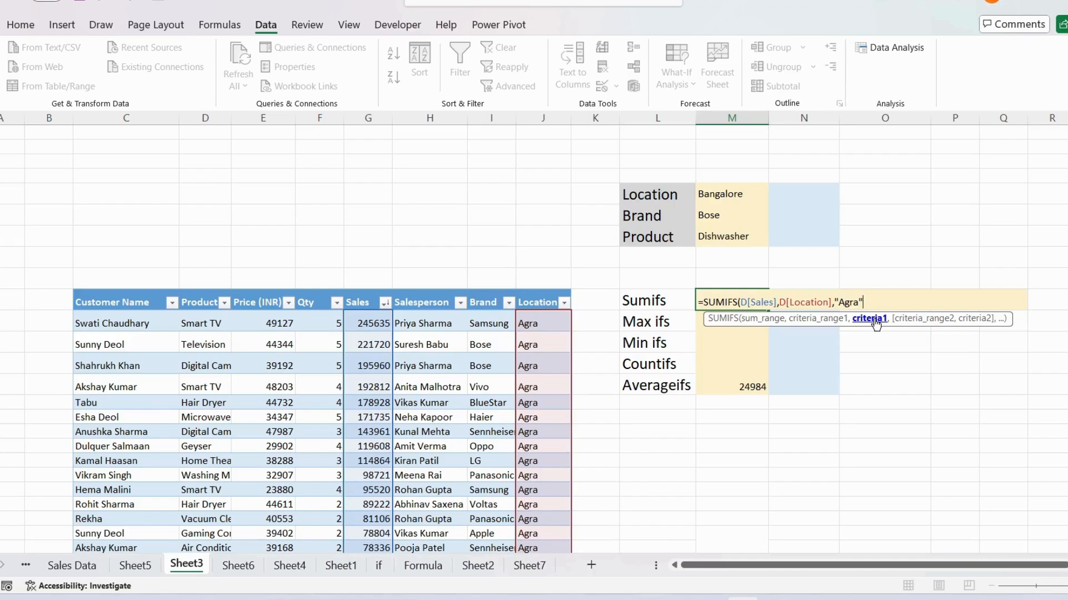
key(BackSpace)
key(BackSpace)
key(BackSpace)
click(735, 192)
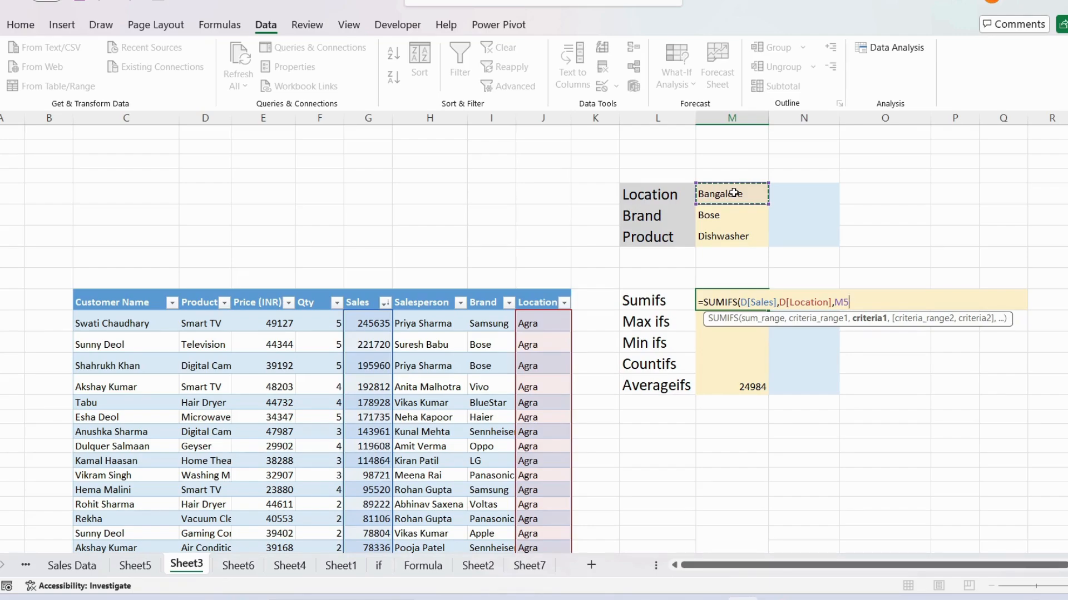
Step: Add the Brand column as the second SUMIFS criteria range and match it to cell M6
text(,D[Brand)
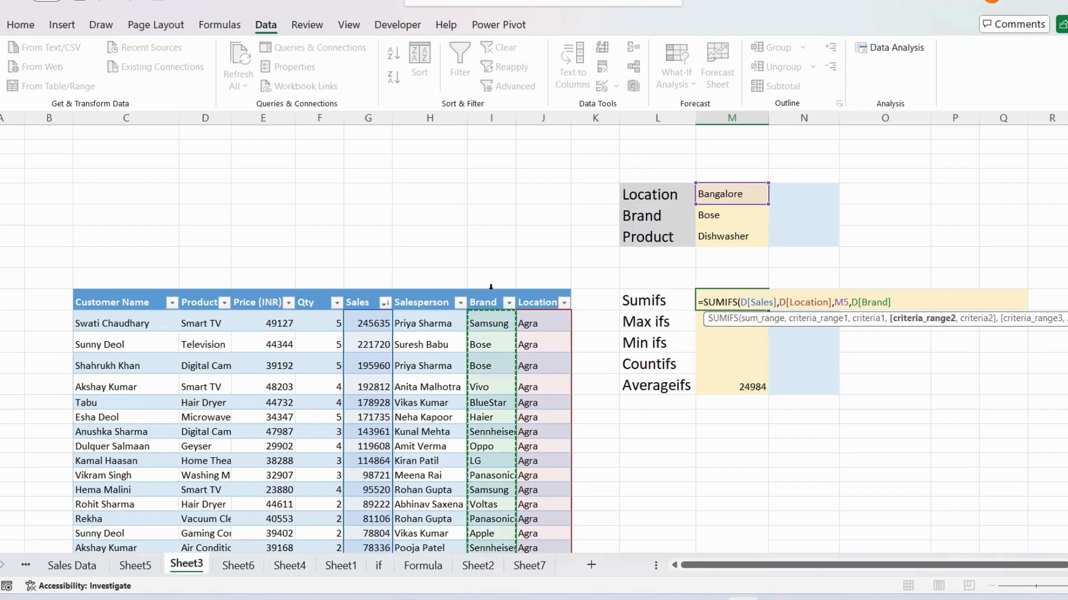
text(,)
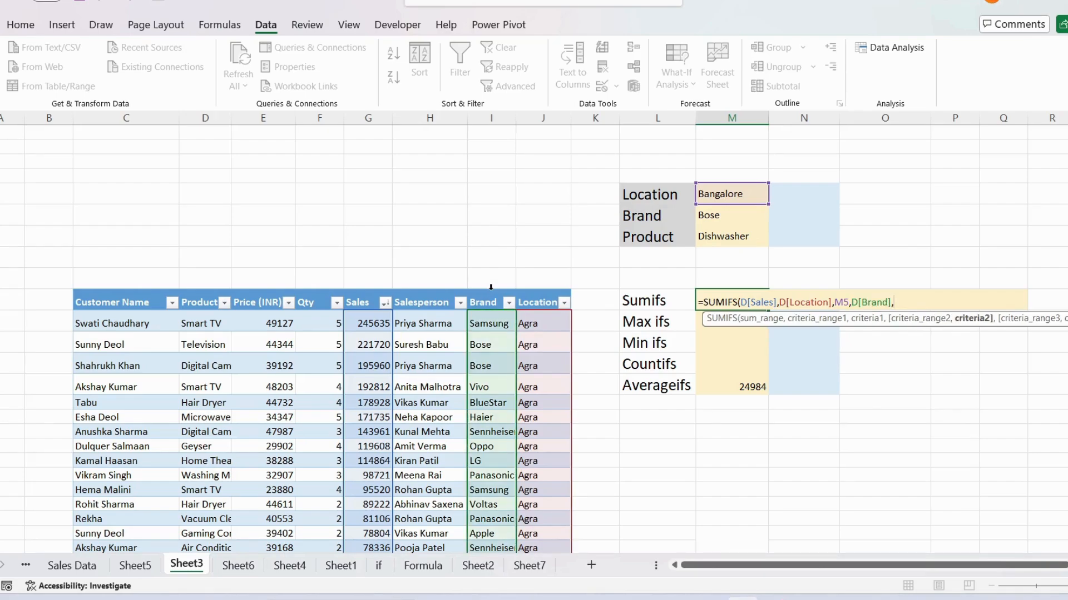
click(728, 217)
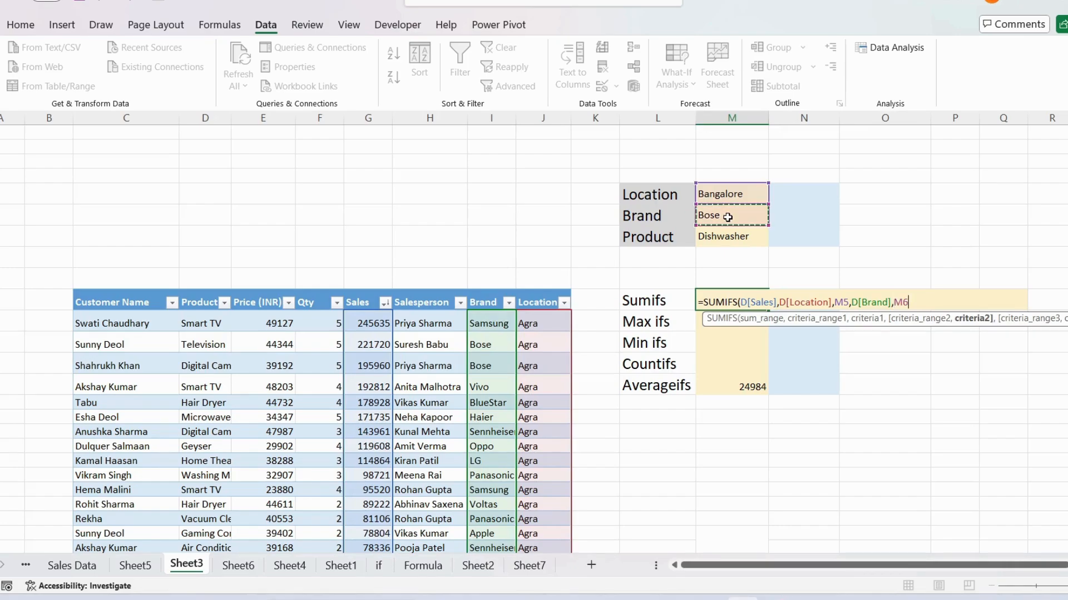
text(,)
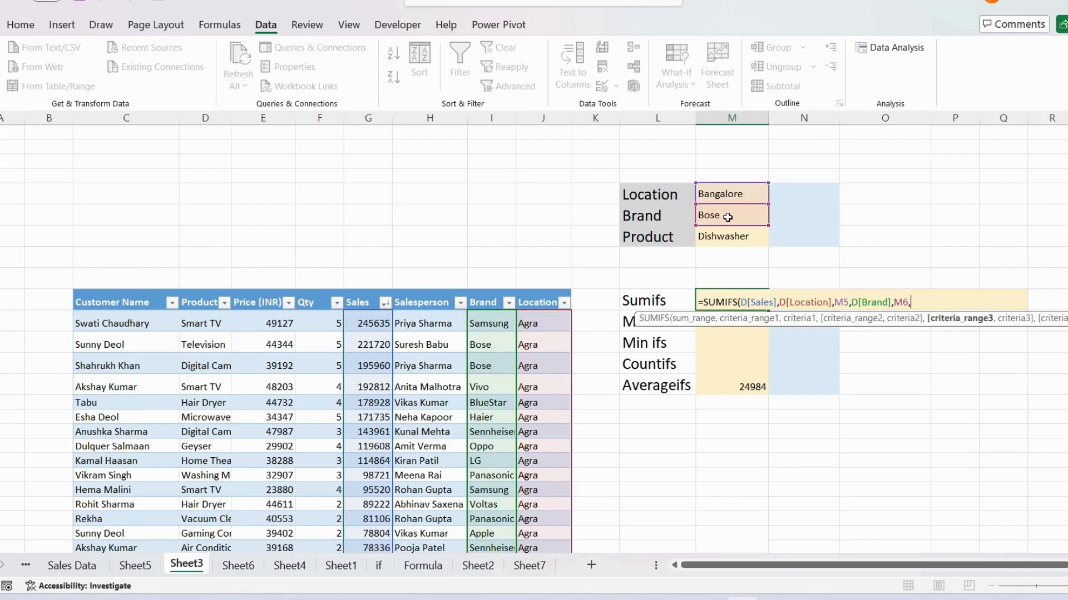
key(BackSpace)
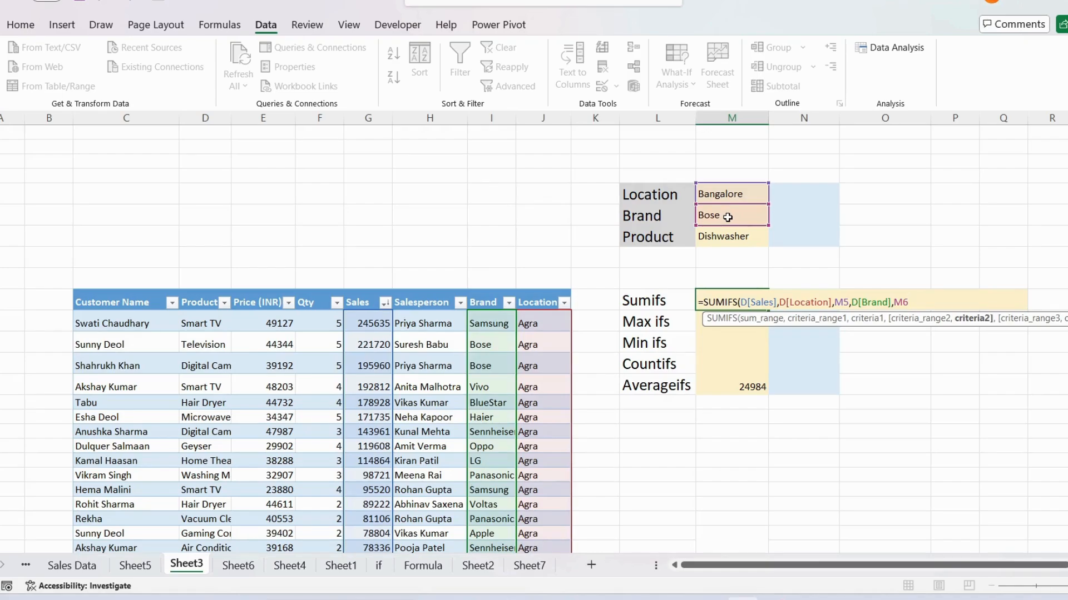
Step: Add the Product column as the third SUMIFS criteria range, match it to cell M7 and complete the formula
text(,)
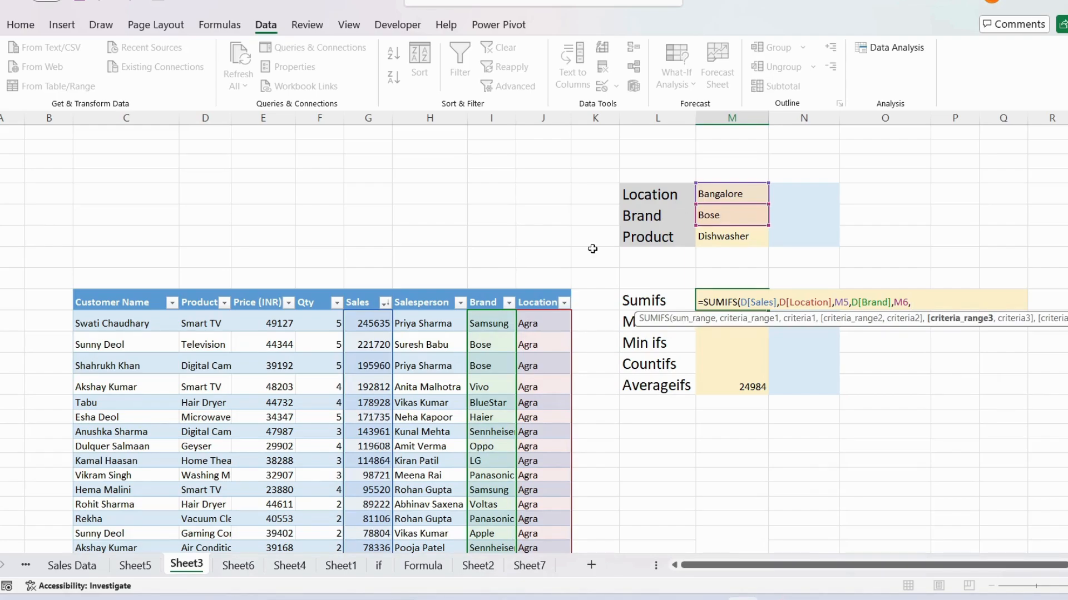
click(199, 289)
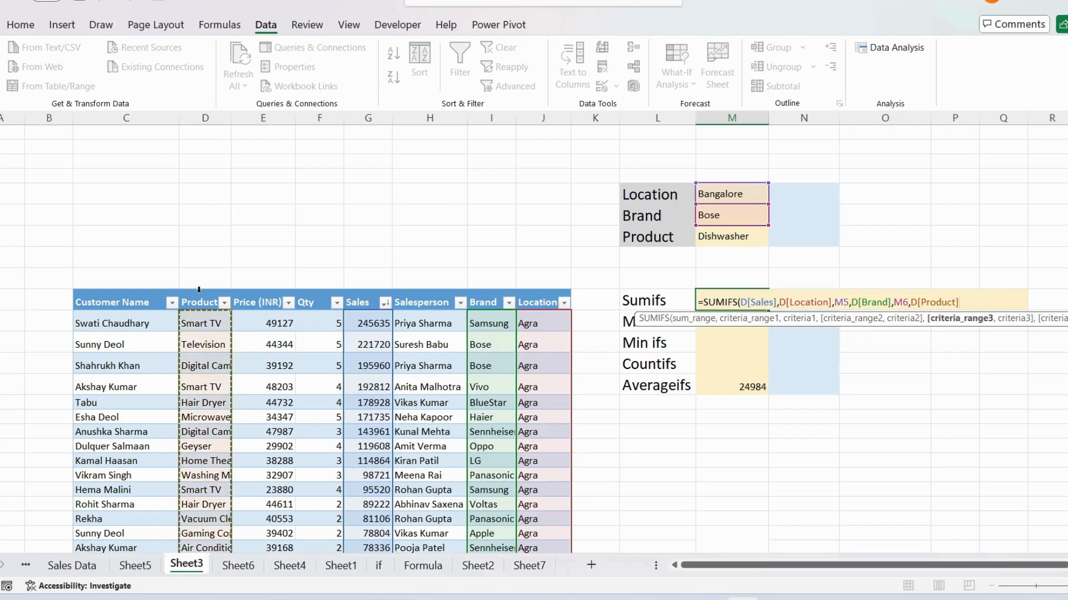
text(,)
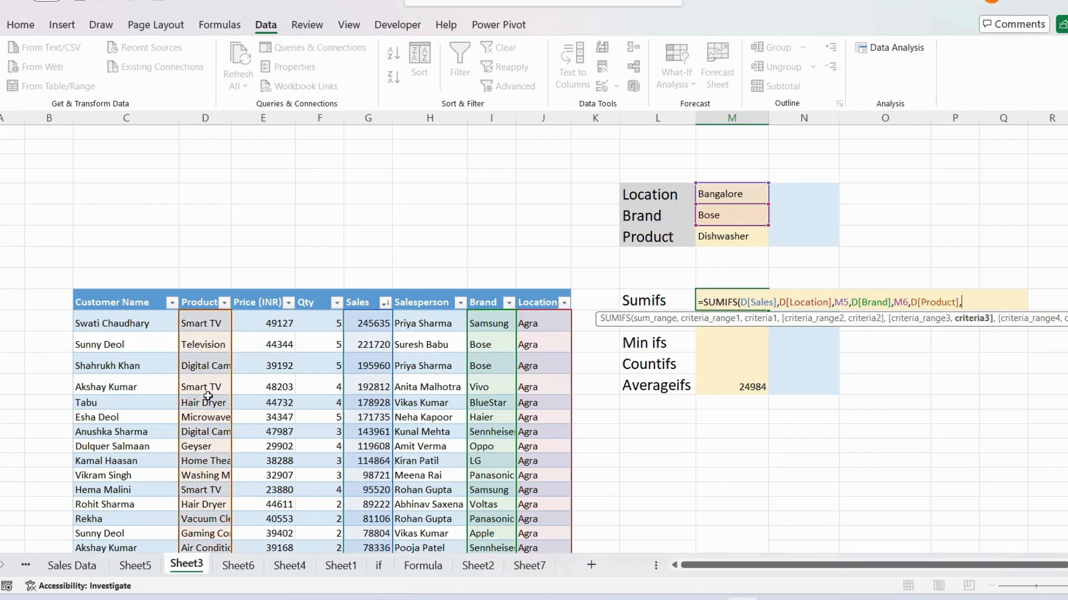
click(741, 236)
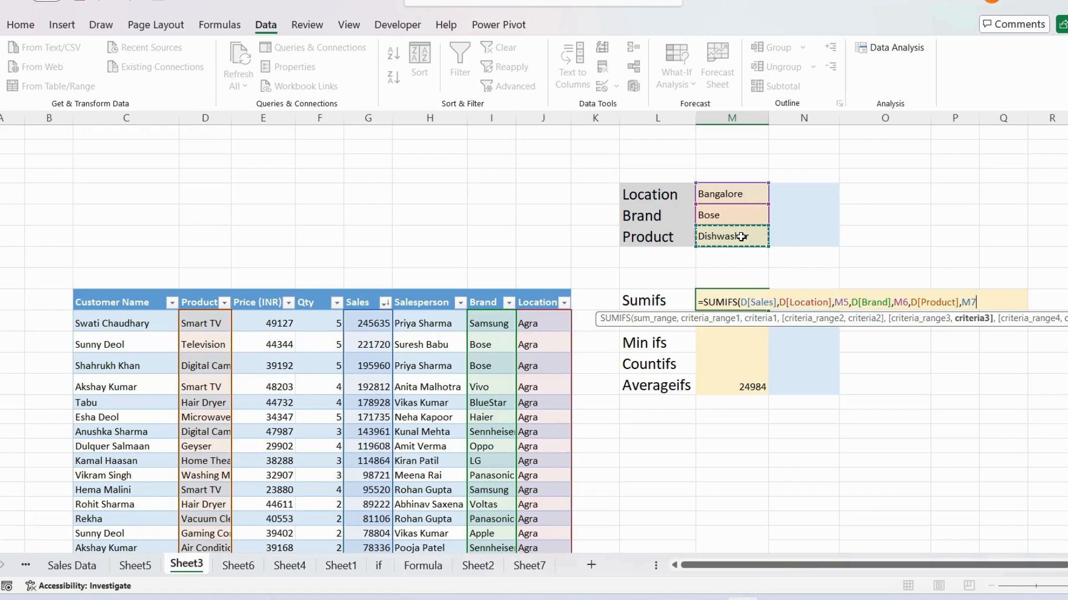
text())
key(Return)
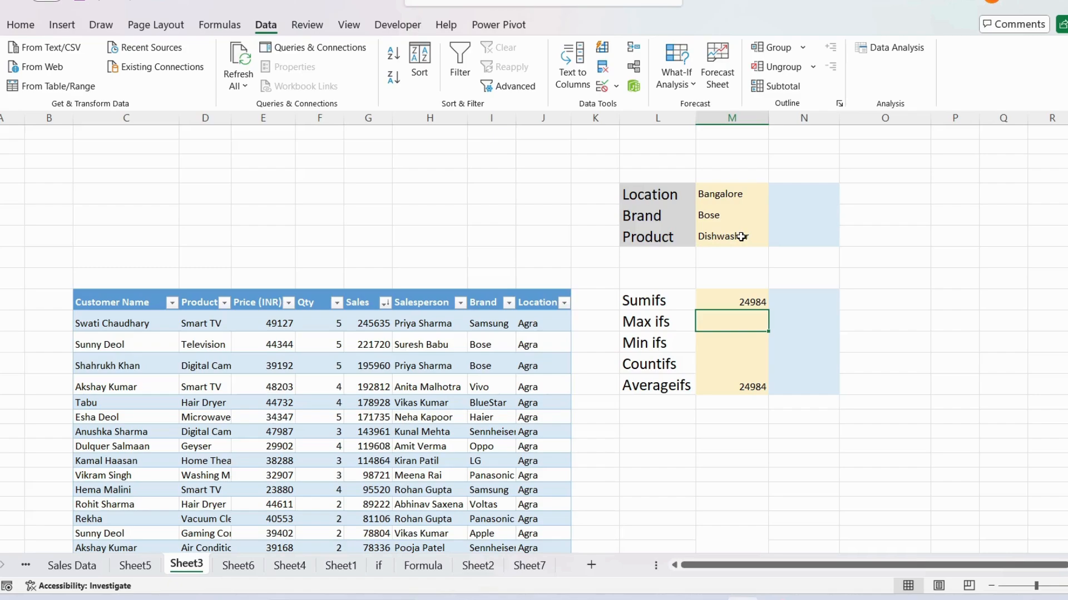
Step: Look through the Product criteria cell's options, then clear that cell
click(734, 197)
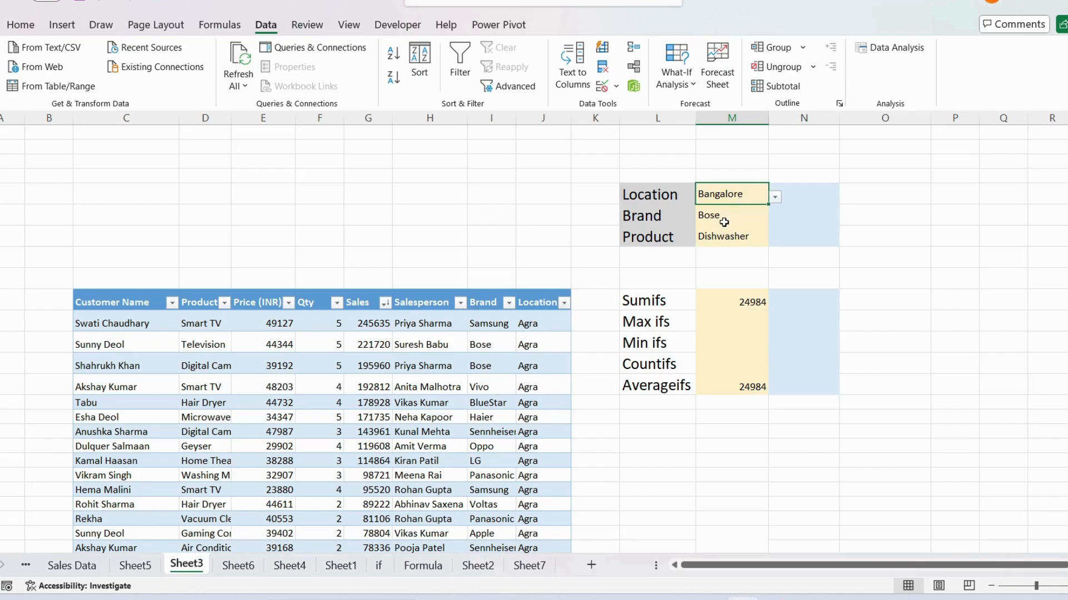
click(725, 216)
click(725, 236)
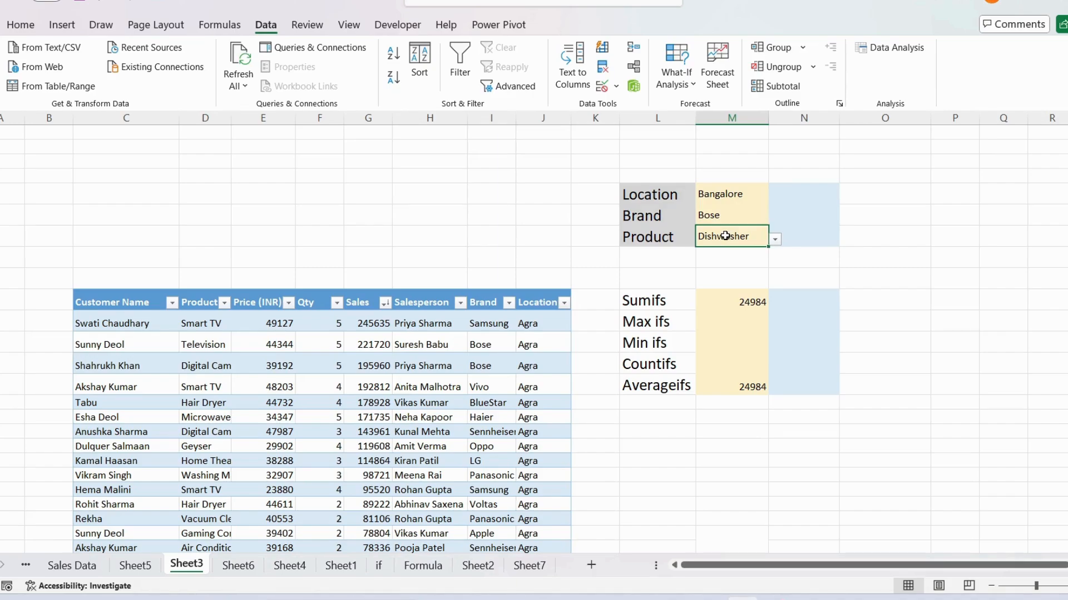
click(775, 240)
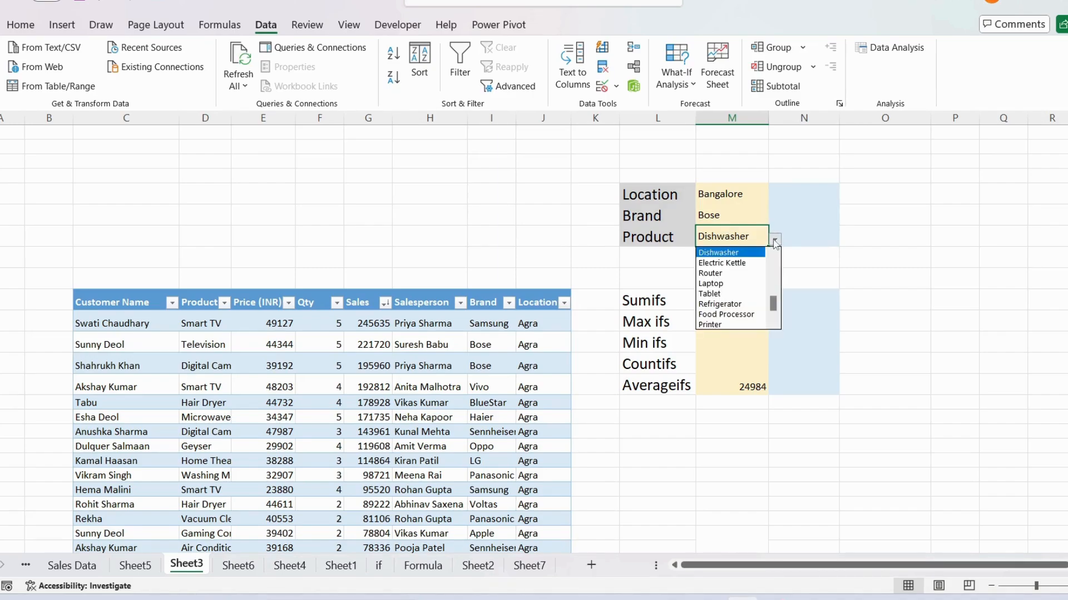
drag(774, 307, 779, 261)
click(726, 235)
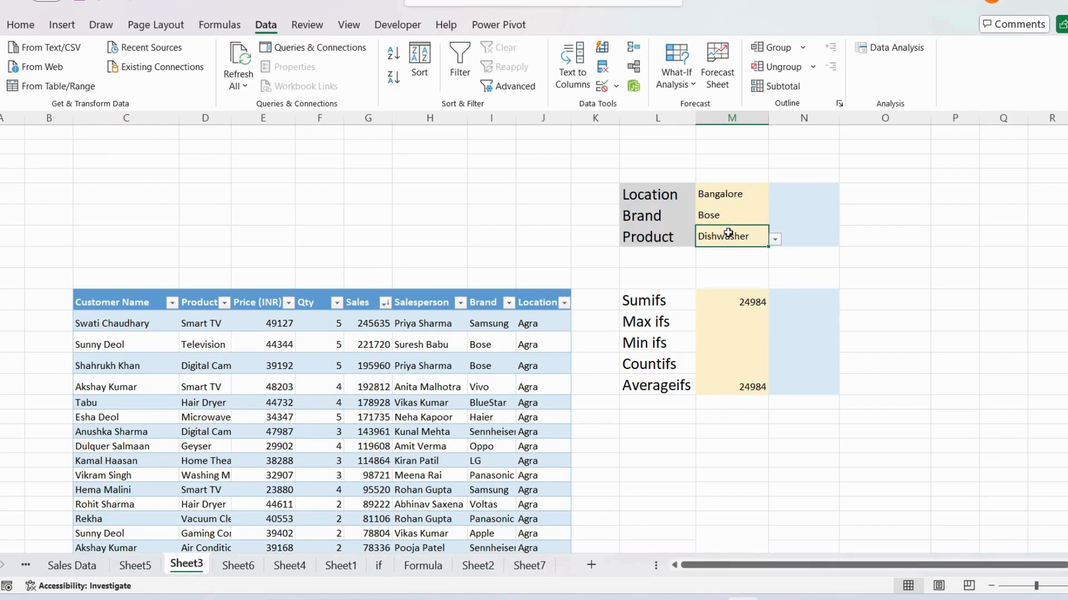
key(Delete)
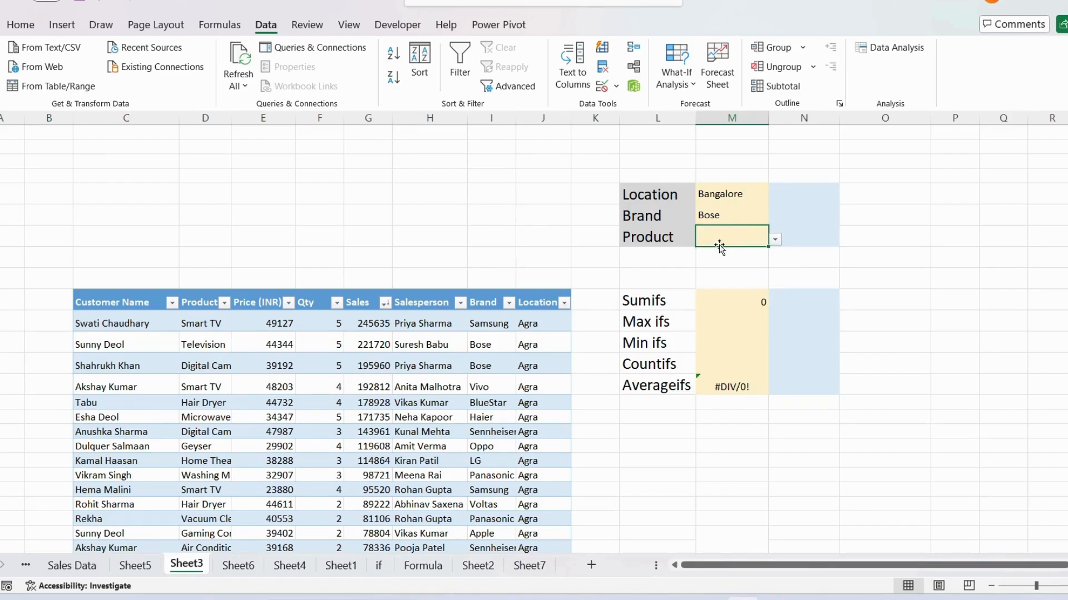
Step: Filter the sales table's Location column to show only Bangalore
click(741, 196)
click(735, 216)
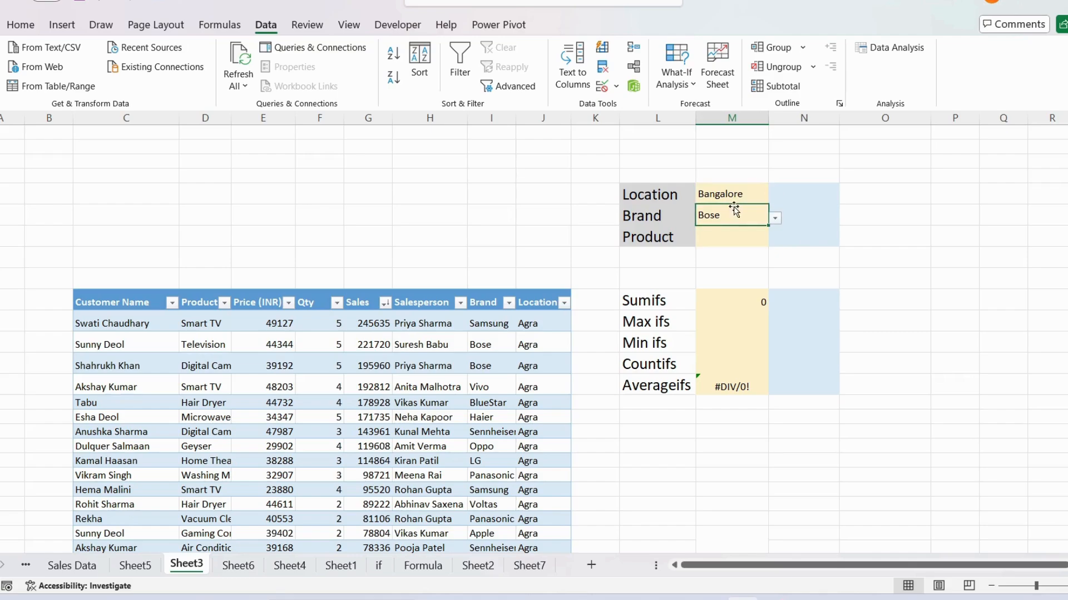
click(735, 196)
click(735, 218)
click(565, 304)
click(416, 434)
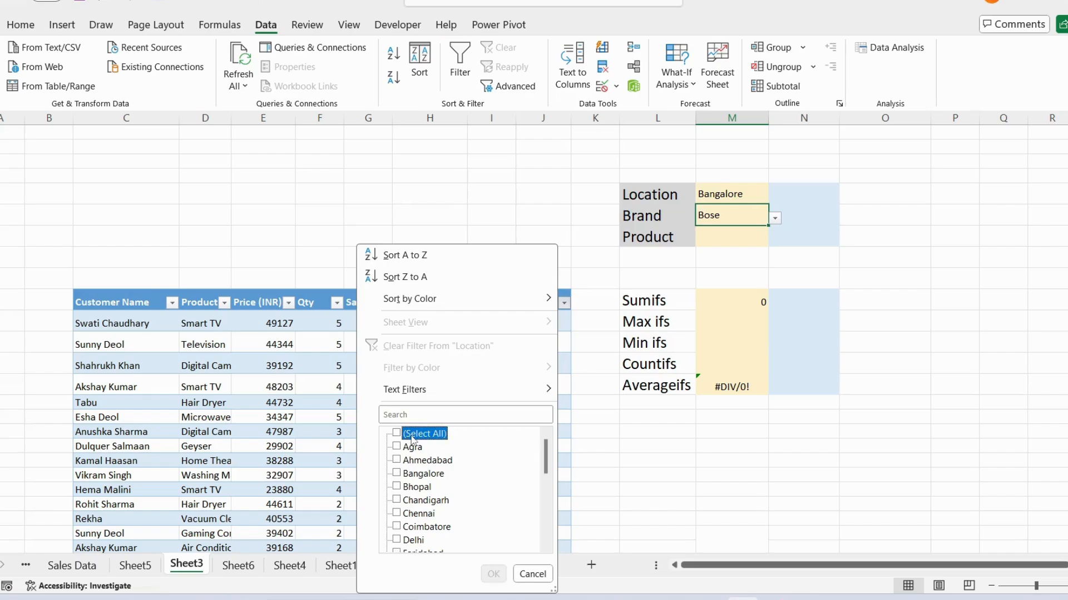
click(404, 477)
click(493, 573)
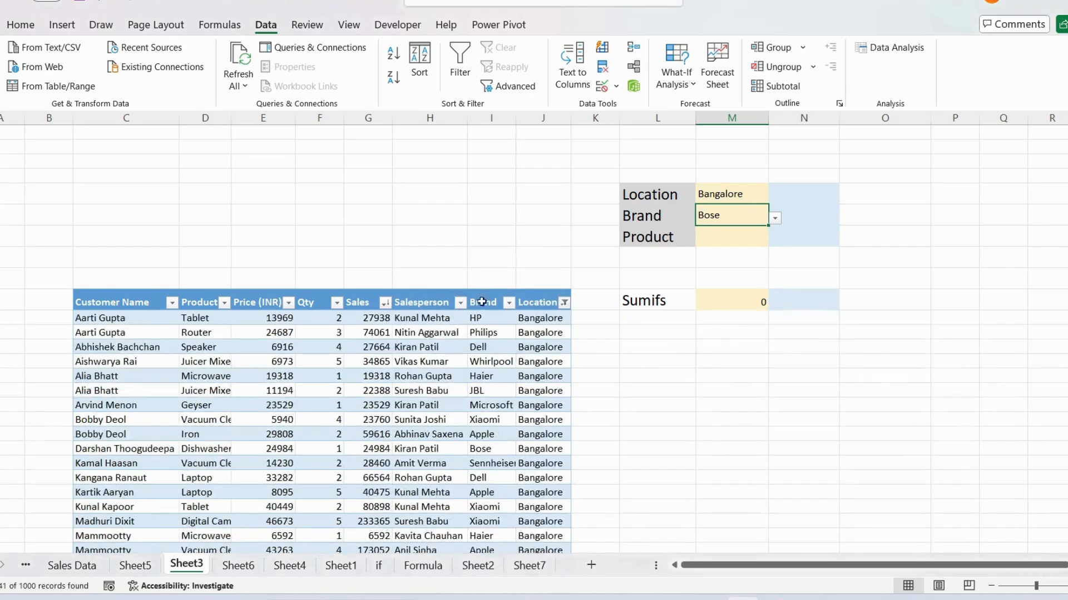
Step: Filter the sales table's Brand column to show only Bose
click(508, 302)
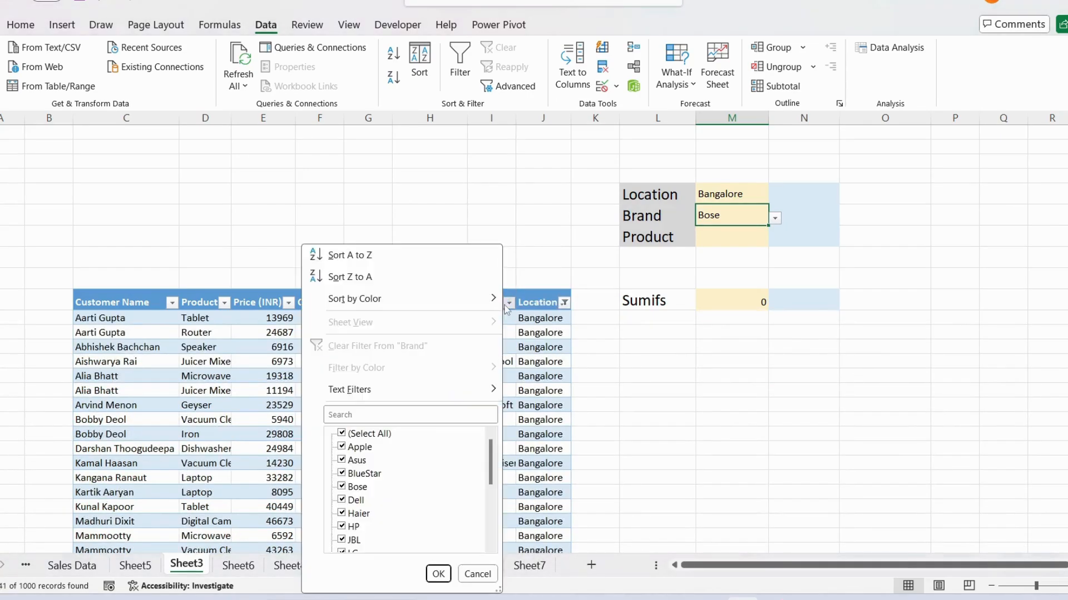
click(344, 434)
click(362, 415)
text(Bo)
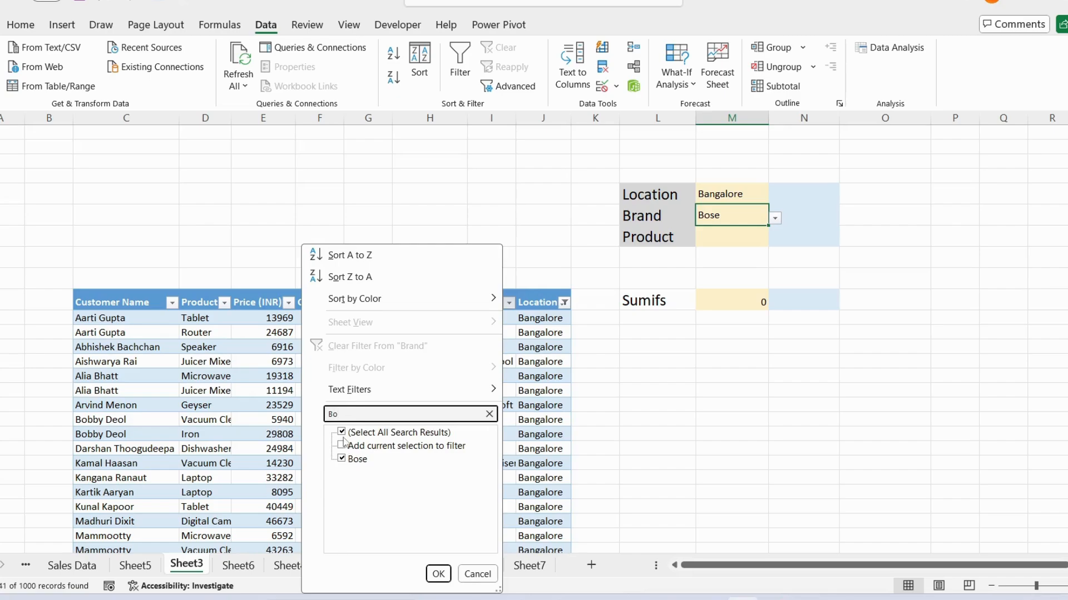
click(342, 434)
click(342, 459)
click(444, 579)
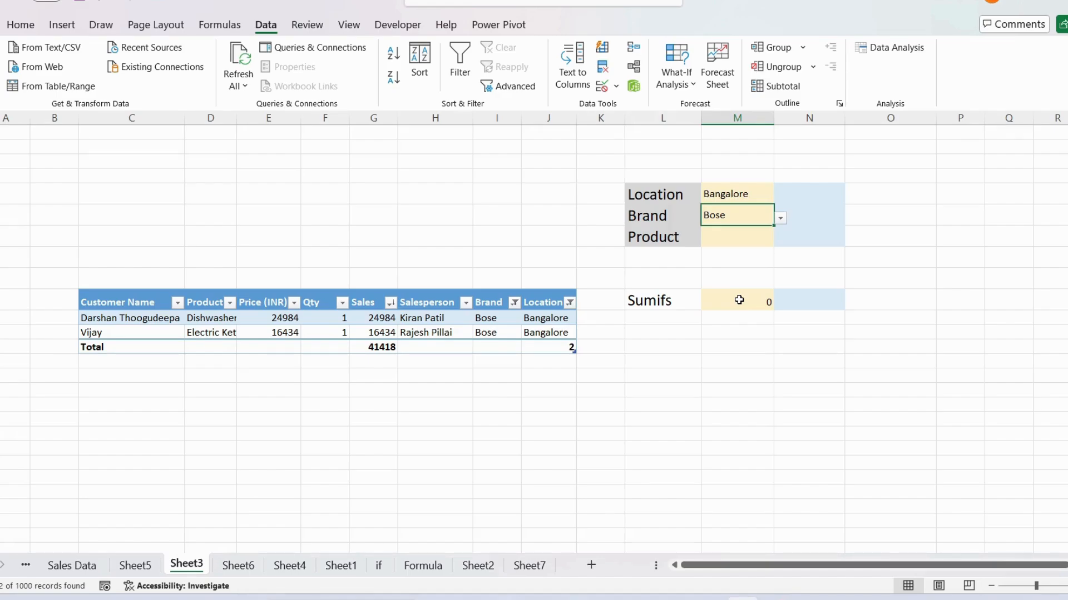
Step: Set the Product criteria cell to Television
click(762, 238)
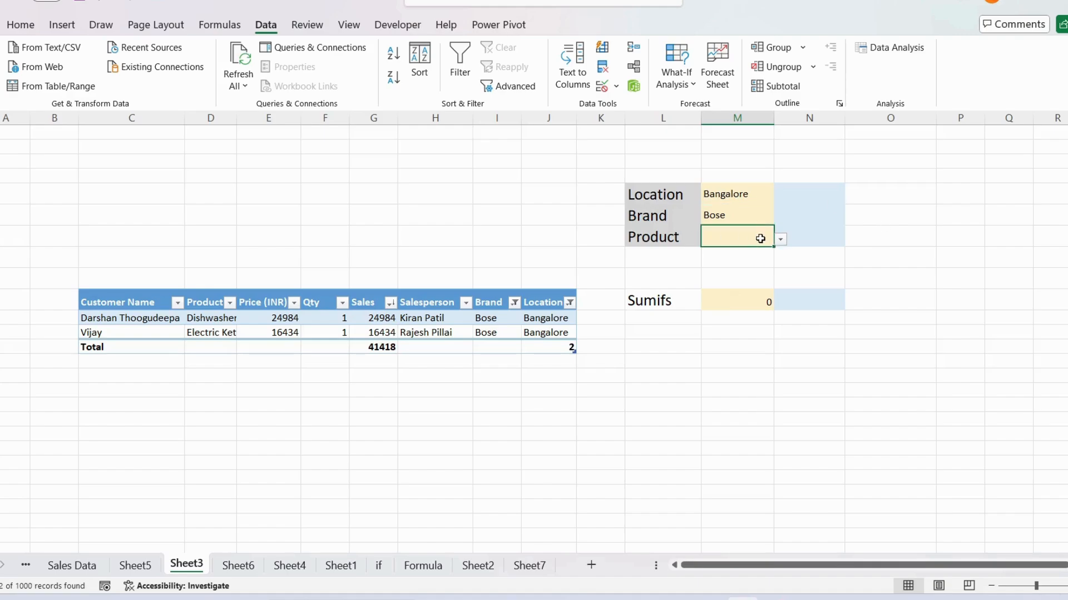
click(781, 240)
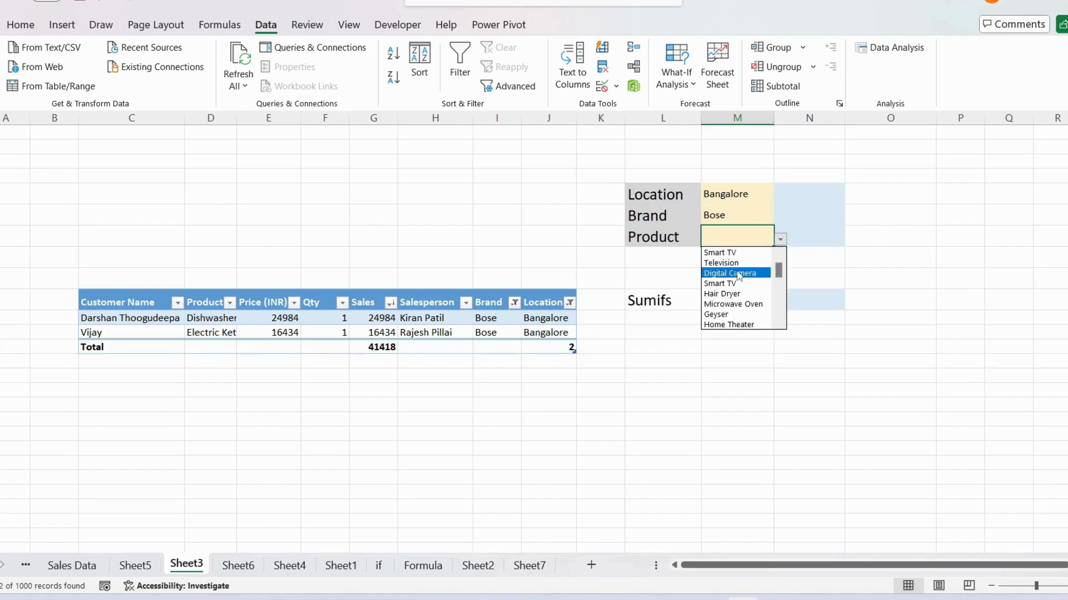
click(737, 266)
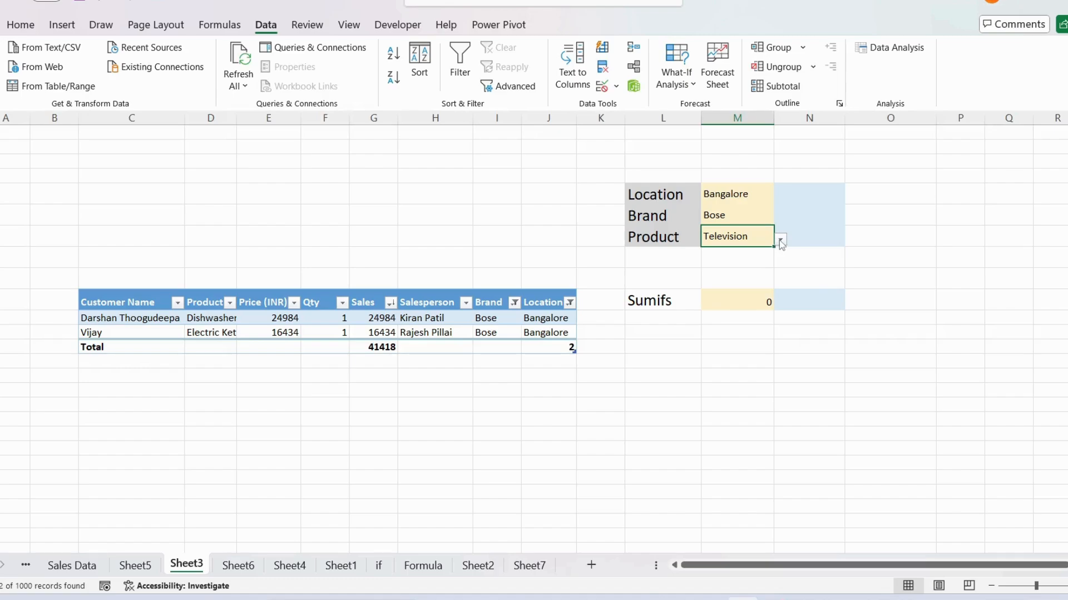
Step: Set the Location criteria cell to Agra and the Brand criteria cell to Samsung
click(714, 214)
click(737, 194)
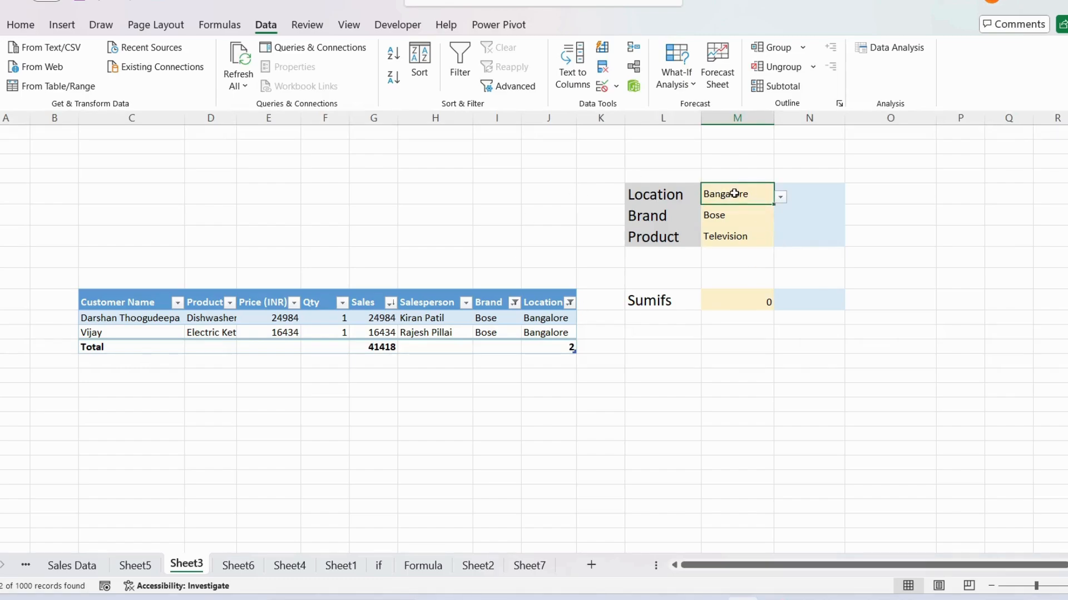
click(781, 197)
scroll(732, 223, up, 1)
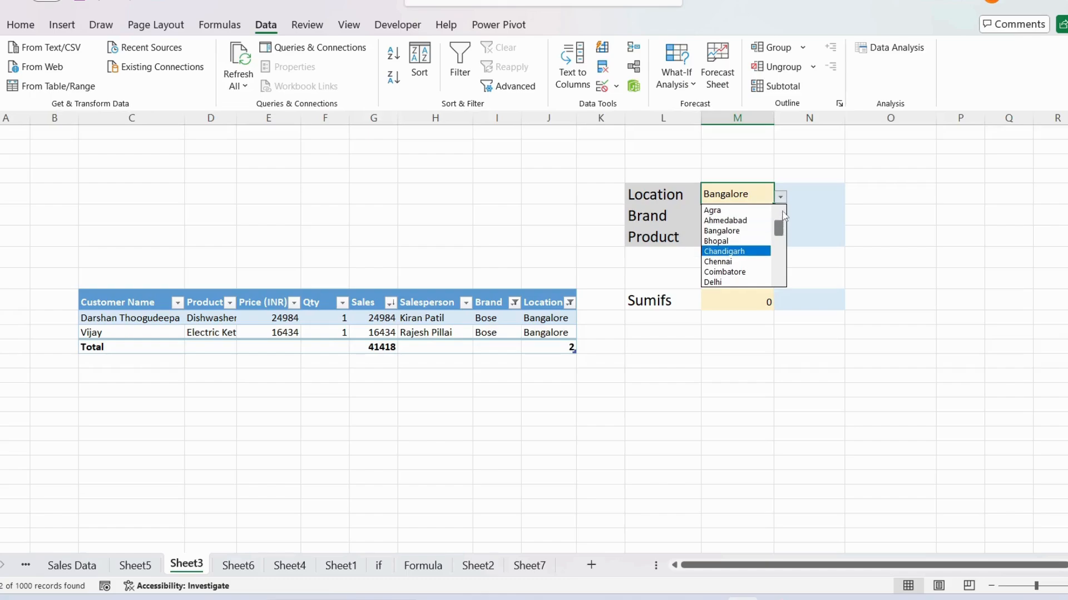
click(731, 213)
click(743, 217)
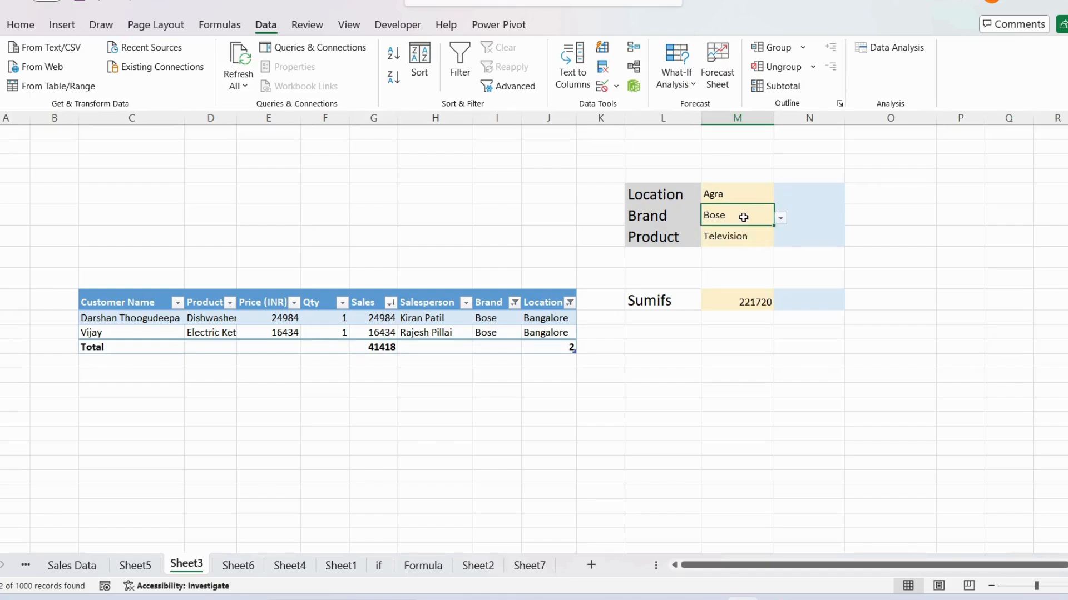
click(782, 218)
scroll(772, 255, down, 2)
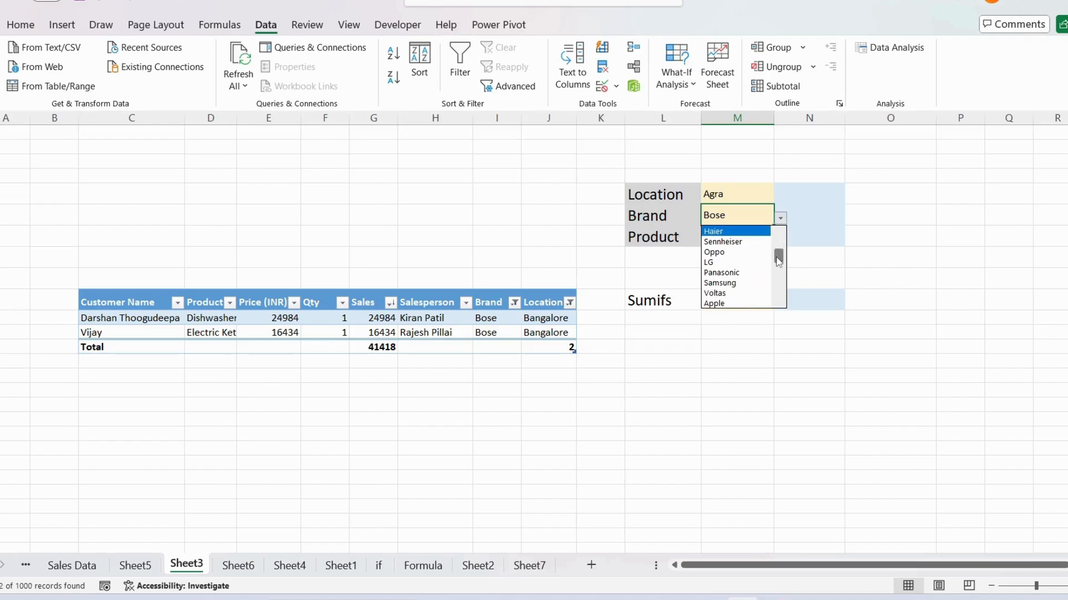
click(761, 253)
Step: Set the Product criteria cell to Smart TV and check the Sumifs result cell
click(754, 245)
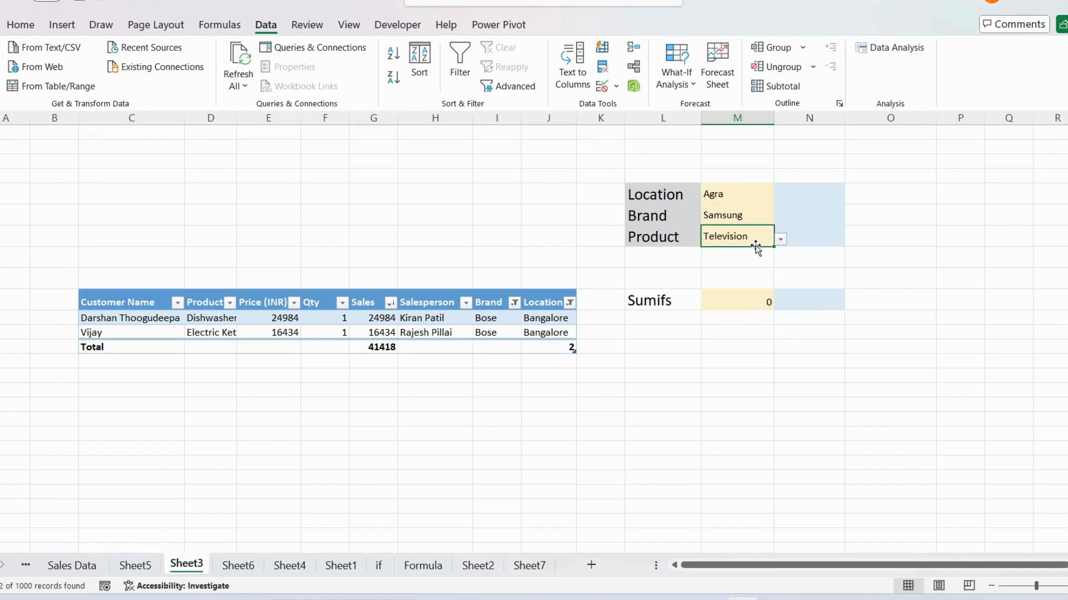
click(781, 240)
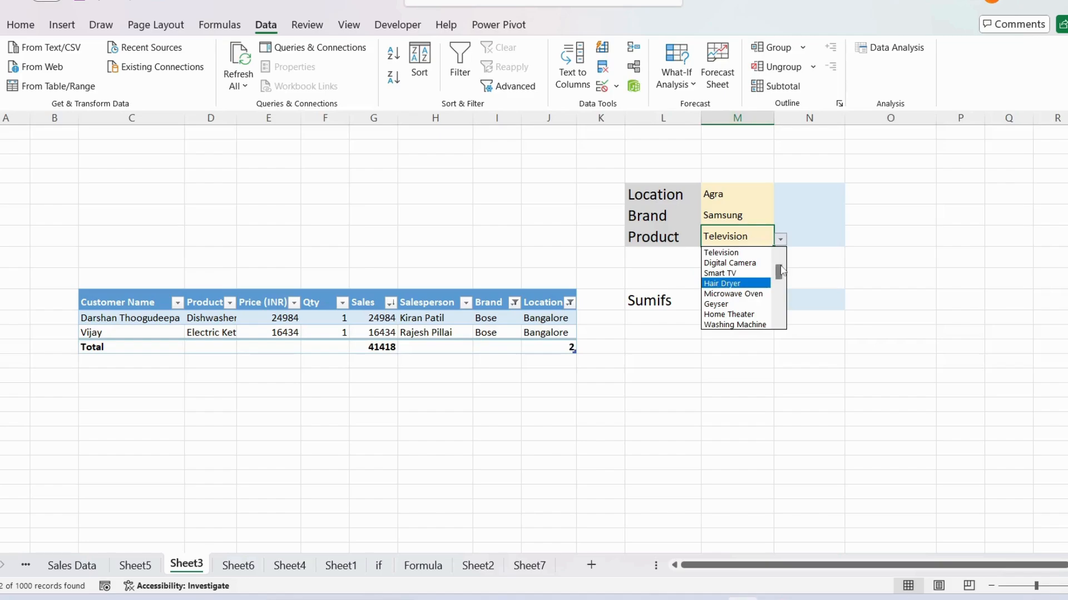
click(751, 273)
click(748, 299)
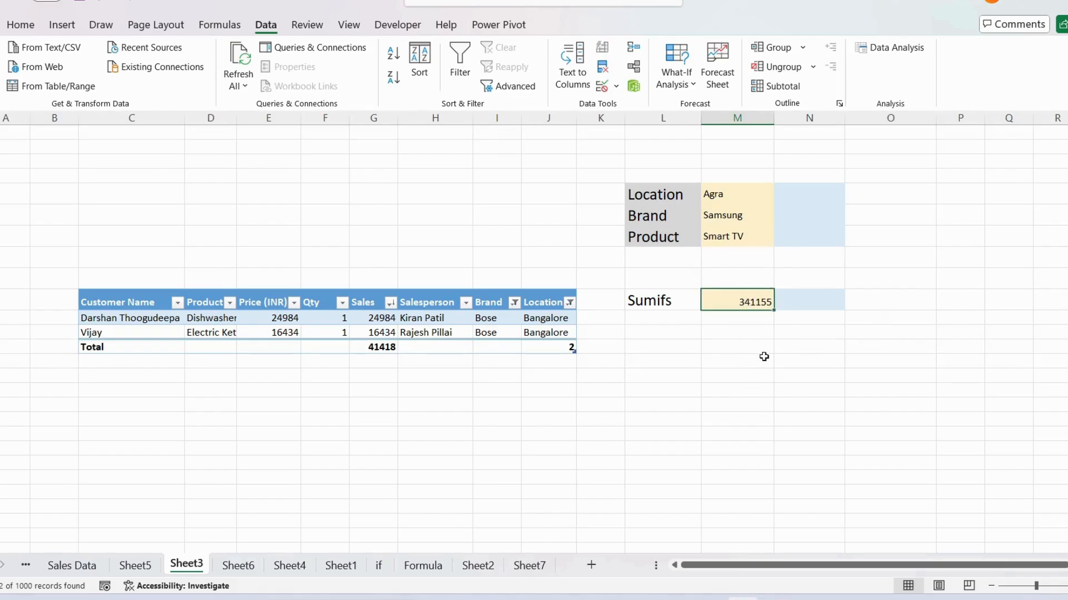
Step: Set the Product criteria cell to Hair Dryer and check the Sumifs result cell
click(729, 239)
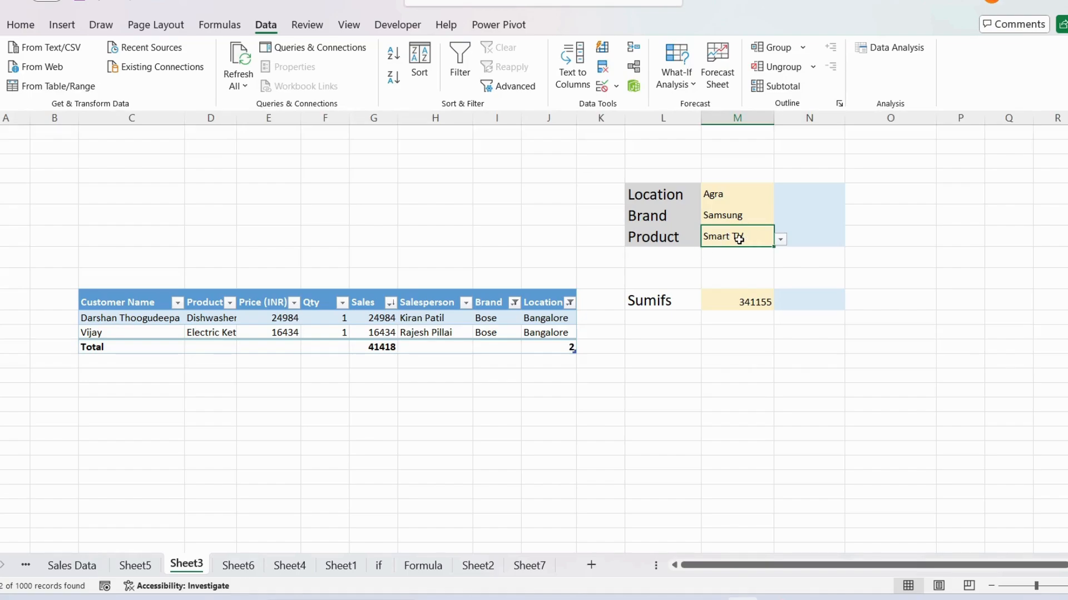
click(781, 239)
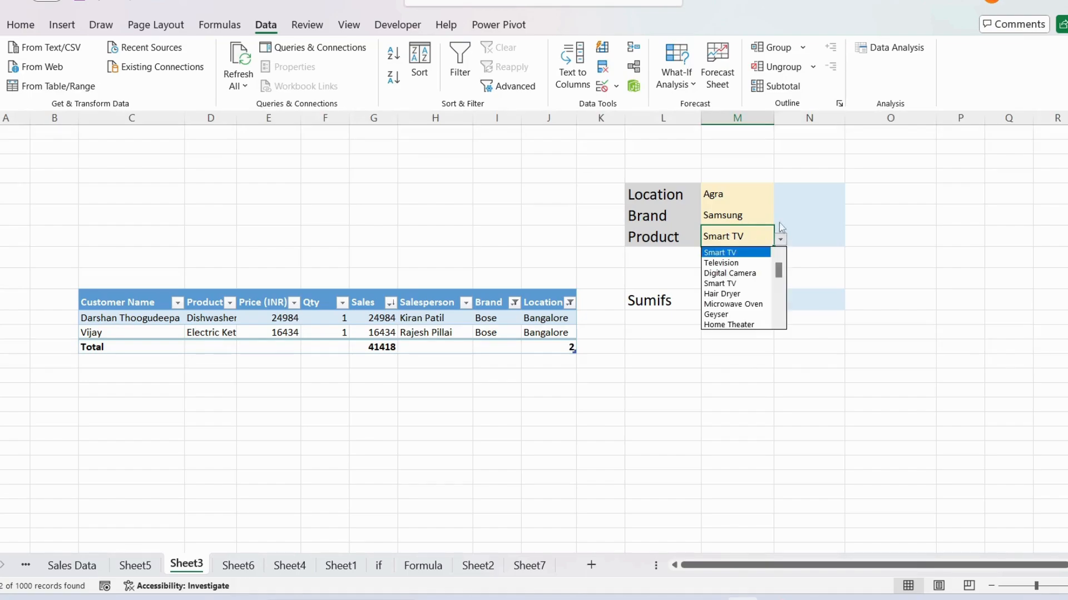
click(732, 294)
click(753, 303)
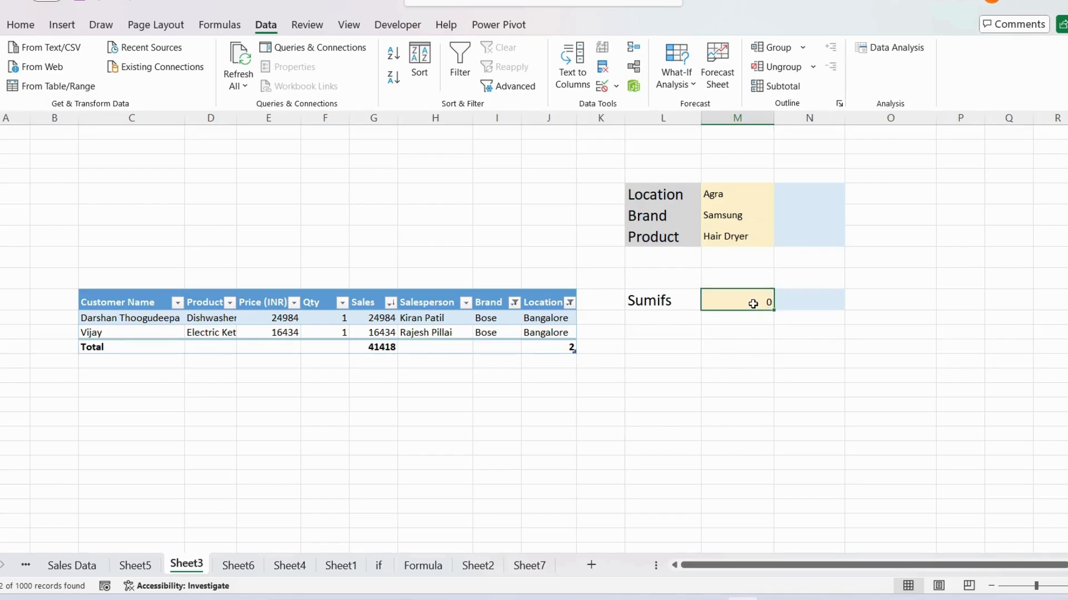
Step: Change the sales table's Location filter to show only Agra
click(570, 302)
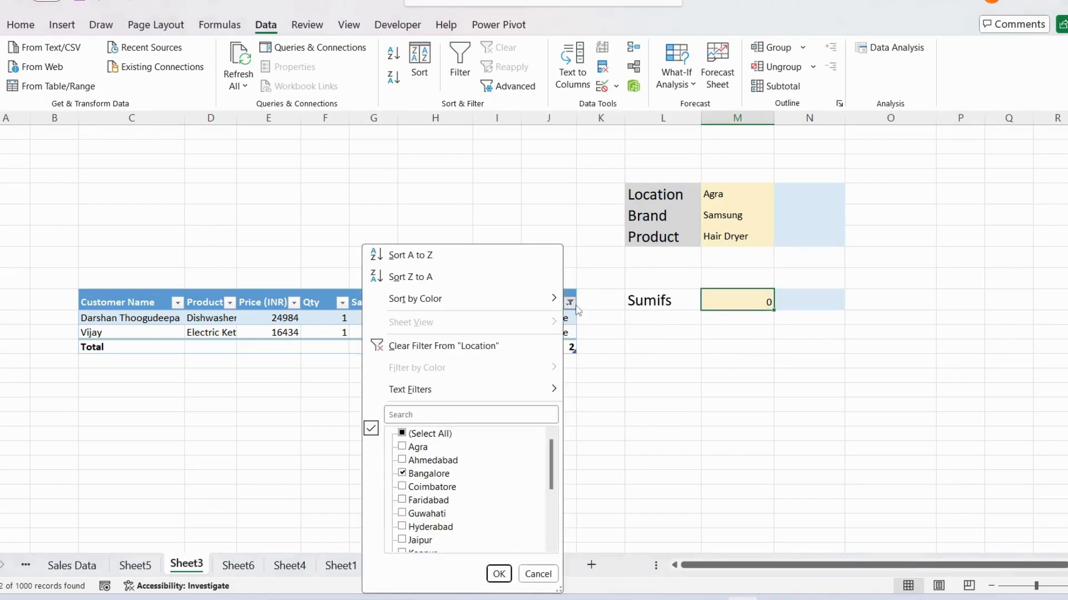
click(406, 439)
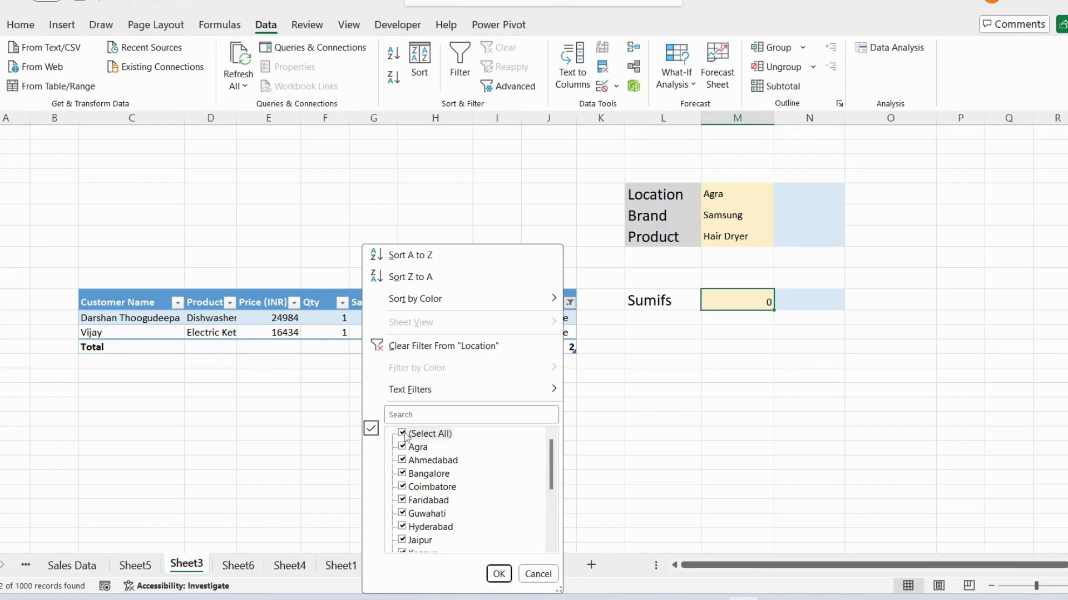
click(406, 438)
click(406, 447)
click(499, 574)
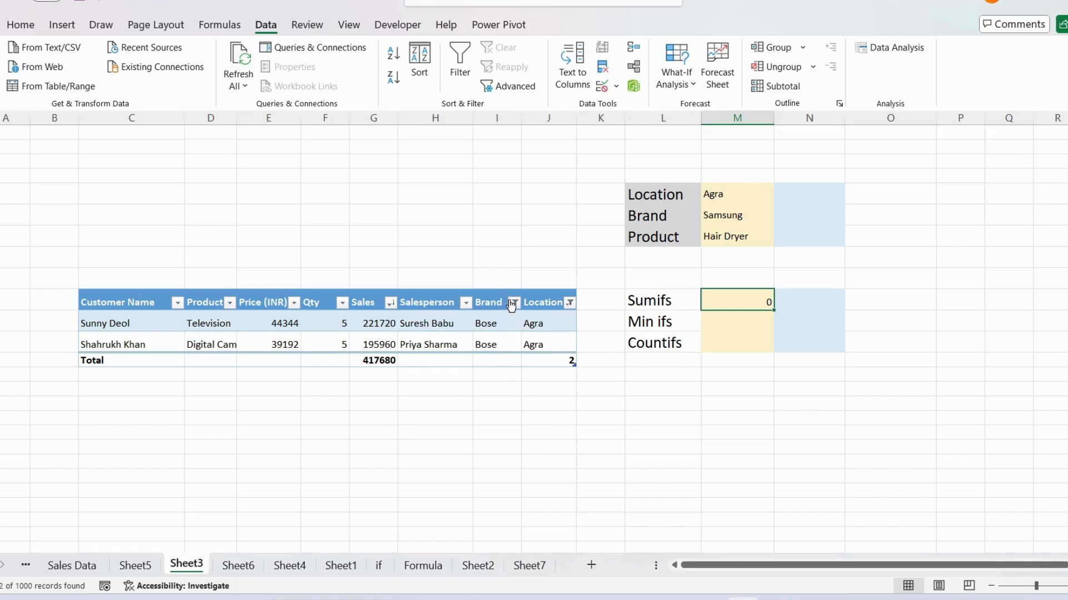
Step: Include all brands again in the sales table's Brand filter
click(514, 303)
click(346, 434)
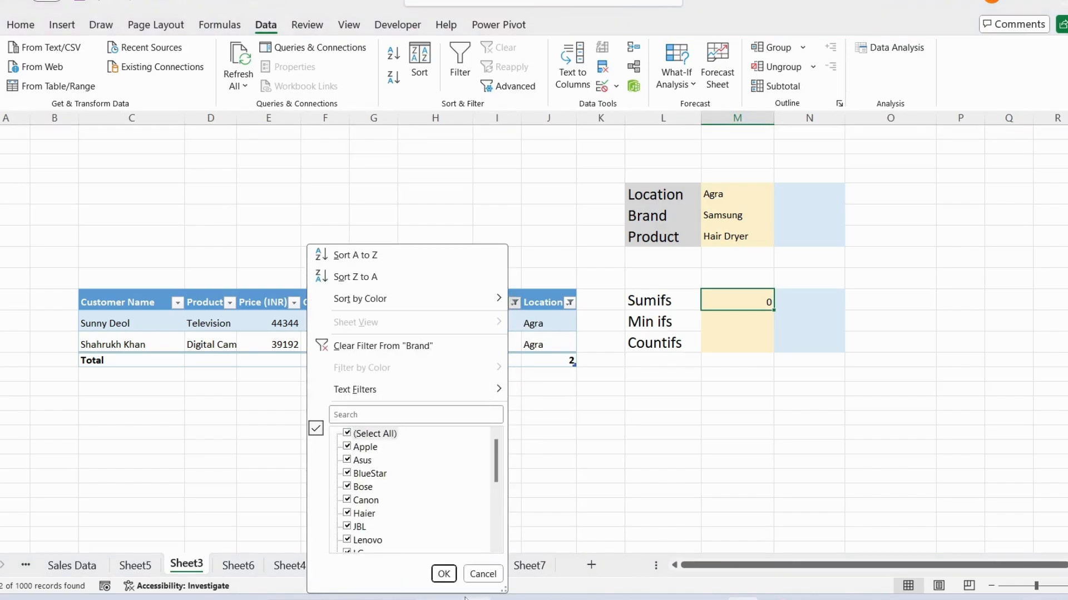
click(444, 574)
Step: Filter the sales table's Brand column to show only Samsung
click(508, 302)
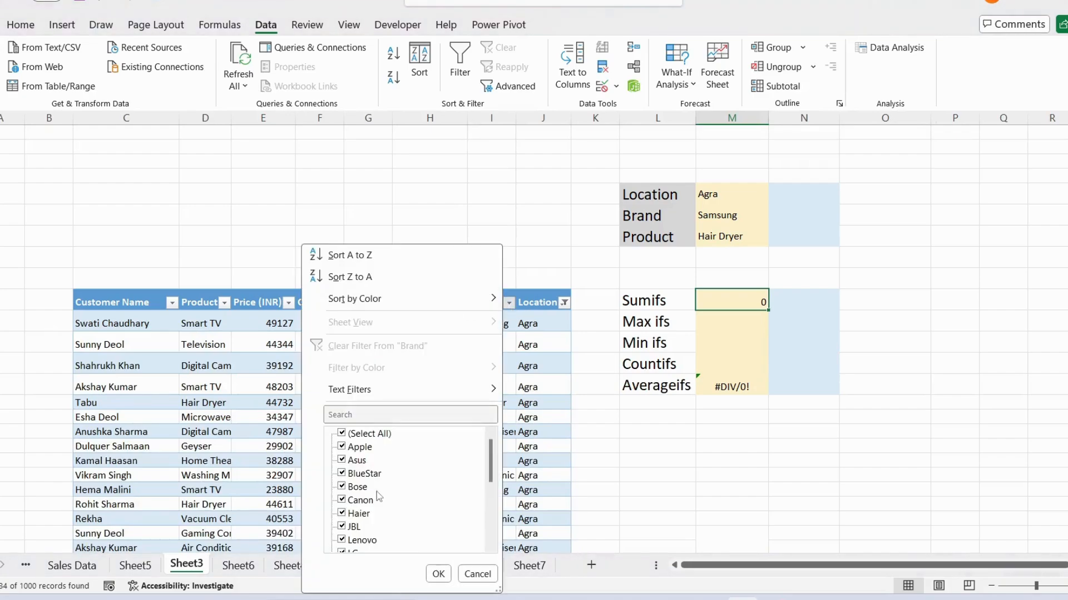
click(341, 433)
click(358, 415)
text(s)
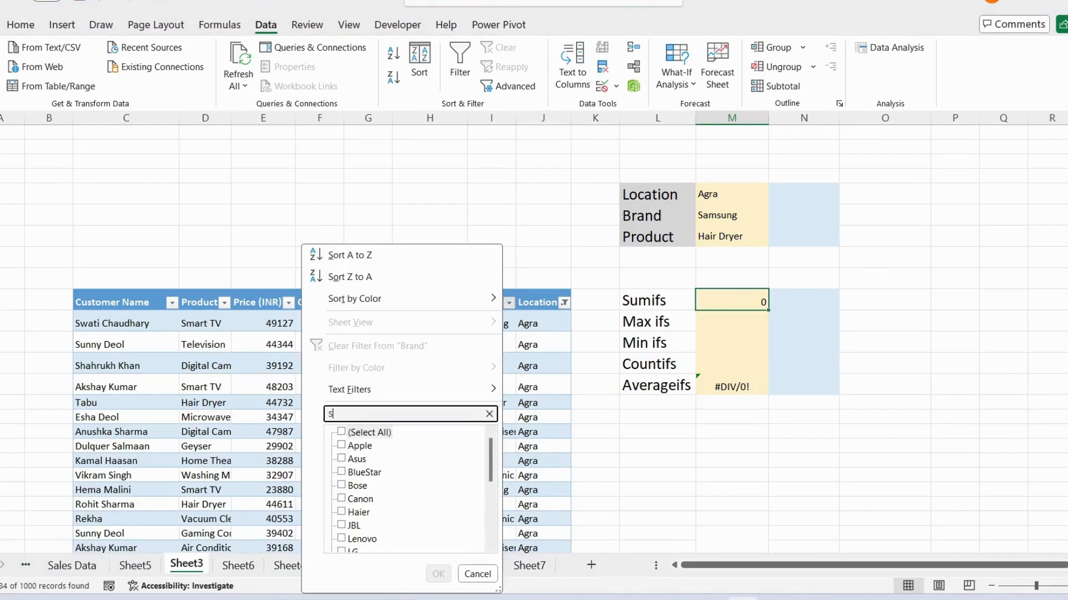
text(a)
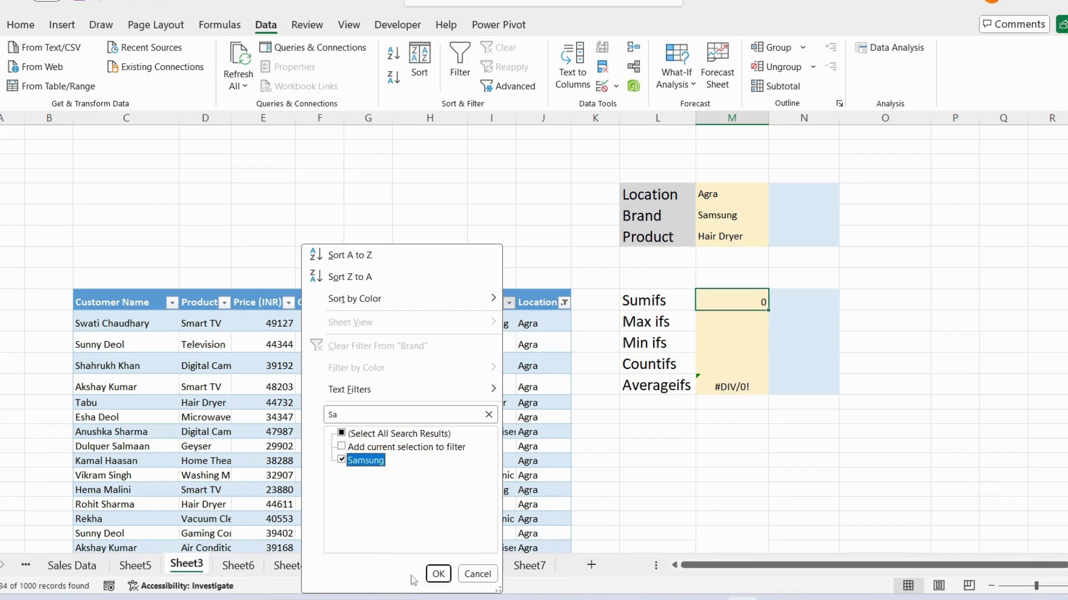
click(438, 574)
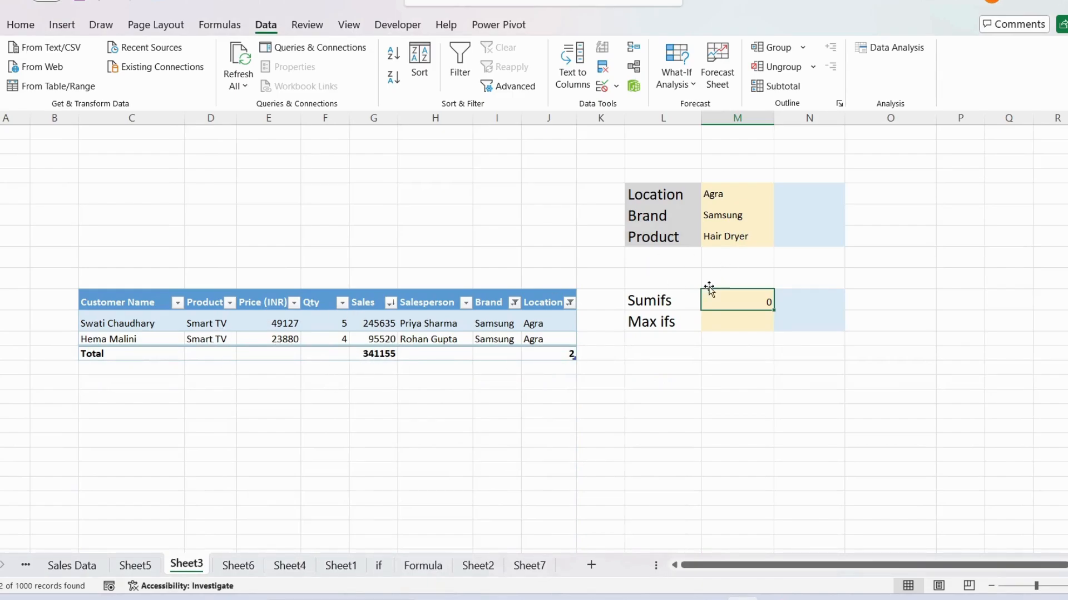
Step: Check the Product criteria and Sumifs result cells, and delete the Max ifs label below Sumifs
click(748, 238)
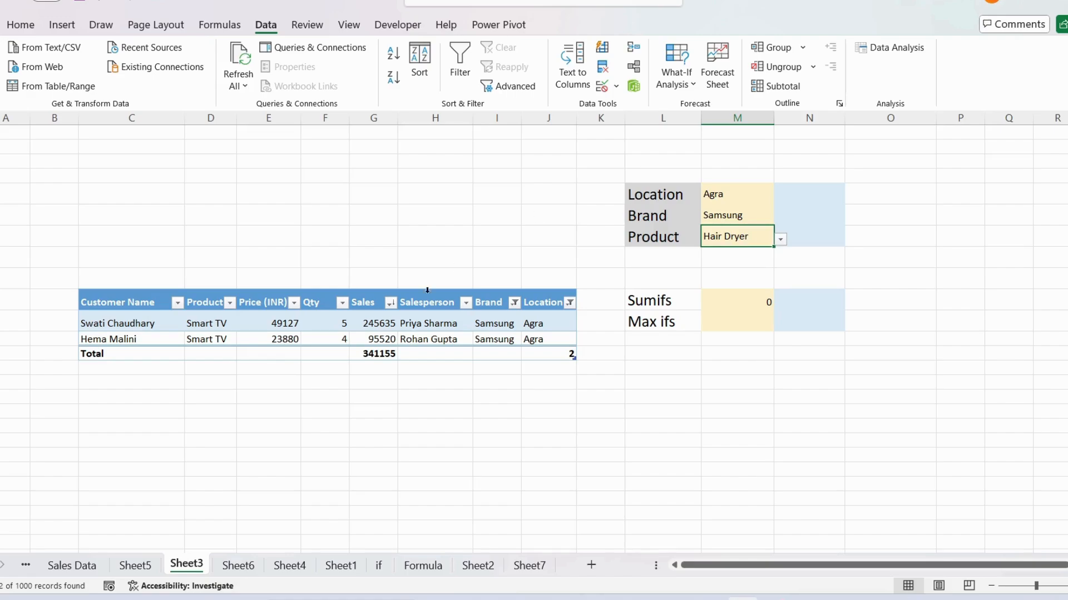
click(765, 305)
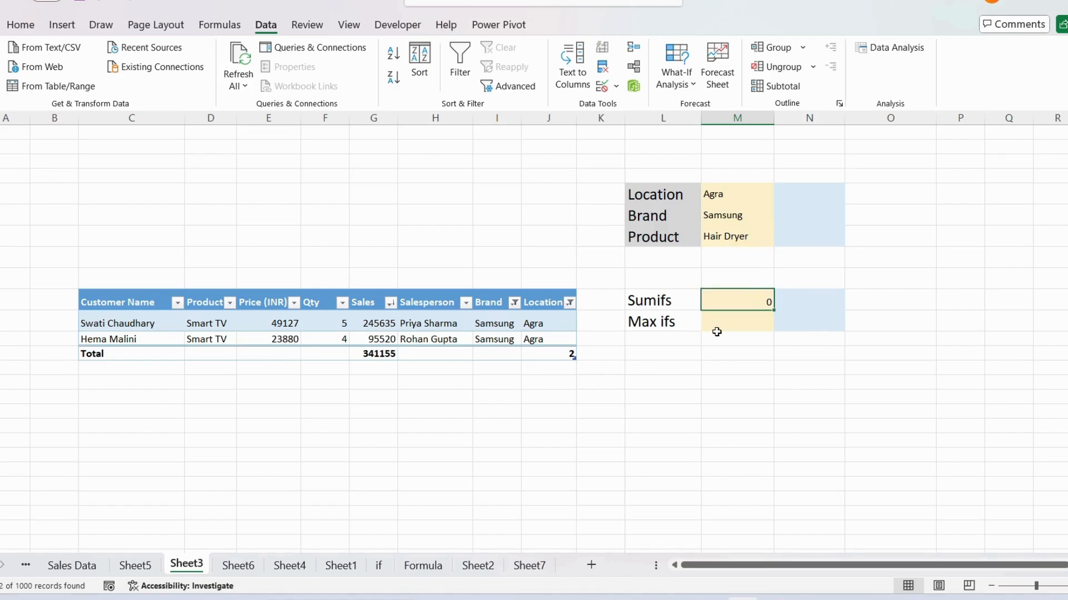
click(646, 328)
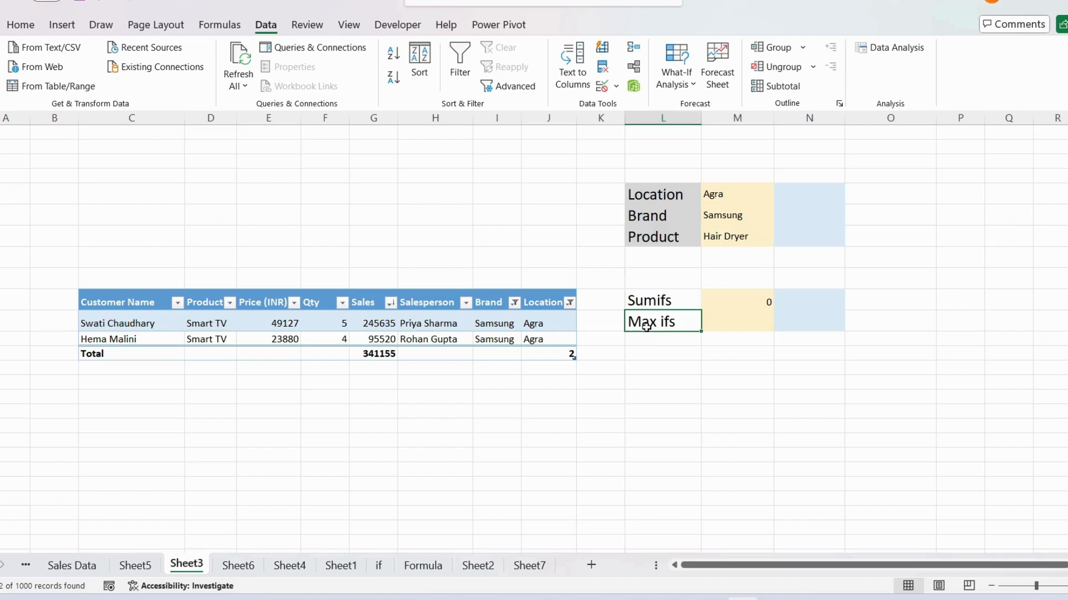
key(Delete)
Step: Examine the SUMIFS formula in the column M result cell and the empty column N criteria and result cells
click(831, 301)
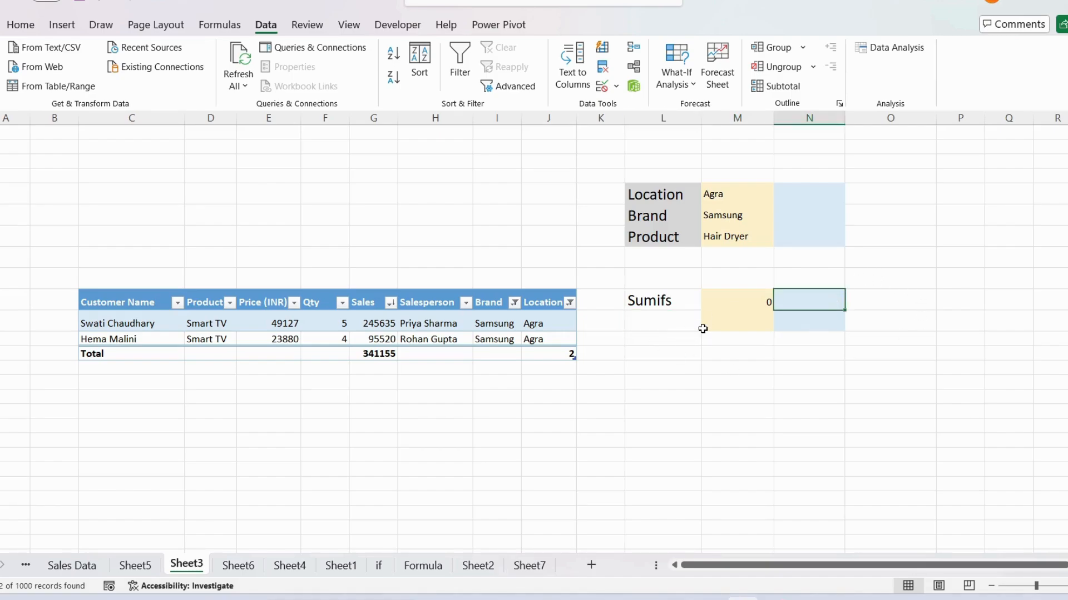
click(732, 295)
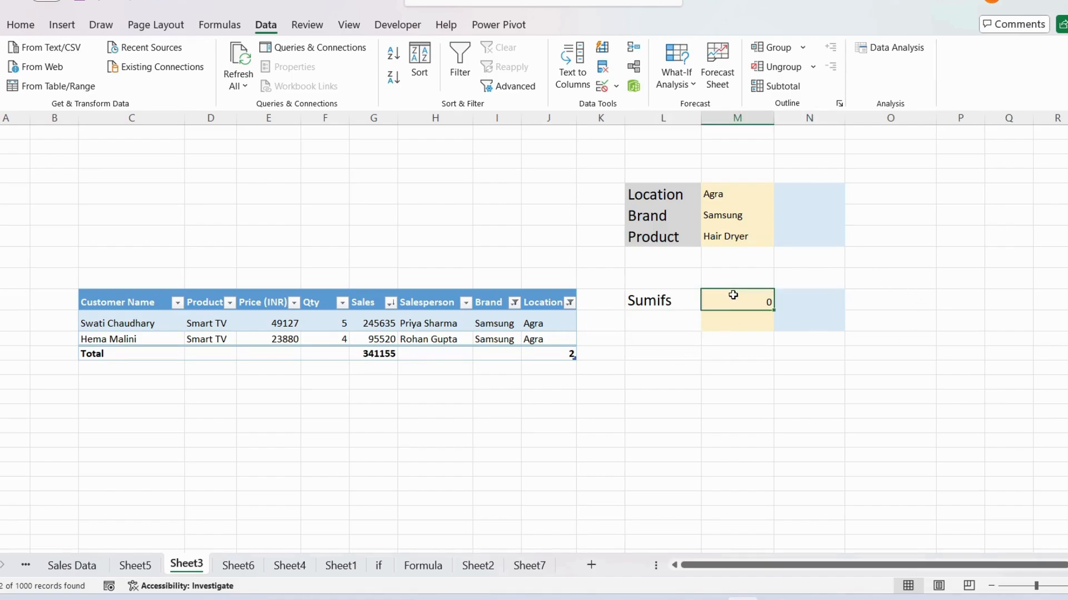
click(808, 190)
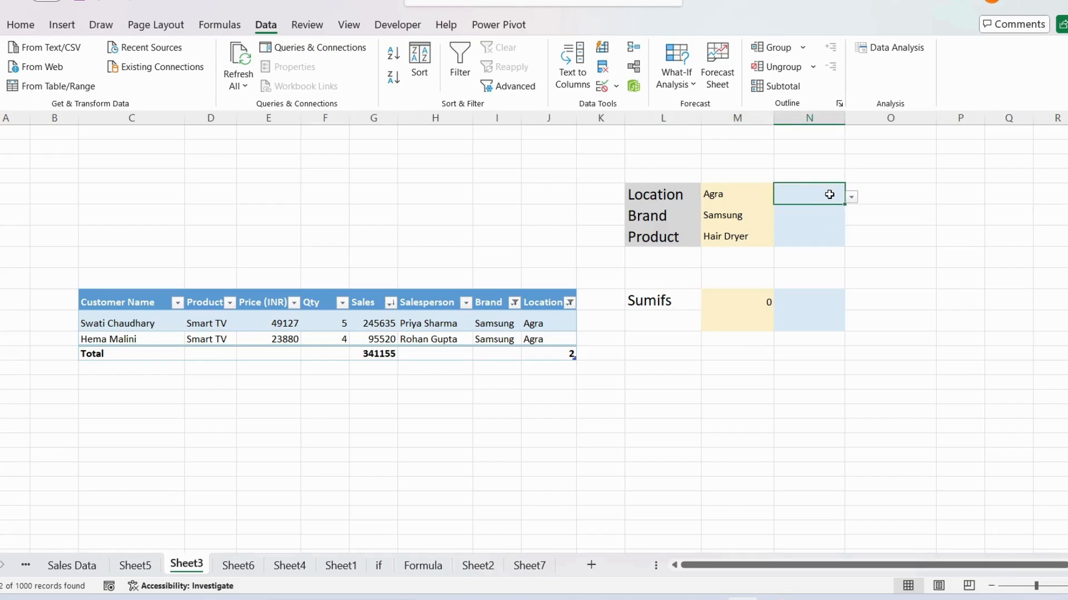
click(965, 230)
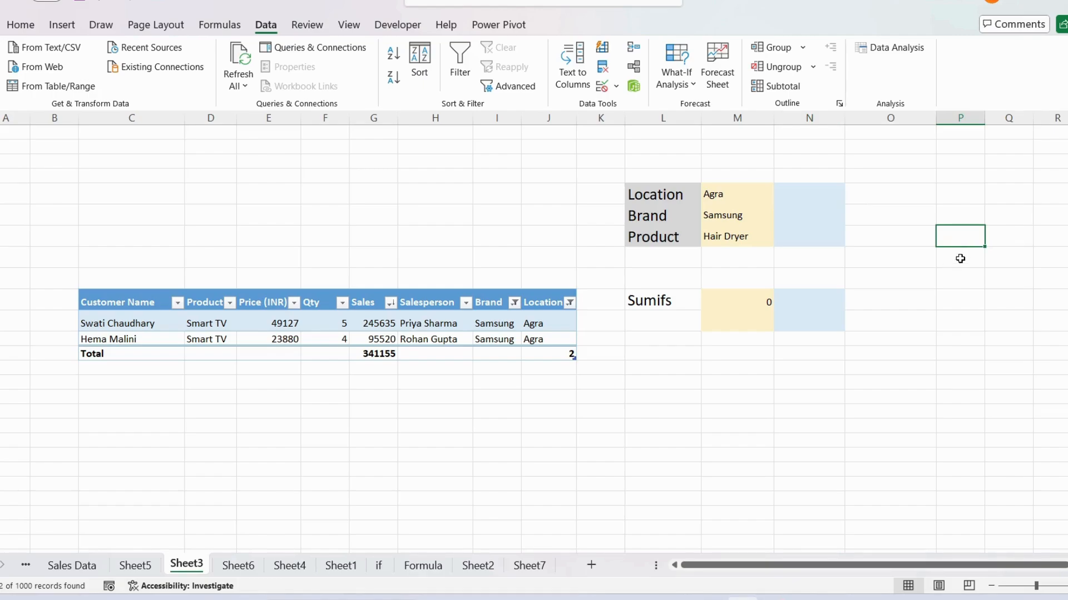
click(811, 300)
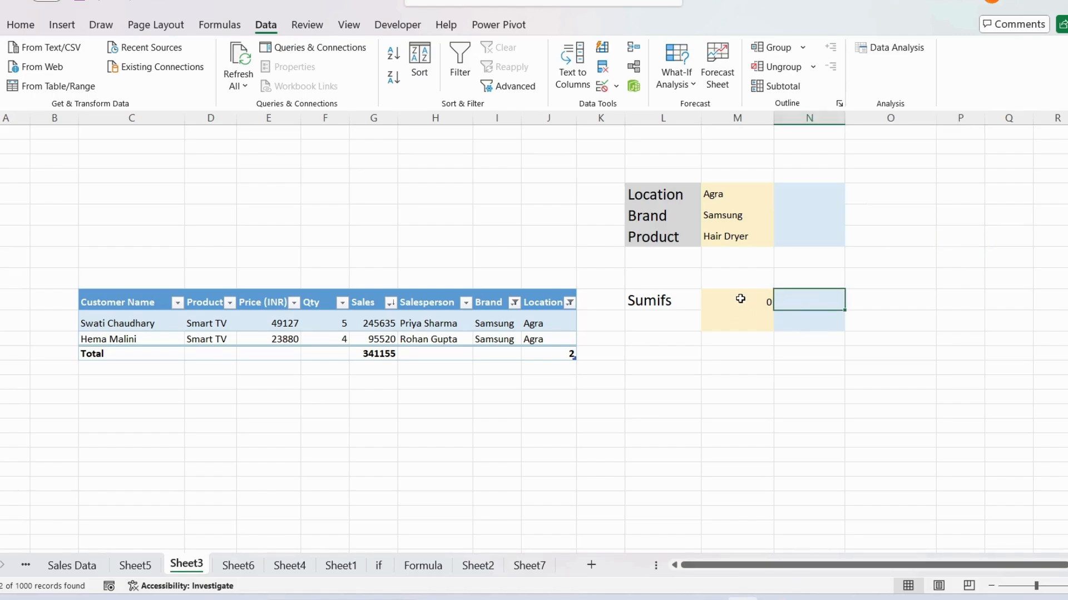
click(739, 299)
double_click(738, 299)
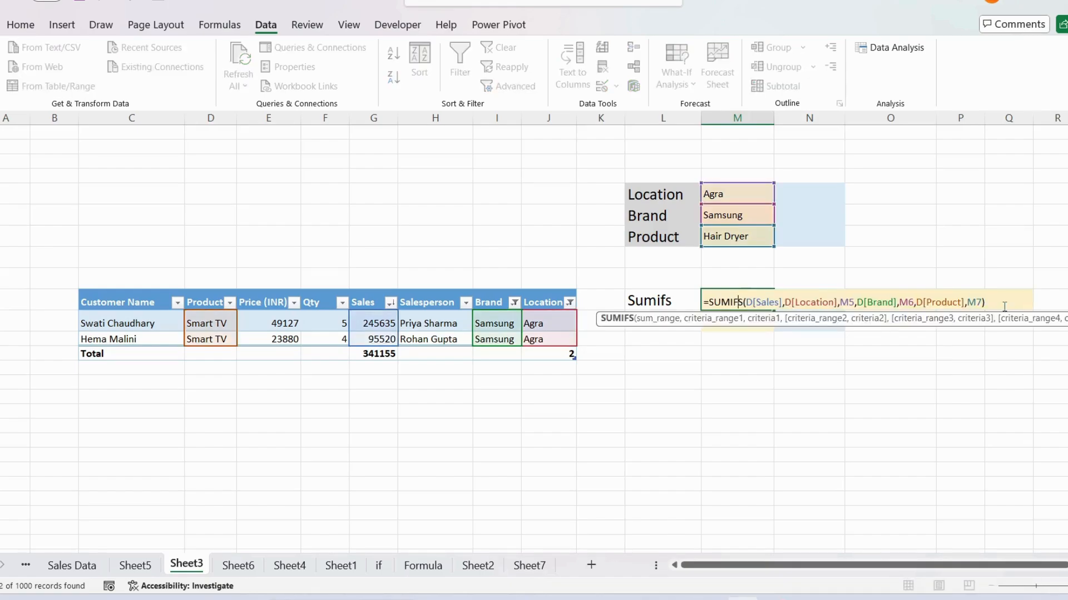
click(960, 245)
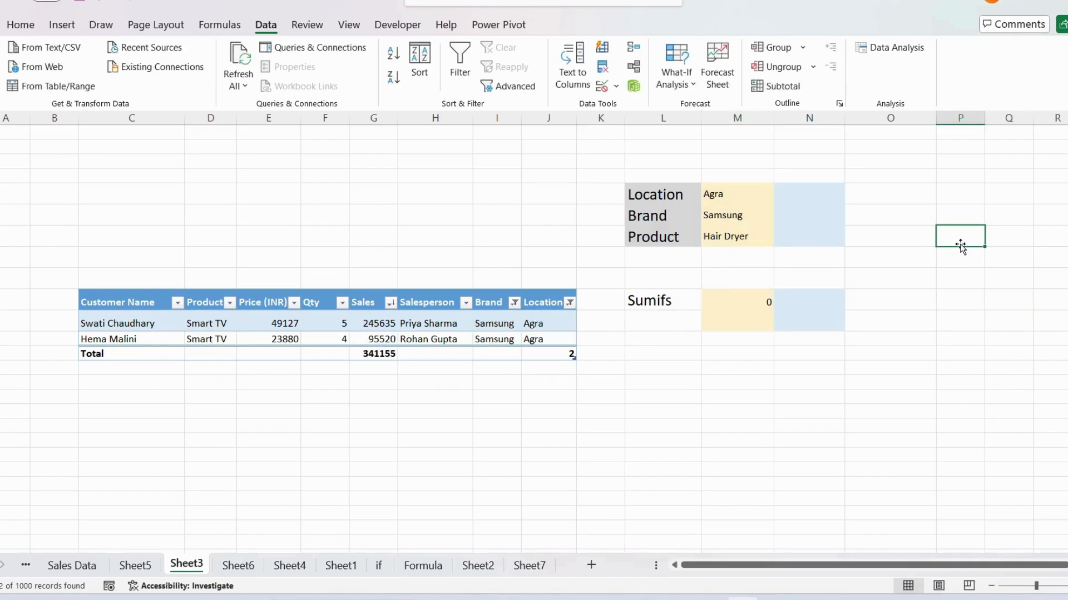
Step: Set the column M Product criteria cell to Smart TV and compare the Sumifs result with the filtered table total
click(727, 243)
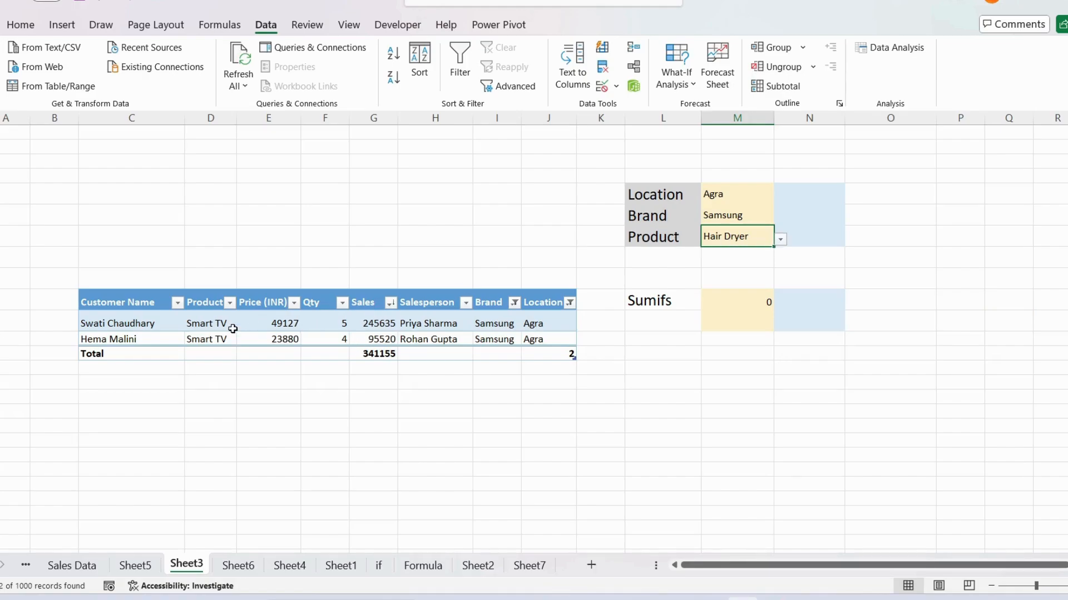
click(780, 240)
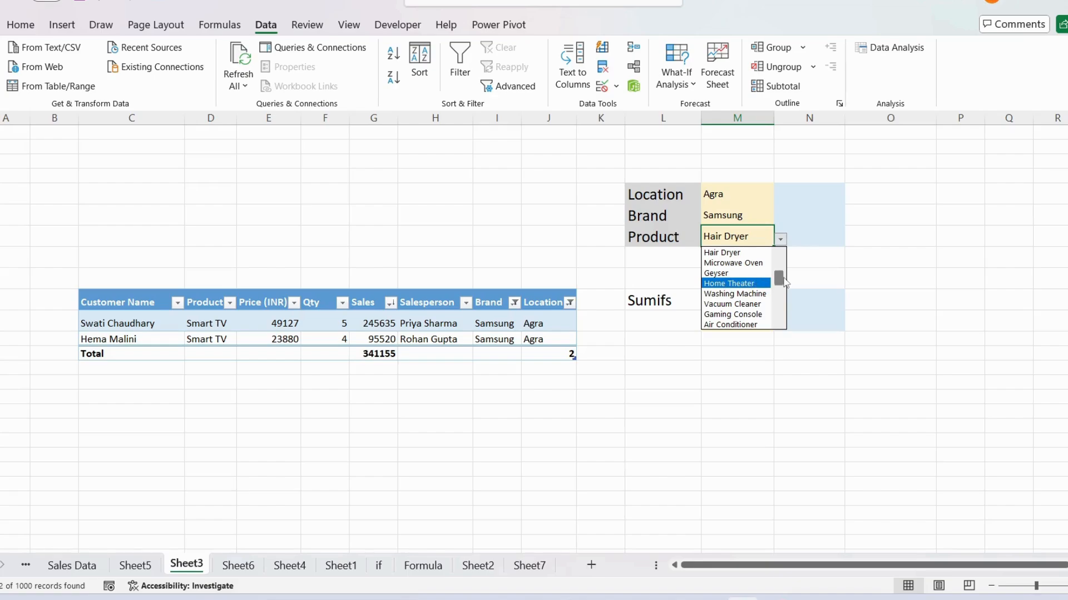
scroll(781, 281, up, 2)
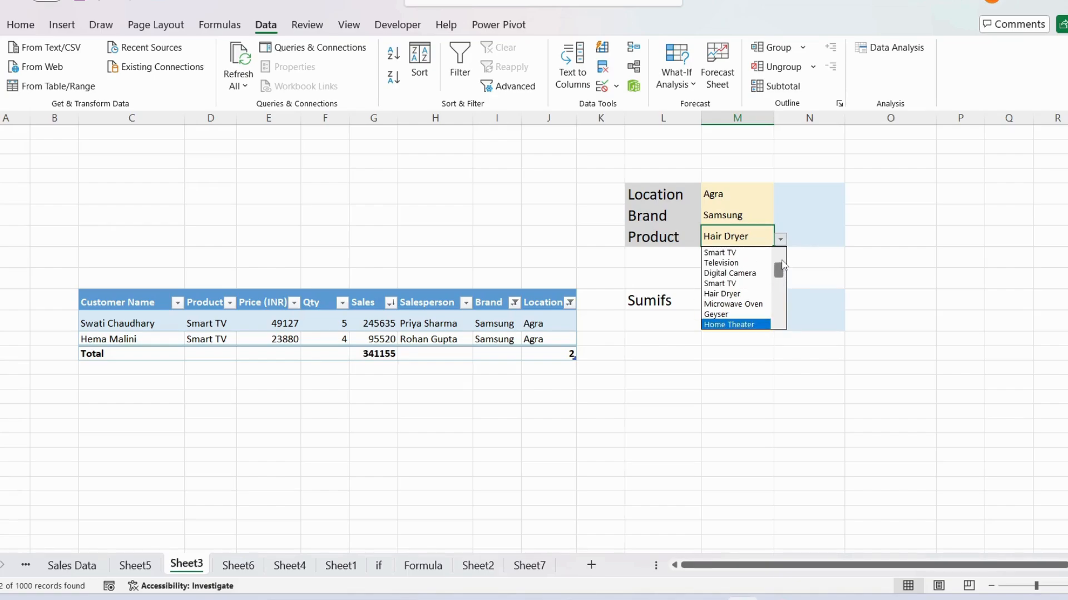
click(745, 284)
click(749, 303)
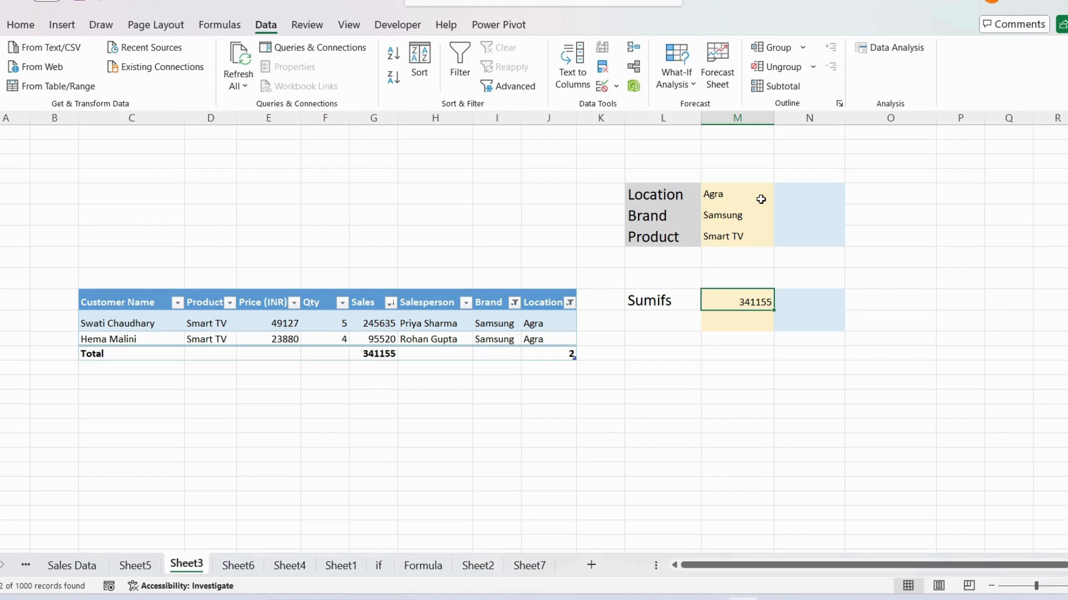
click(801, 193)
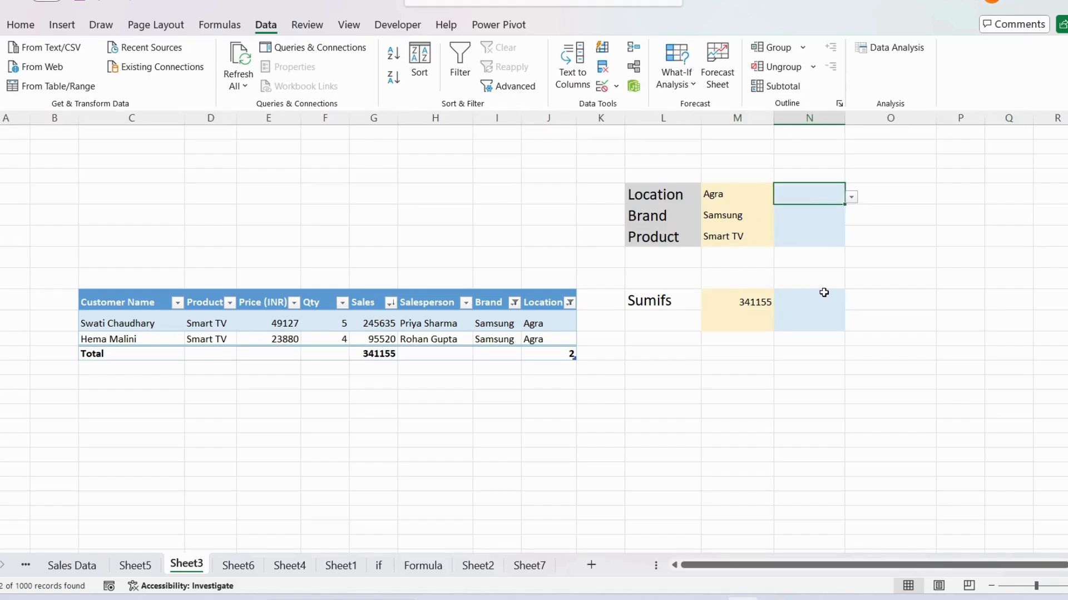
click(823, 292)
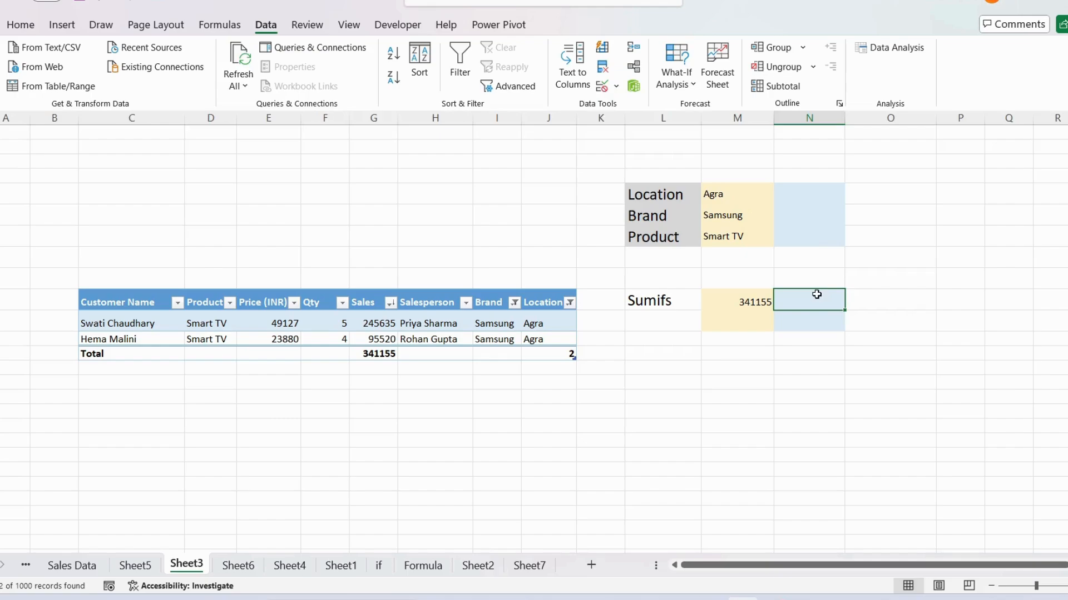
text(=su)
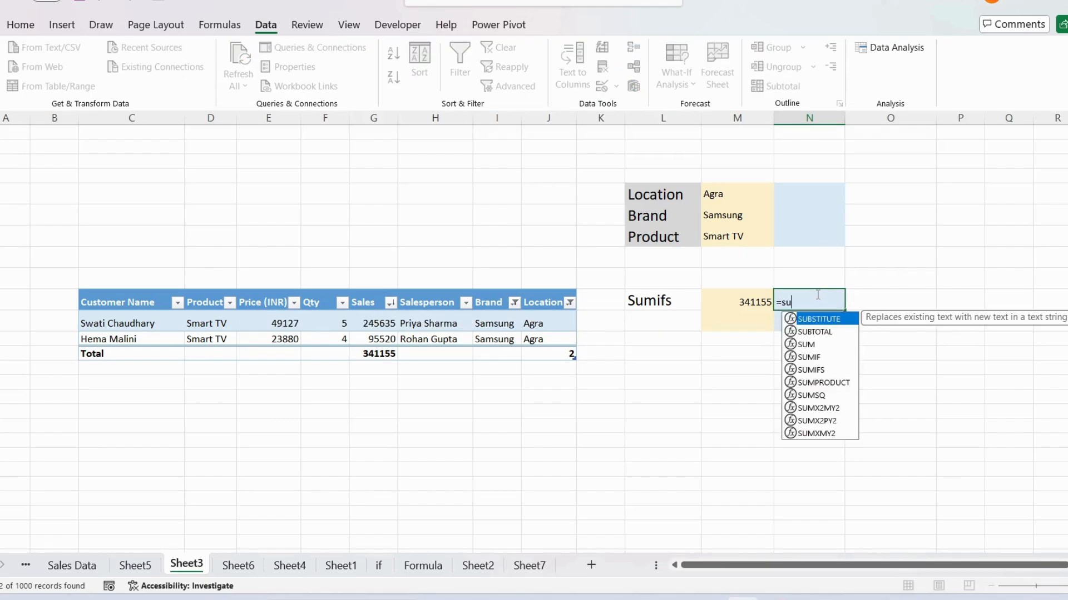
text(mif)
key(BackSpace)
key(BackSpace)
key(BackSpace)
key(BackSpace)
key(BackSpace)
key(BackSpace)
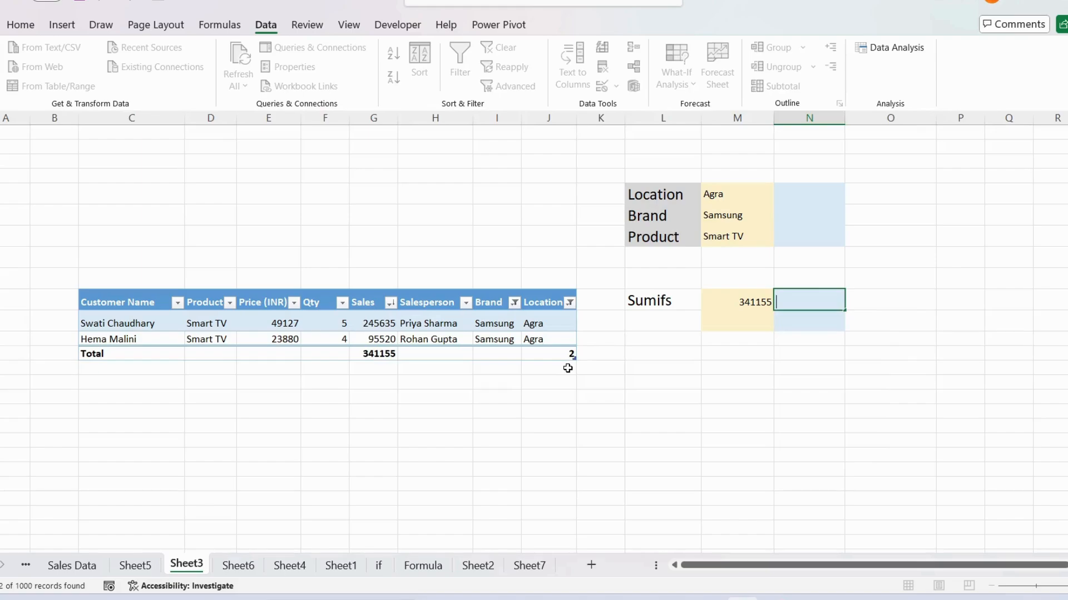
click(753, 297)
key(Escape)
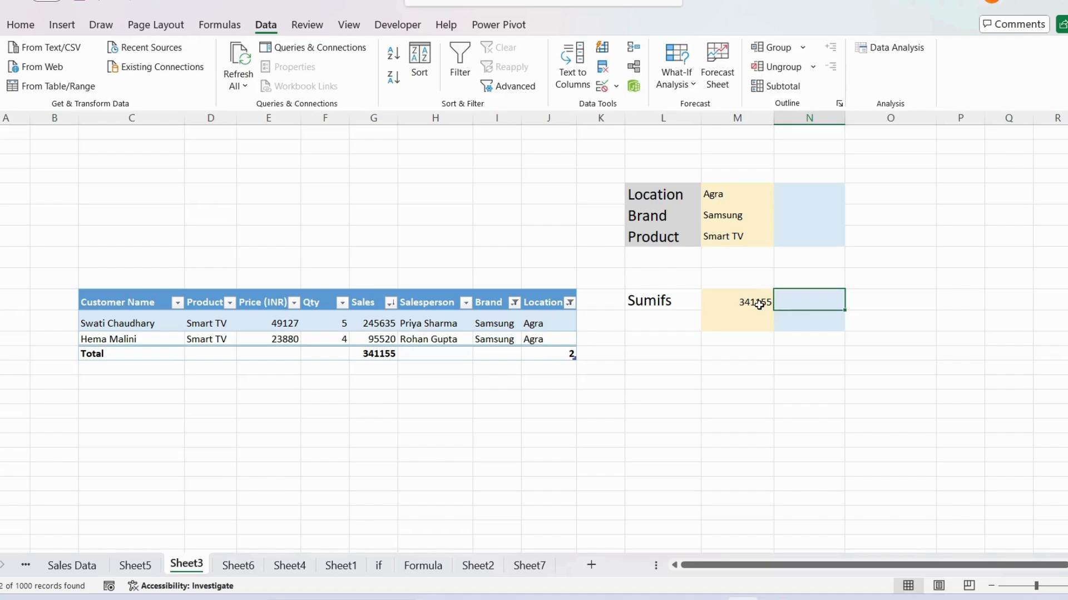
Step: Copy the SUMIFS formula text from column M into the adjacent column N result cell, starting it with an equals sign
double_click(754, 297)
drag(995, 297, 710, 302)
key(ctrl+c)
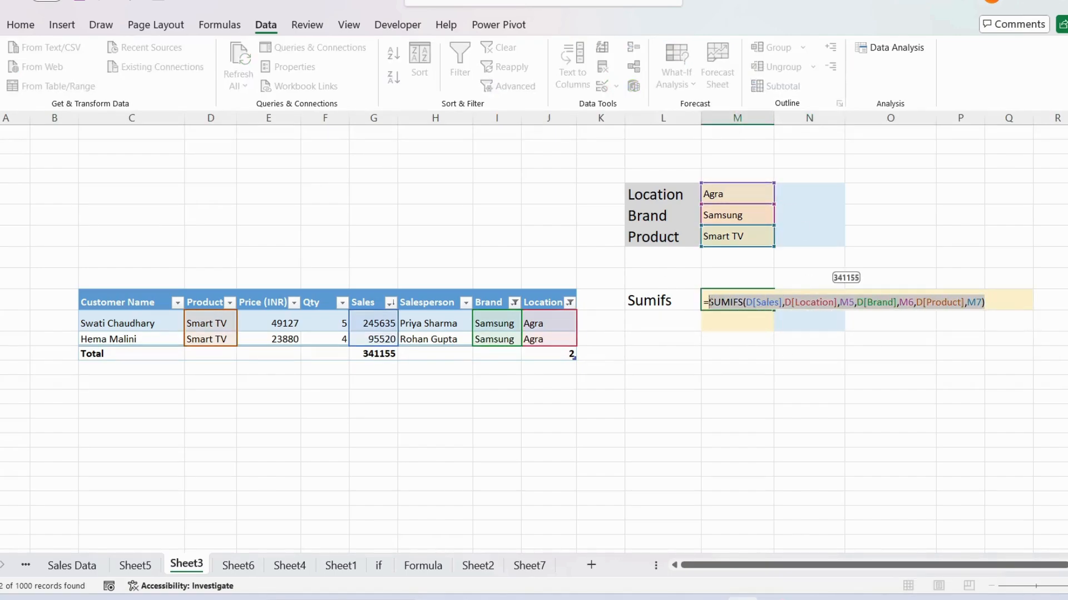
key(Escape)
click(792, 302)
double_click(792, 302)
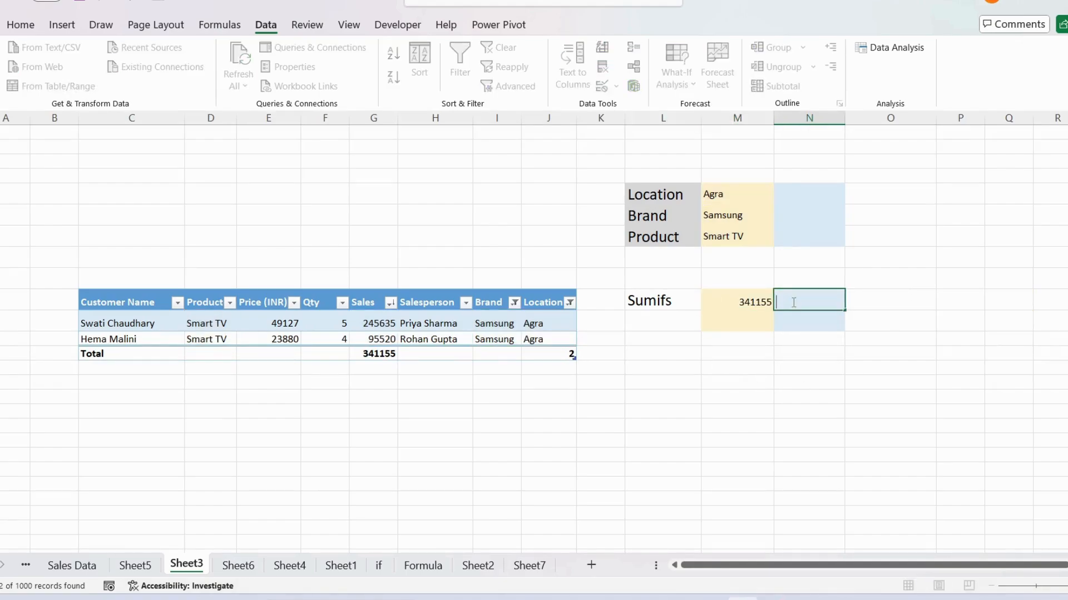
key(ctrl+v)
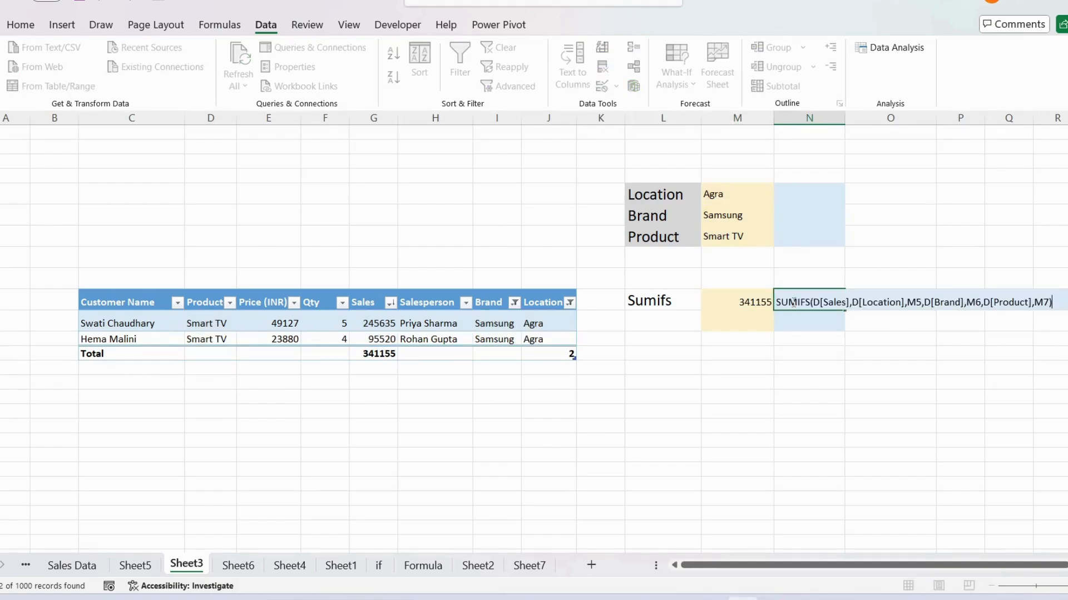
text(=)
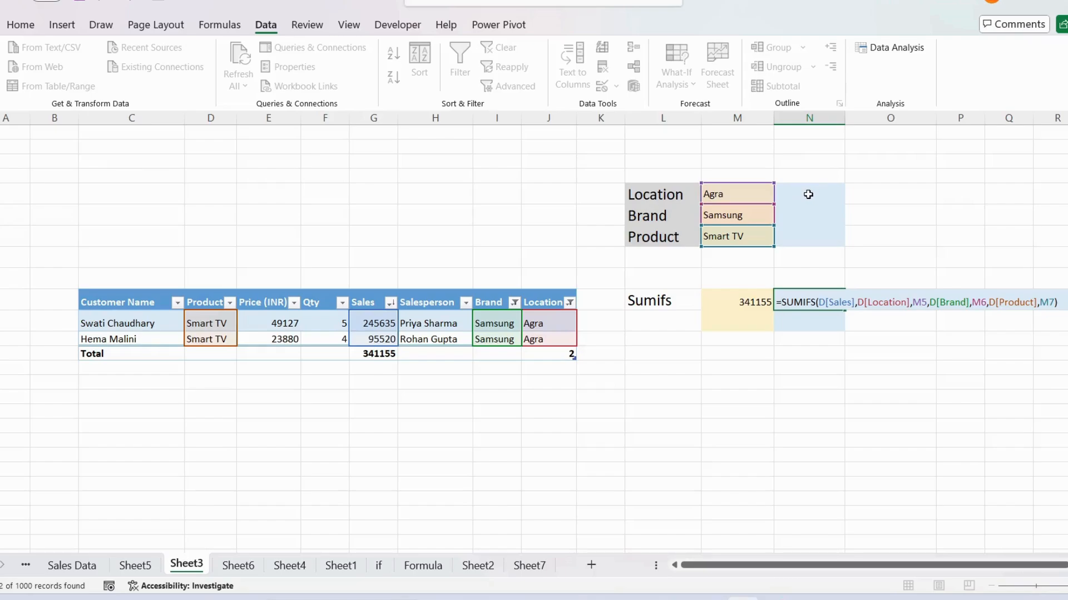
Step: Change the criteria references in the column N SUMIFS formula to N5, N6 and N7, and enter the formula
click(920, 302)
key(BackSpace)
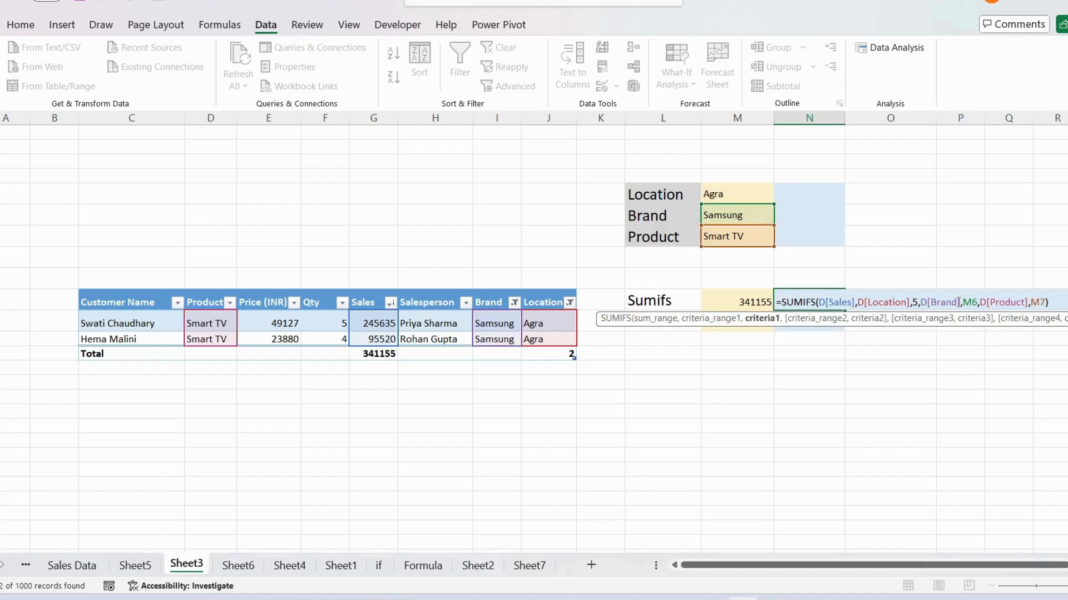
text(N)
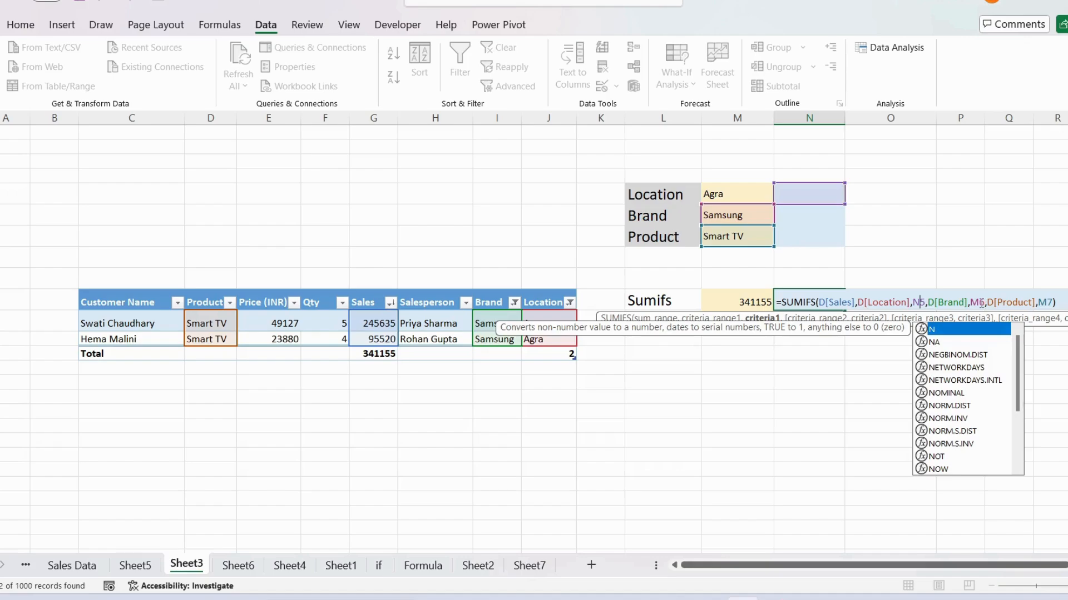
click(980, 303)
key(BackSpace)
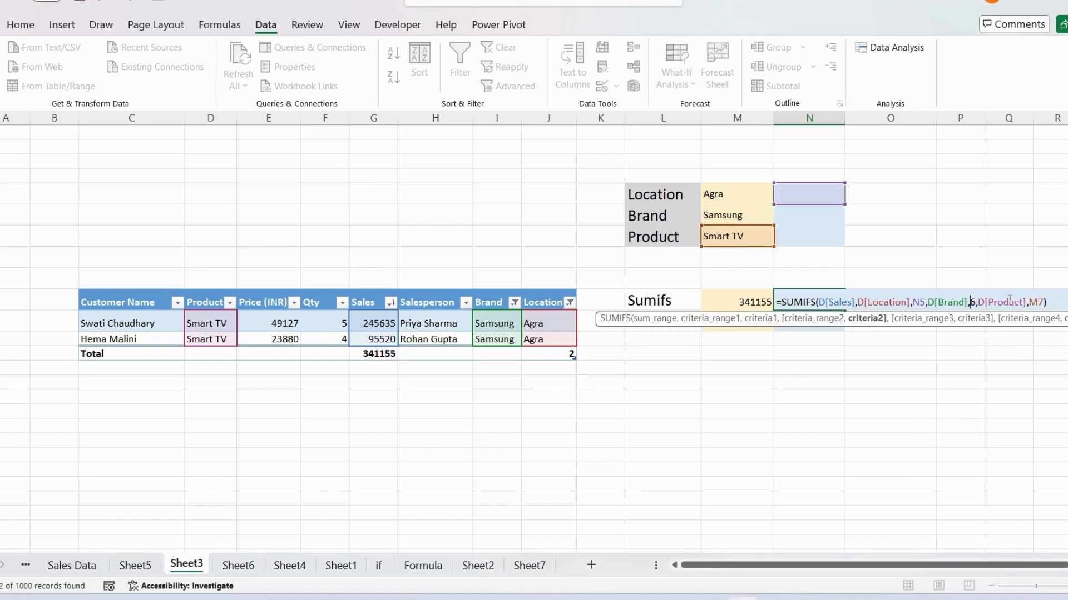
text(N)
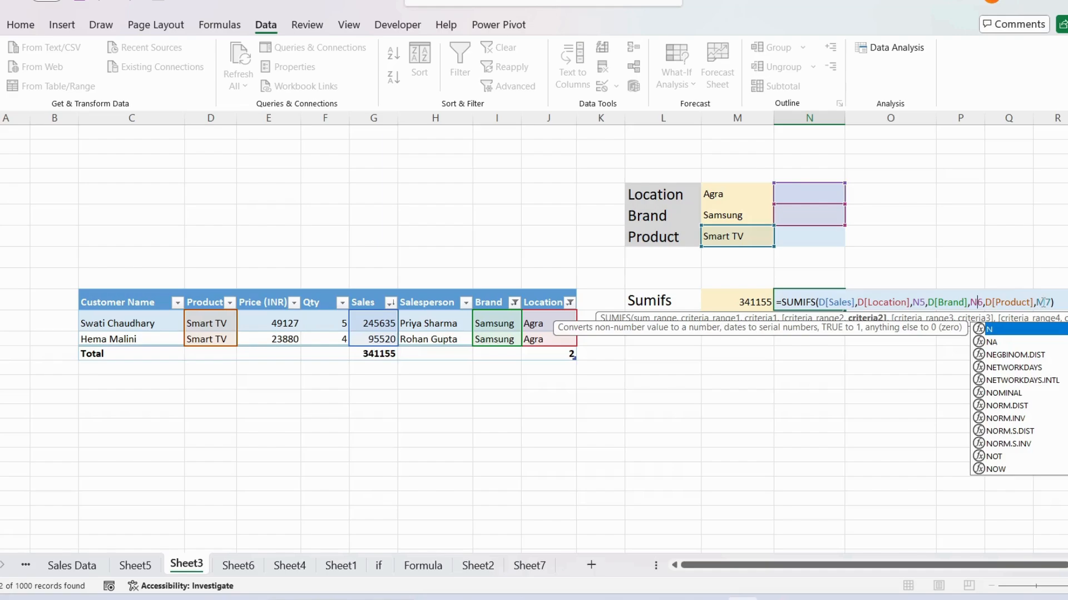
click(1042, 302)
key(BackSpace)
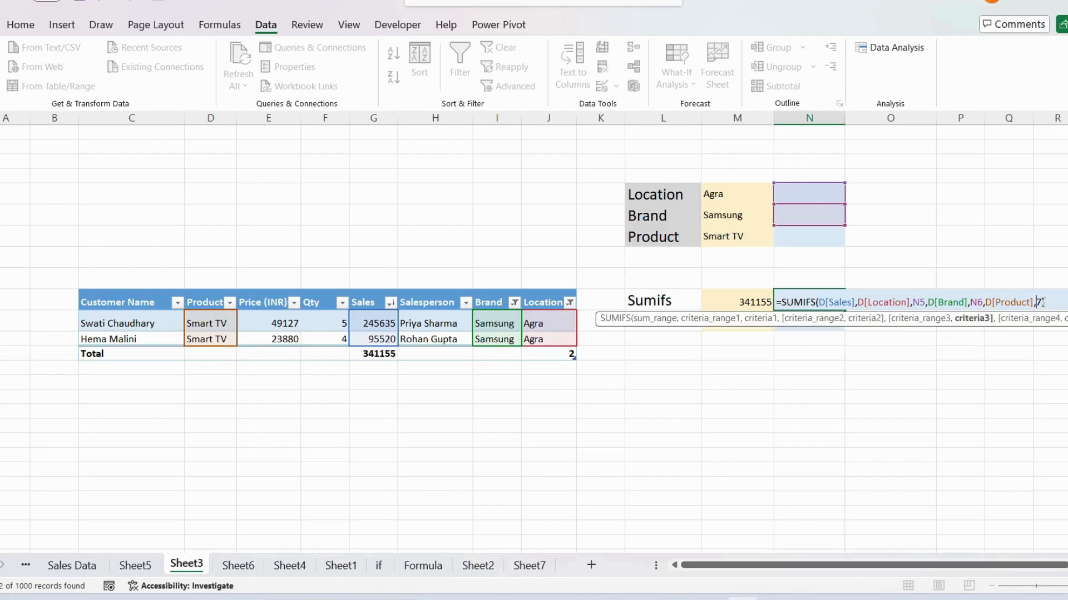
text(N)
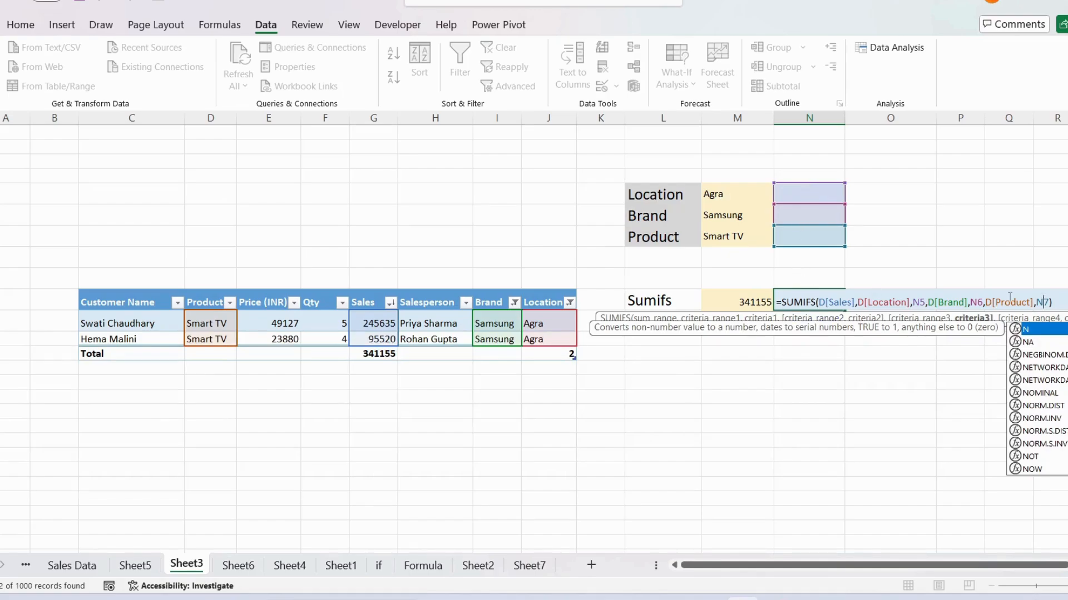
click(1062, 302)
key(Return)
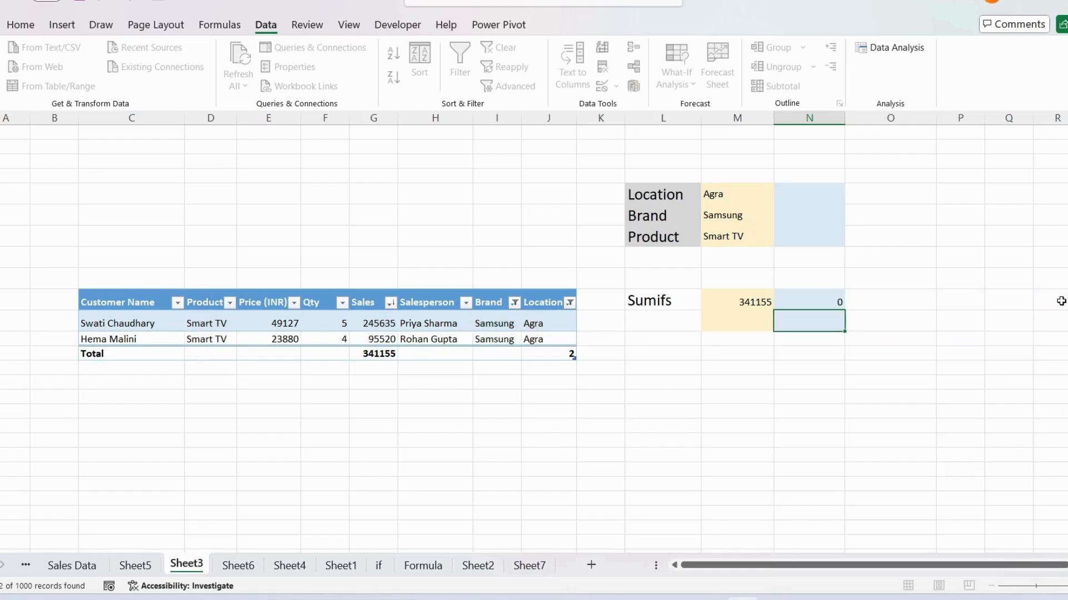
key(Up)
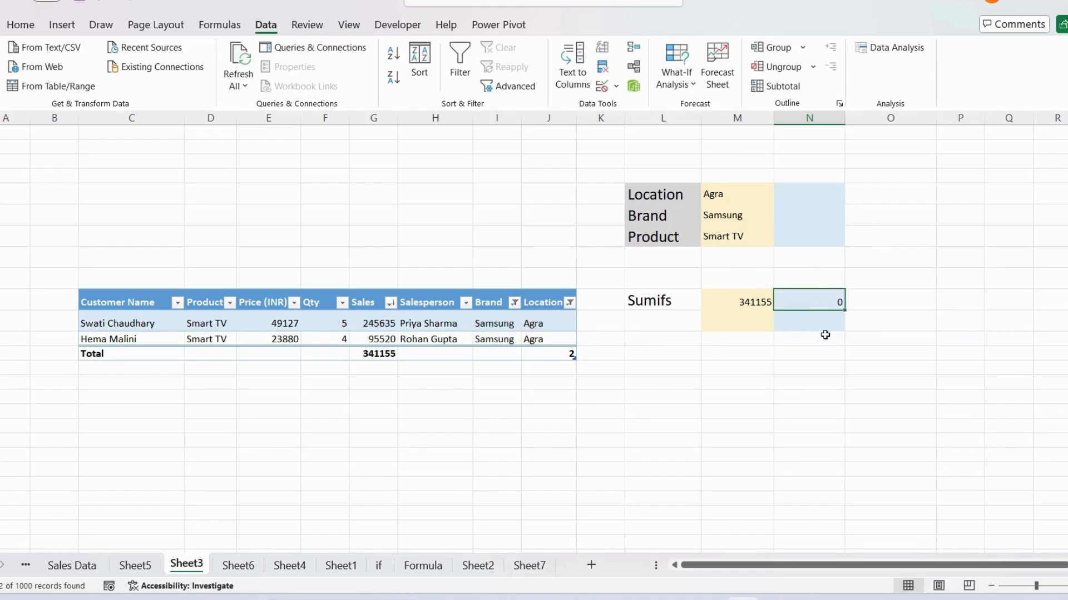
Step: Set the column N Location criteria cell to Agra and its Brand criteria cell to Samsung
click(825, 189)
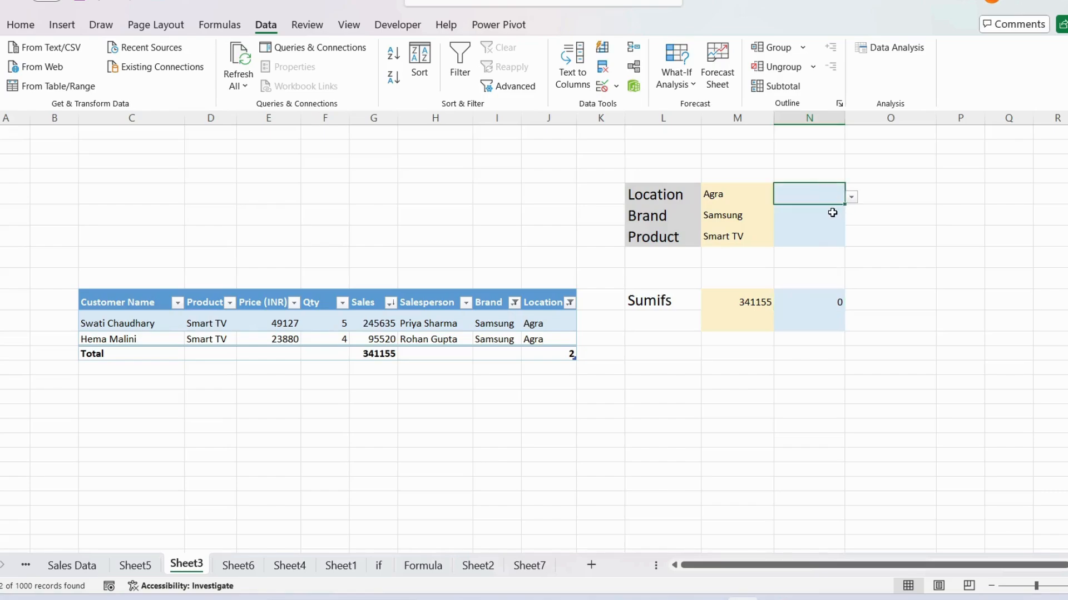
click(833, 213)
click(836, 238)
click(831, 187)
click(851, 198)
click(801, 207)
click(830, 211)
click(851, 218)
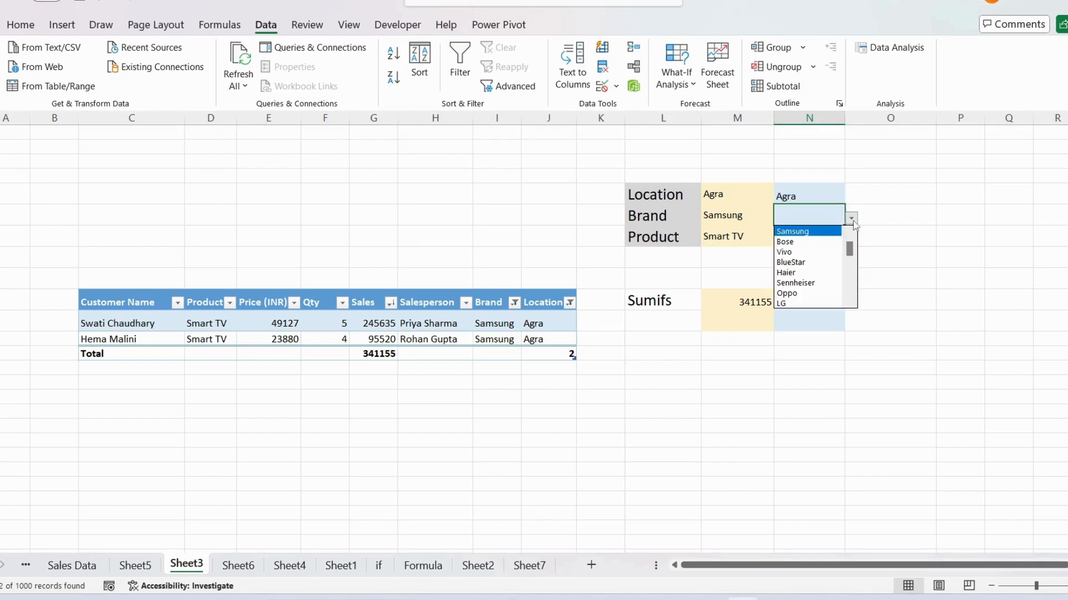
click(809, 231)
Step: Set the column N Product criteria cell to Smart TV and check the Sumifs result in that column
click(801, 236)
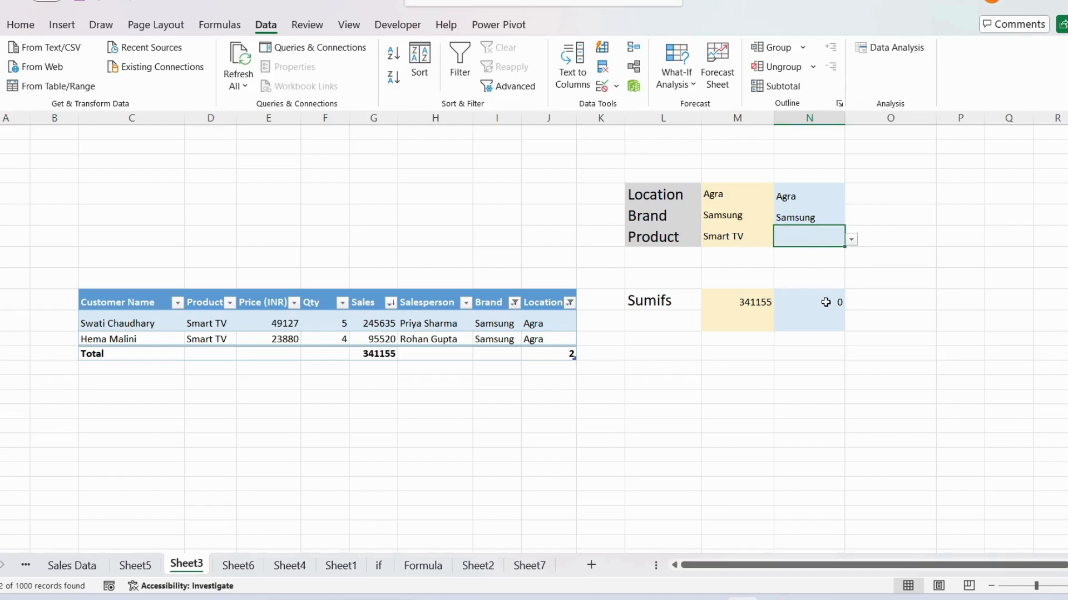
click(827, 298)
click(824, 236)
click(851, 239)
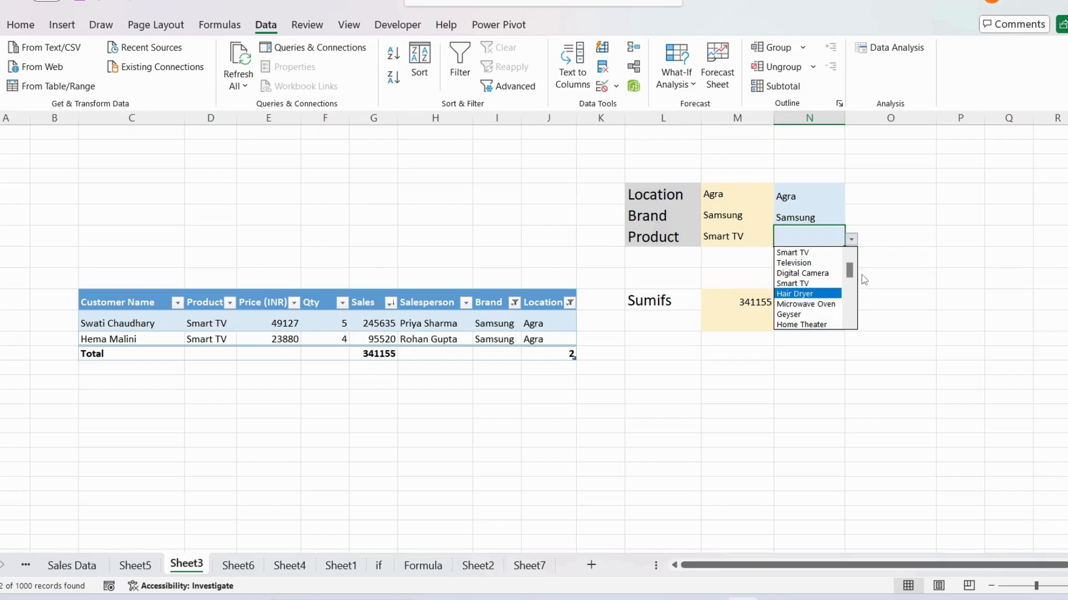
click(832, 284)
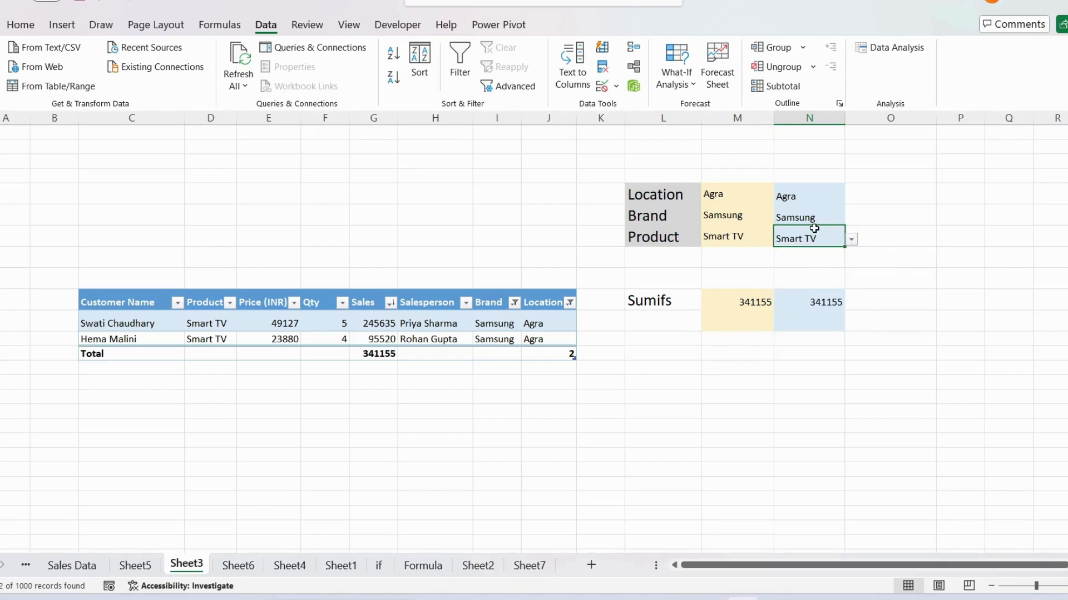
click(817, 300)
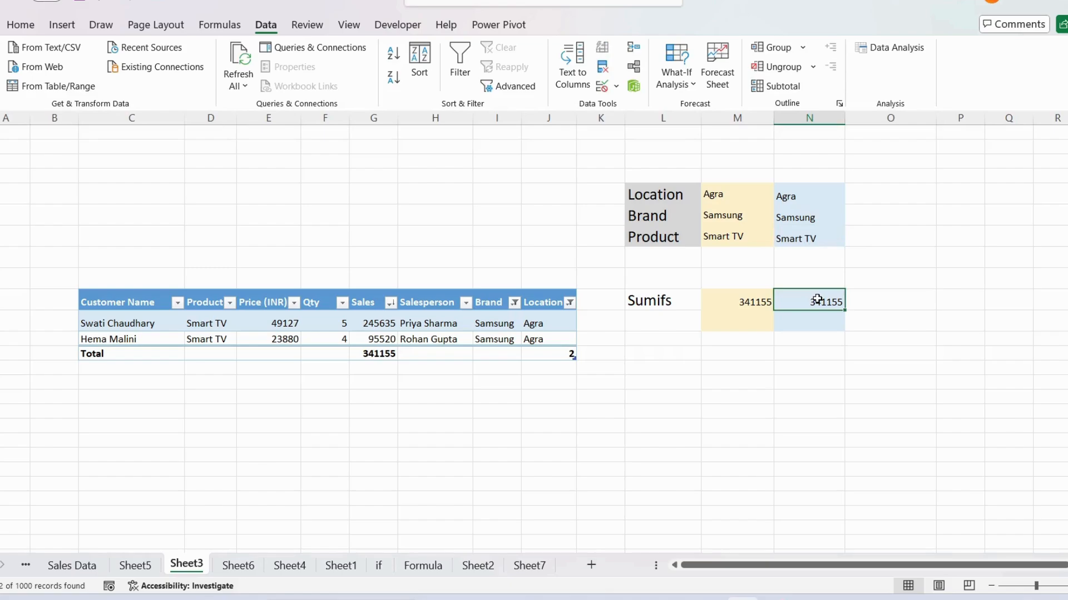
Step: Compare the Location, Brand and Product criteria in column M with those in column N
click(824, 198)
click(737, 196)
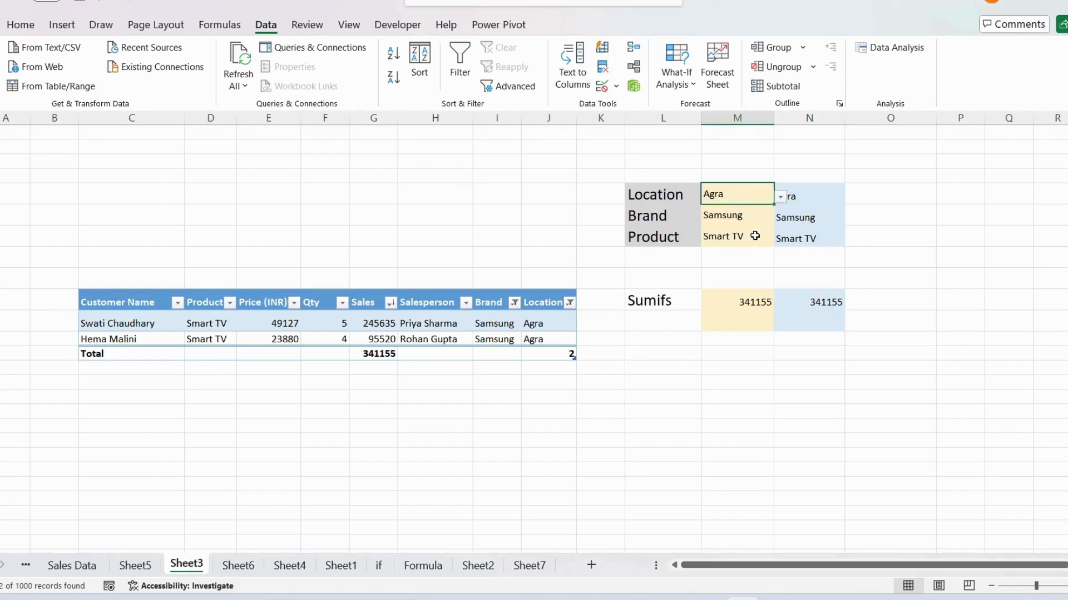
click(738, 219)
click(801, 216)
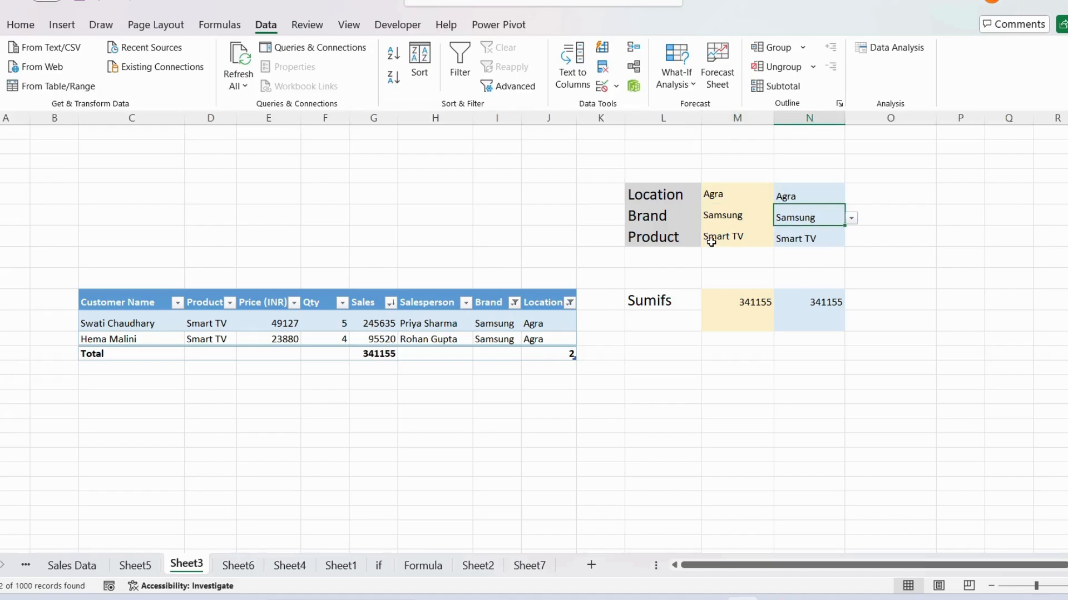
click(711, 242)
click(810, 240)
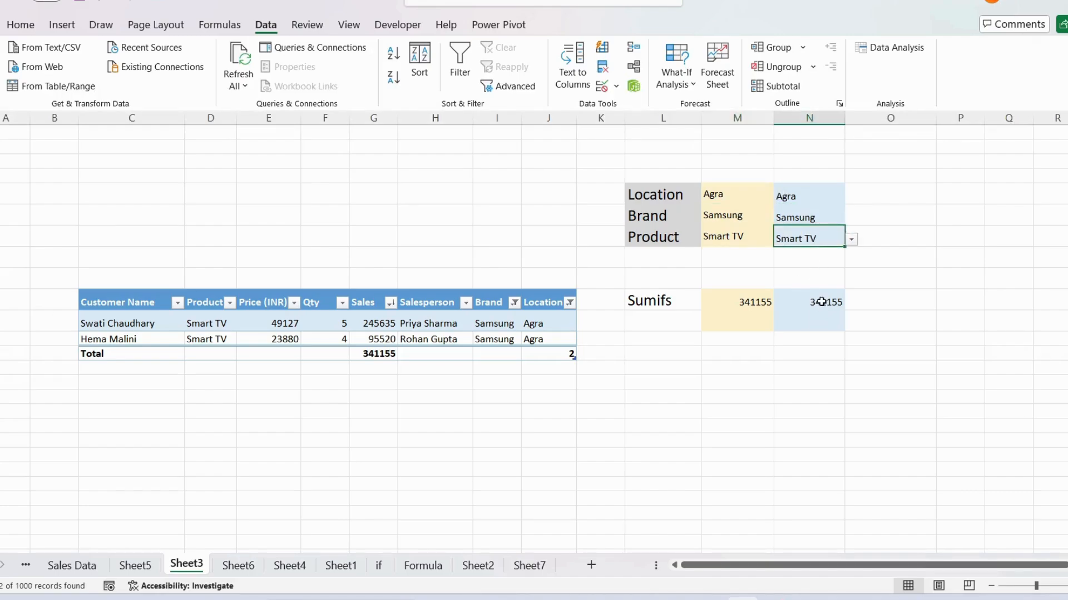
Step: Change the column N Location criteria to Pune and check its Sumifs result
click(829, 200)
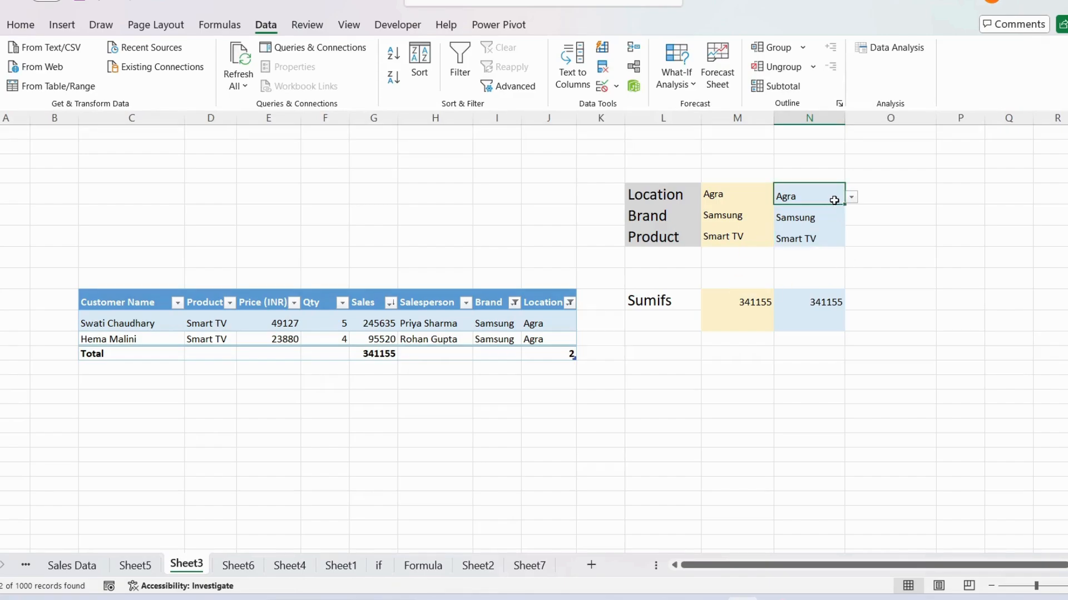
click(851, 198)
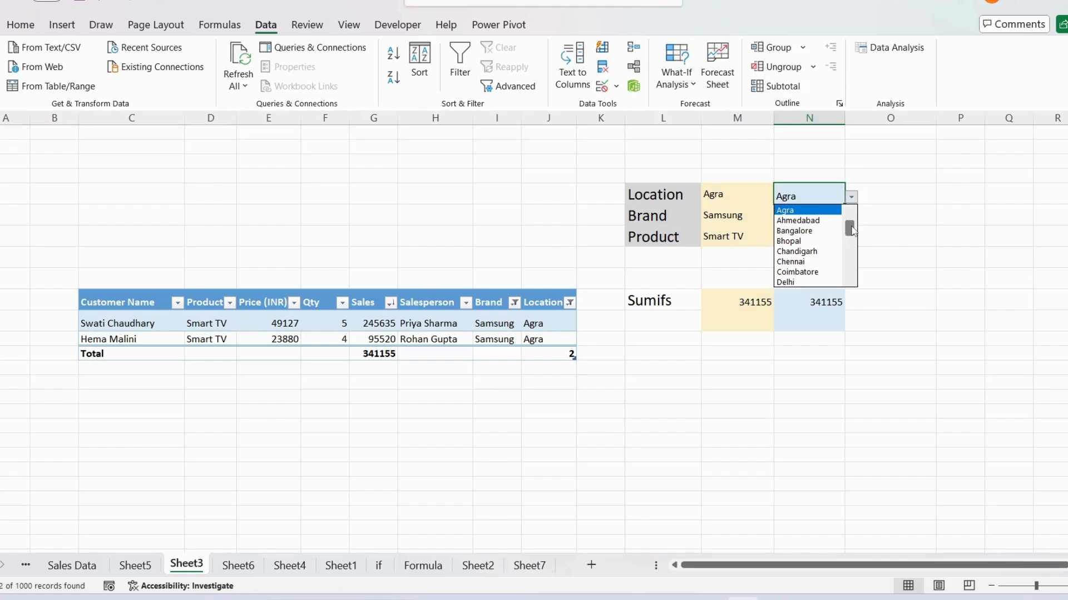
drag(853, 231, 852, 265)
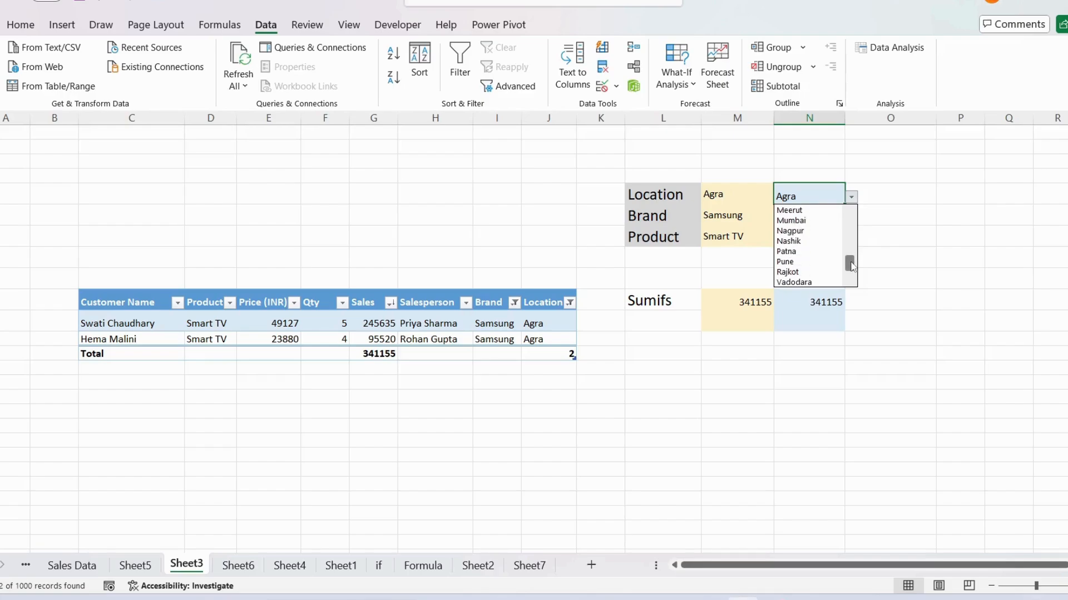
click(801, 261)
click(832, 301)
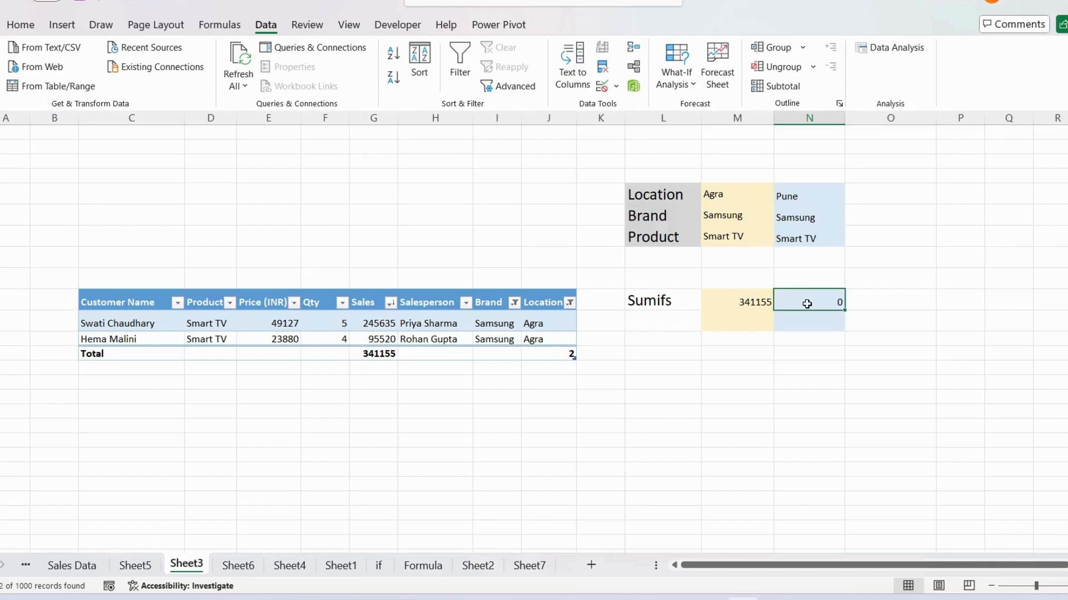
Step: Filter the sales table's Location column to show only Pune
click(569, 302)
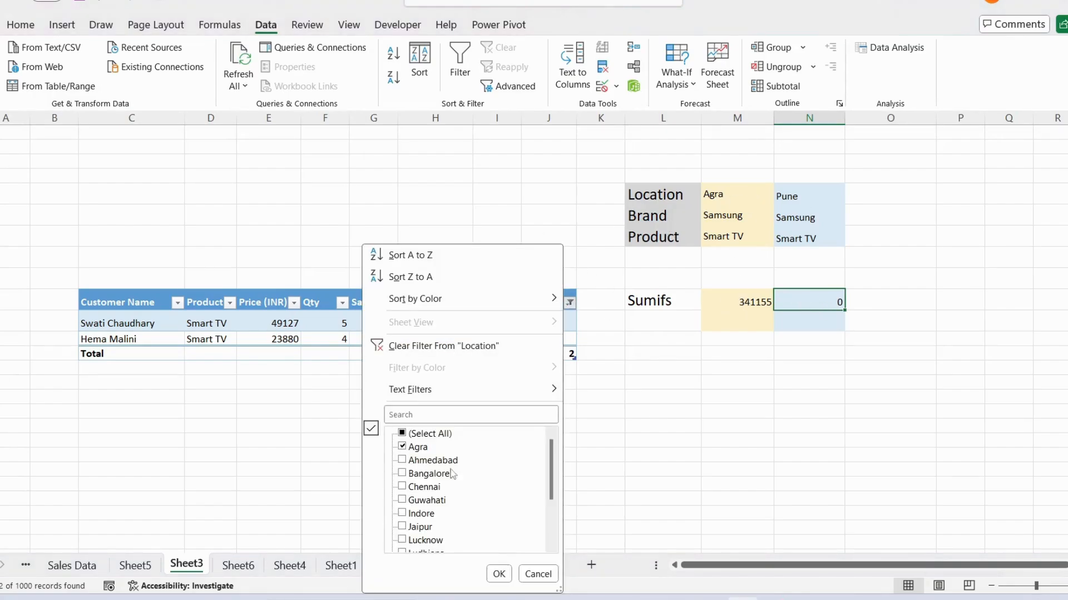
click(403, 434)
click(428, 415)
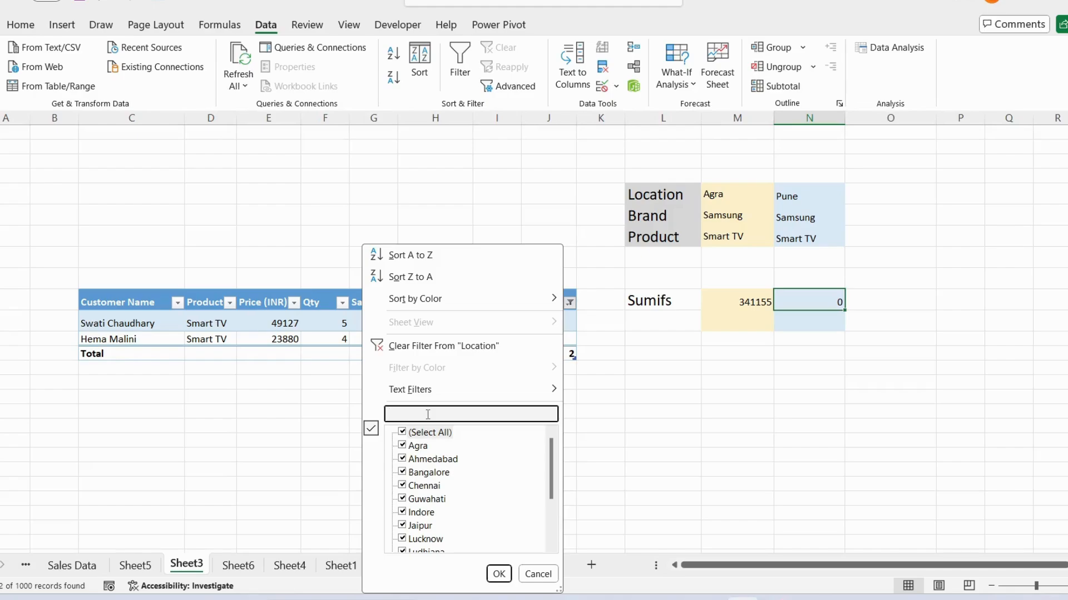
text(p)
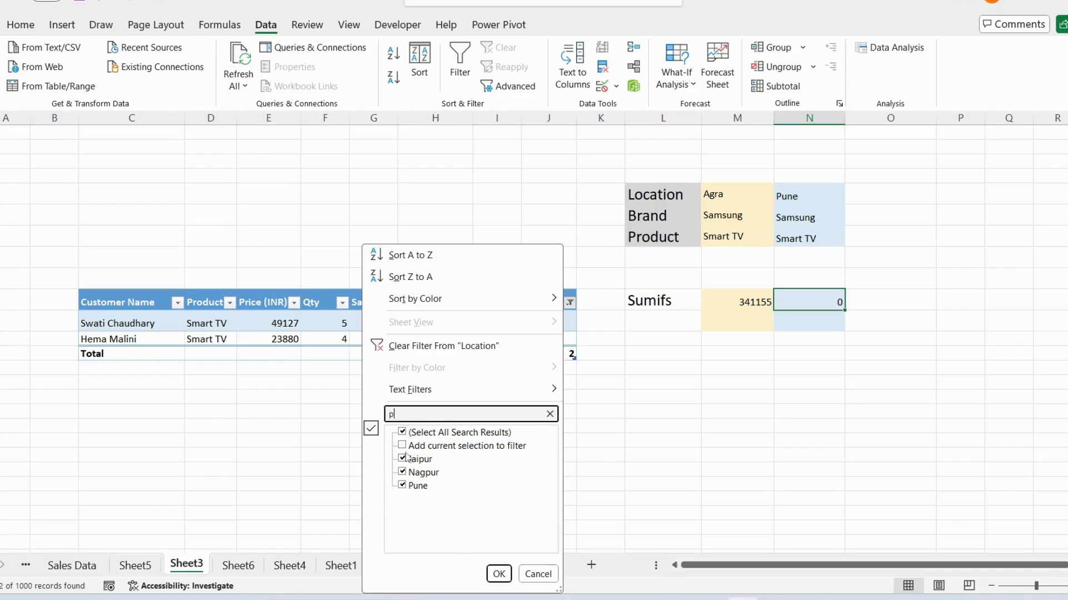
click(403, 433)
click(403, 486)
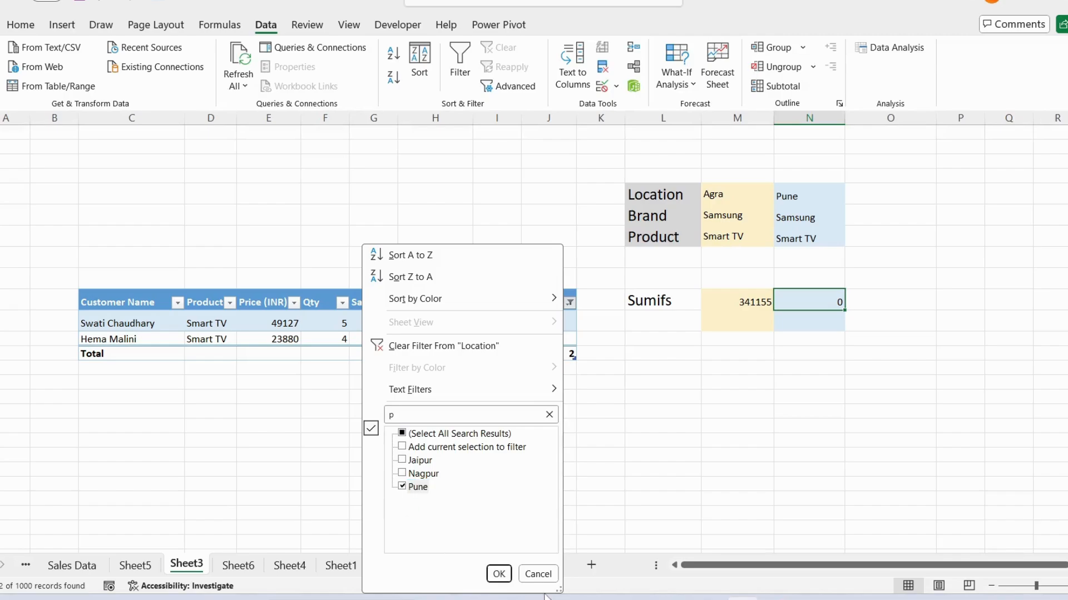
click(498, 574)
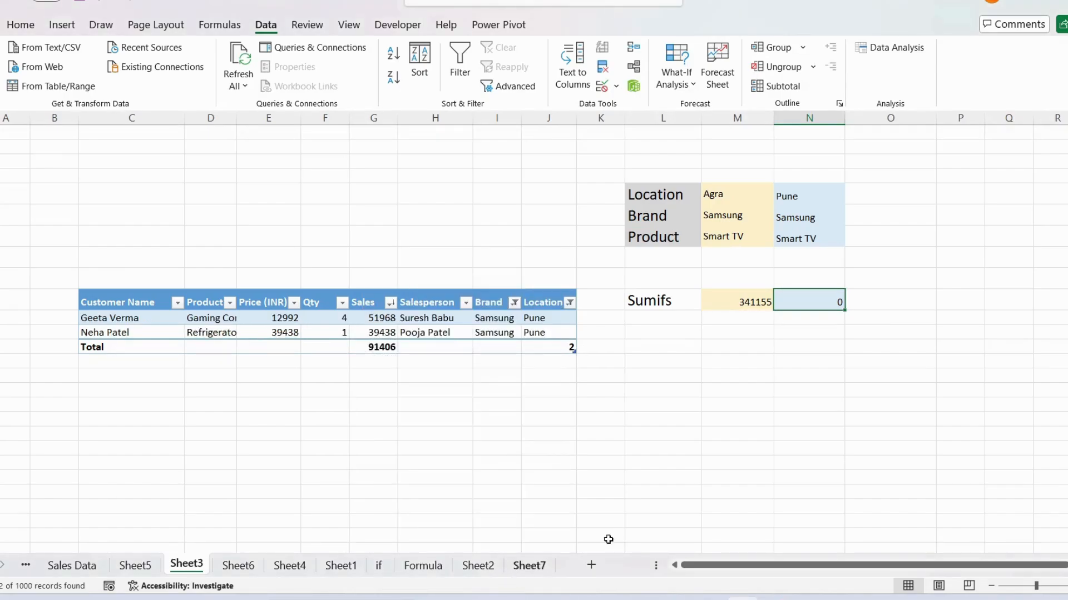
Step: Select all brands in the sales table's Brand filter and apply it
click(514, 303)
click(346, 433)
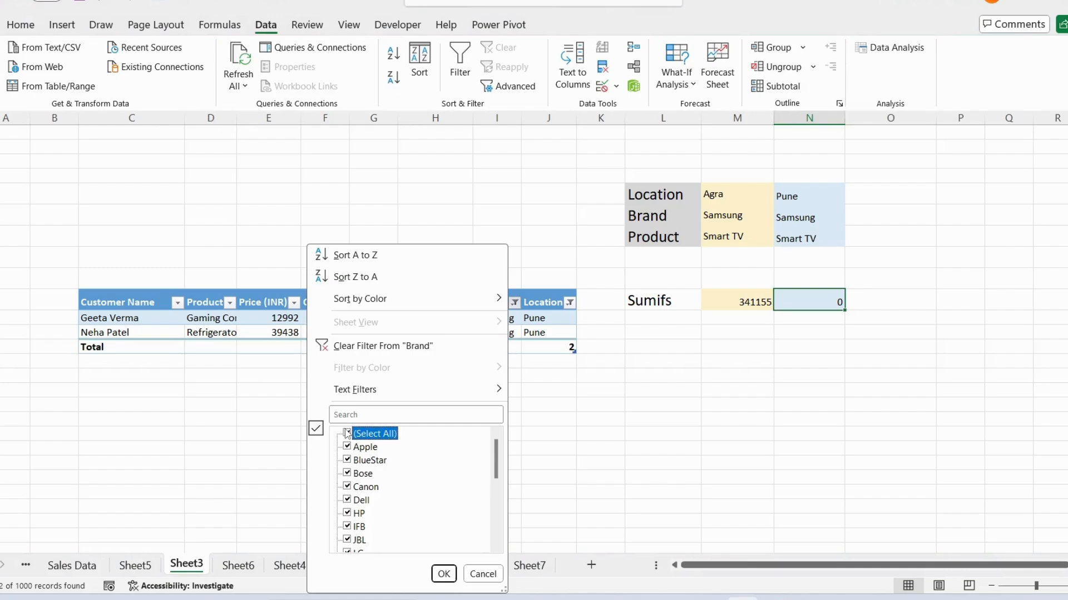
click(444, 574)
Step: Filter the sales table's Brand column to show only Samsung
click(509, 303)
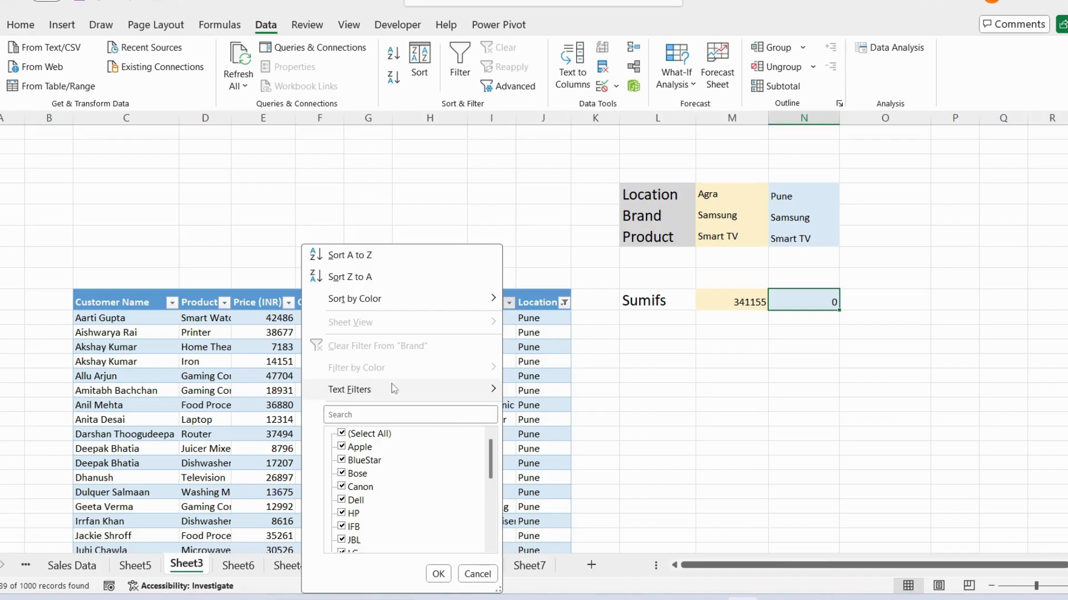
click(347, 435)
click(357, 414)
text(s)
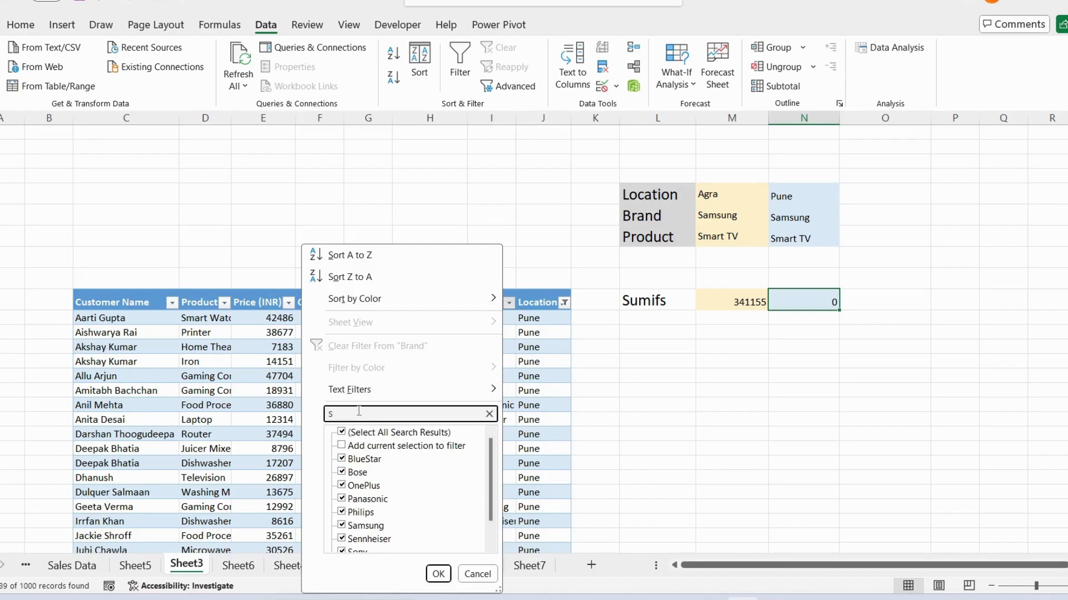
click(346, 434)
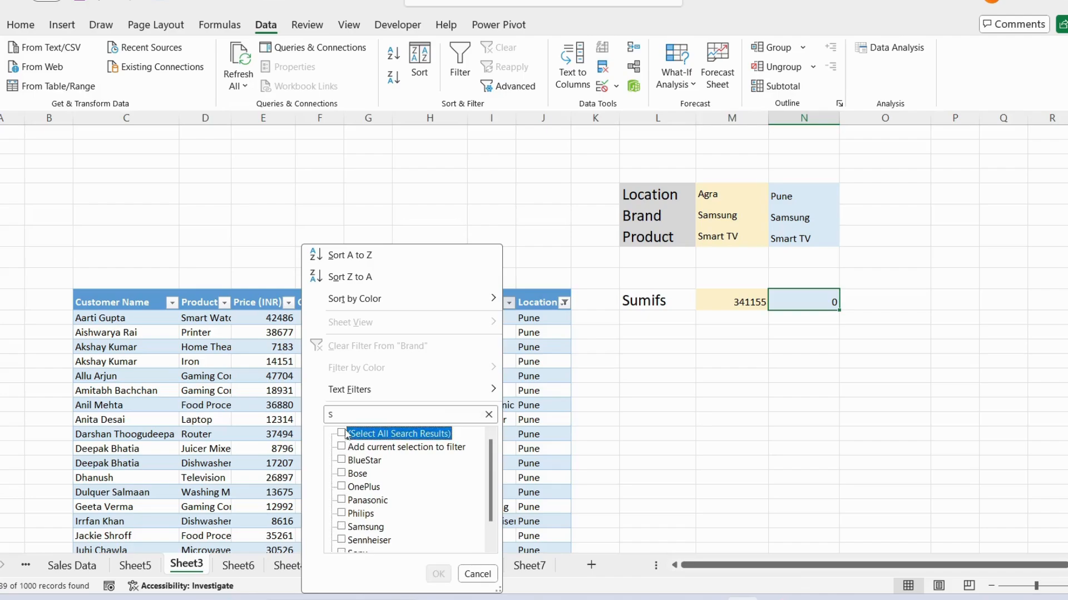
click(343, 526)
click(438, 574)
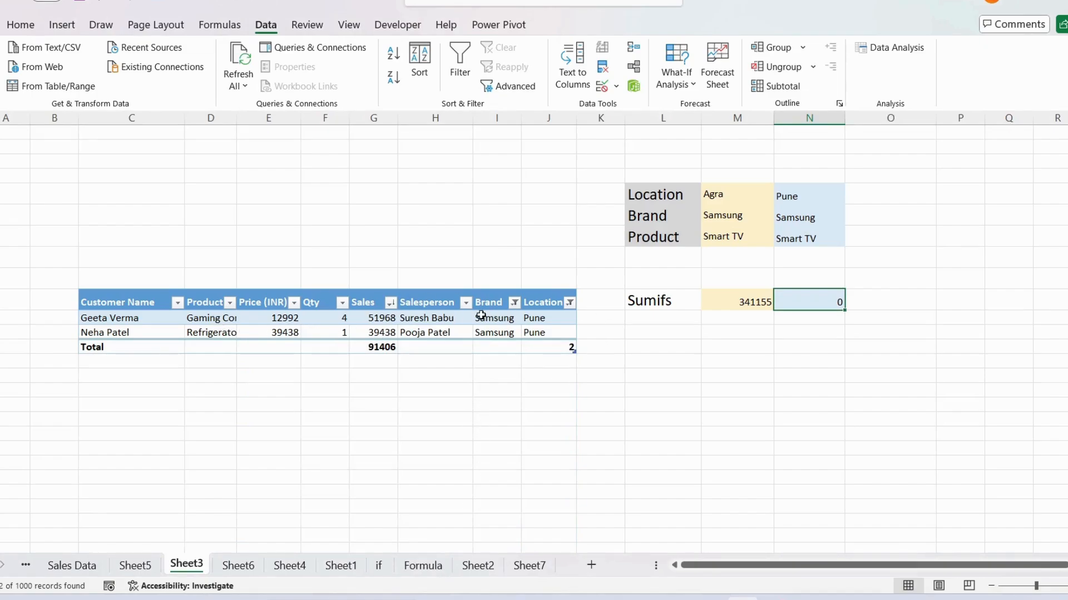
Step: Compare the brands and products in the filtered table rows with the column N Product criteria and Sumifs result
drag(484, 317, 489, 333)
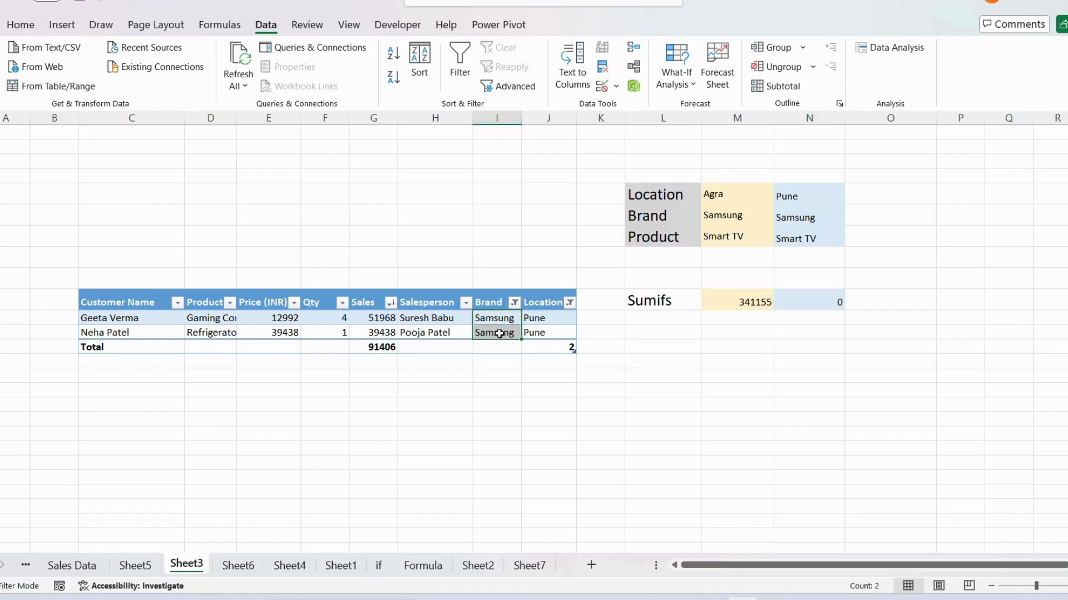
click(215, 316)
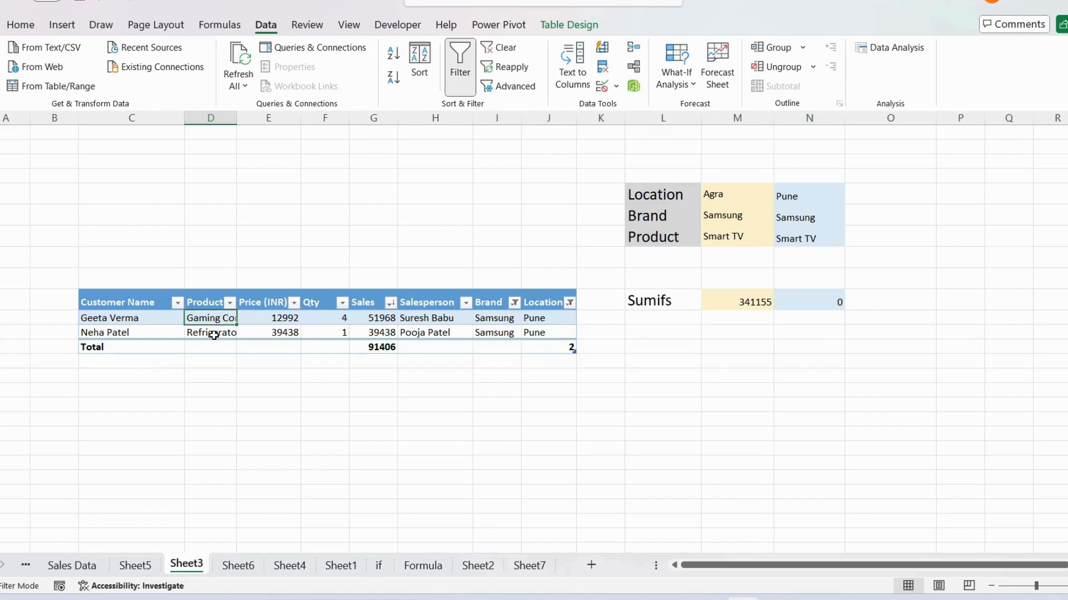
click(214, 334)
click(793, 242)
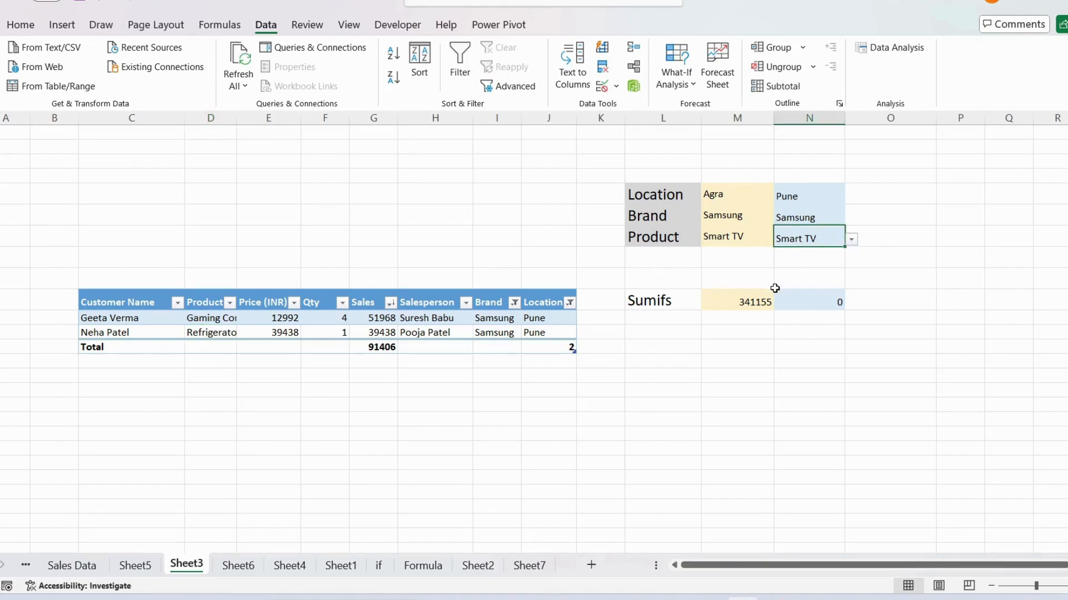
click(832, 301)
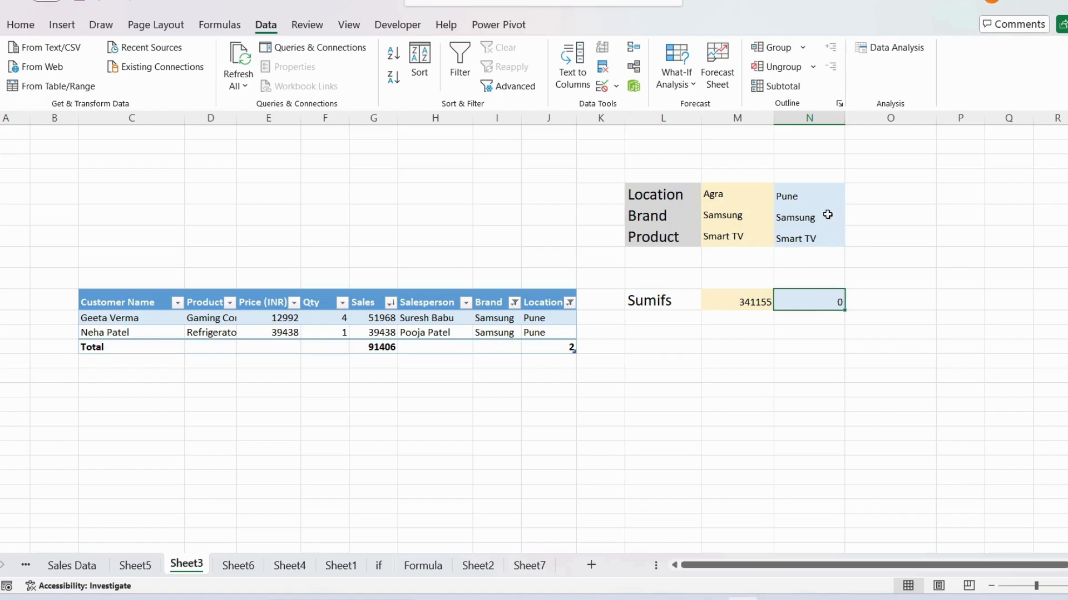
Step: Try Nagpur and Mumbai as the column N Location criteria
click(814, 197)
click(851, 198)
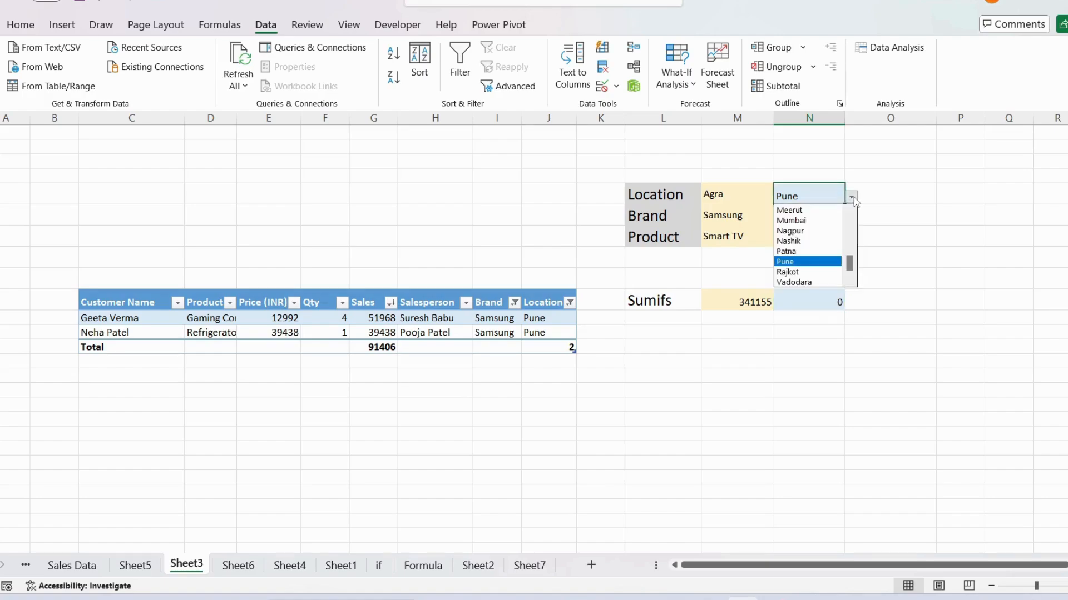
click(807, 228)
click(851, 197)
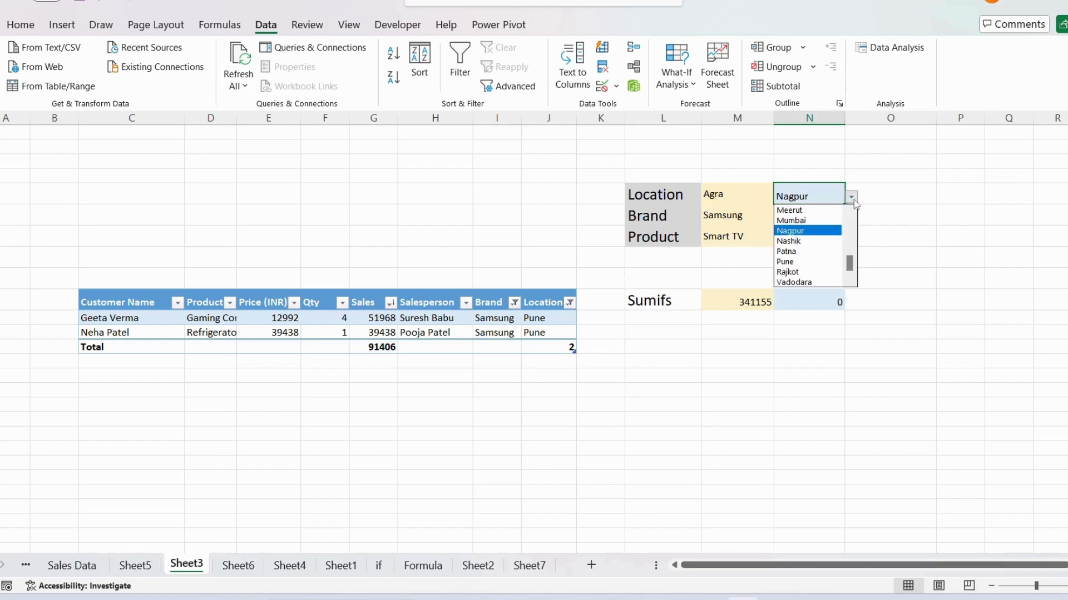
click(802, 221)
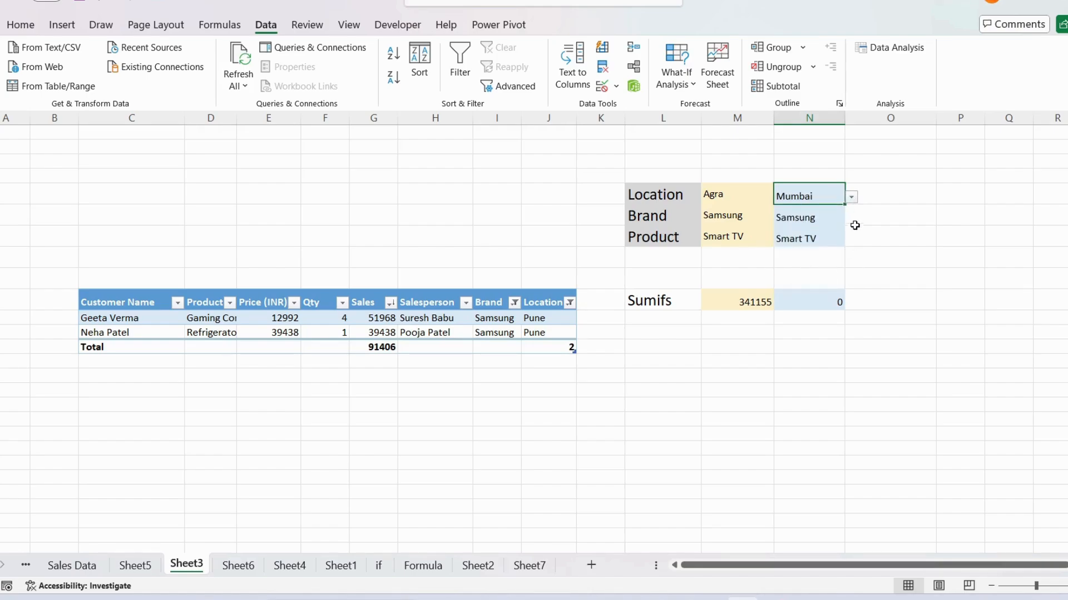
Step: Set the column N Location criteria to Ahmedabad, leaving Samsung and Smart TV as its other criteria
click(851, 199)
scroll(814, 255, up, 5)
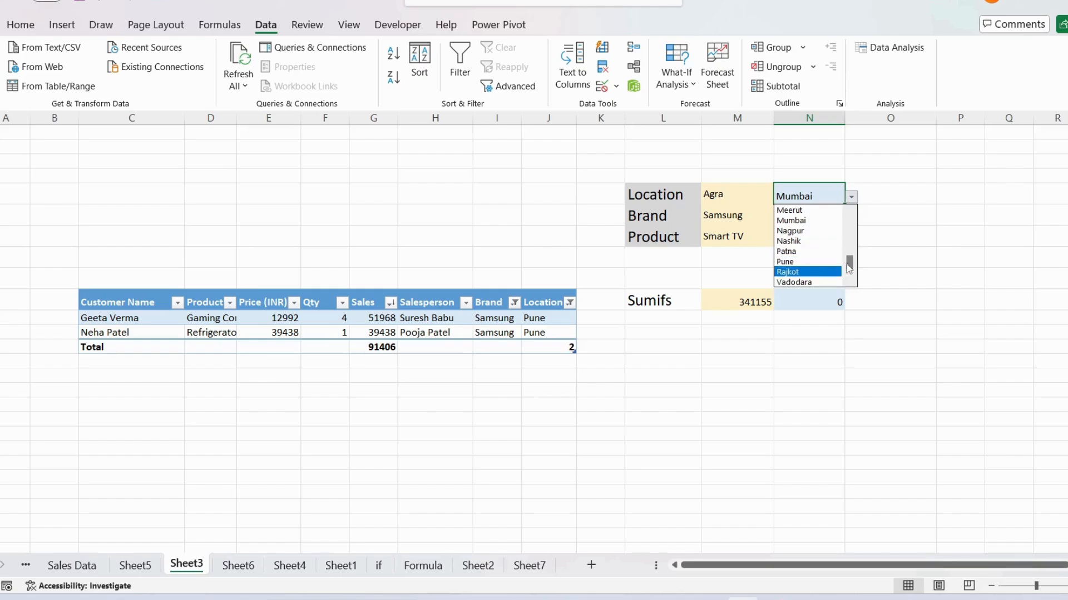
click(804, 221)
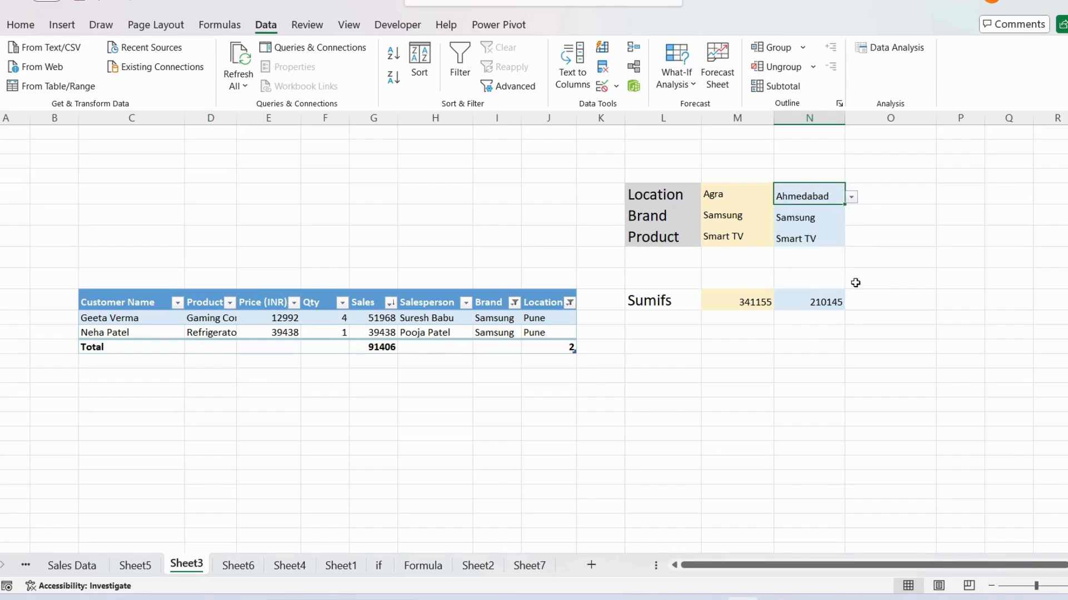
click(822, 237)
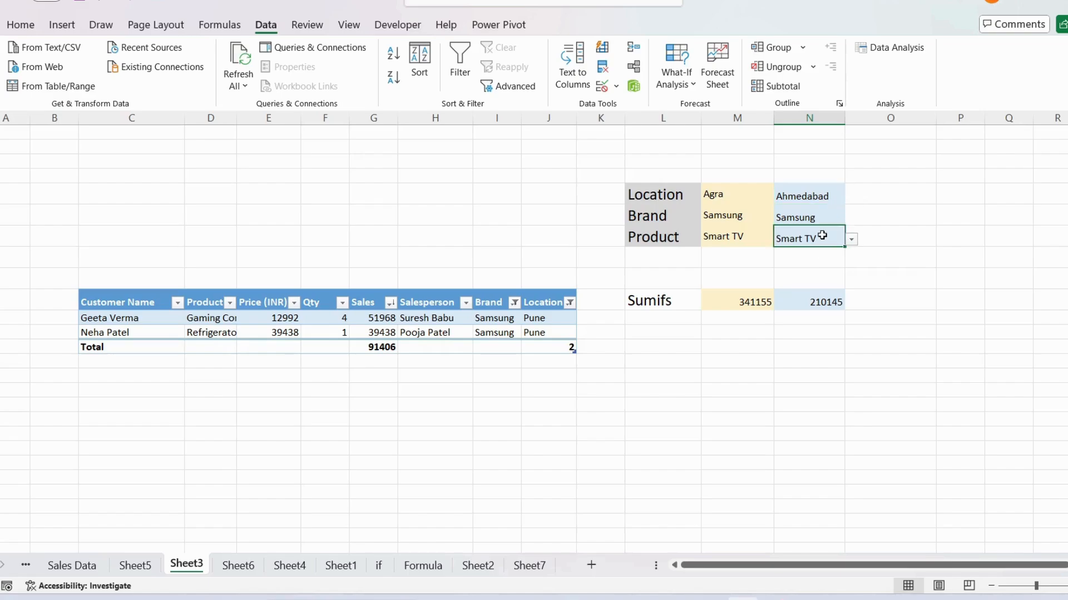
Step: Calculate the difference between the two Sumifs results in O10 with the formula =N10-M10
click(877, 298)
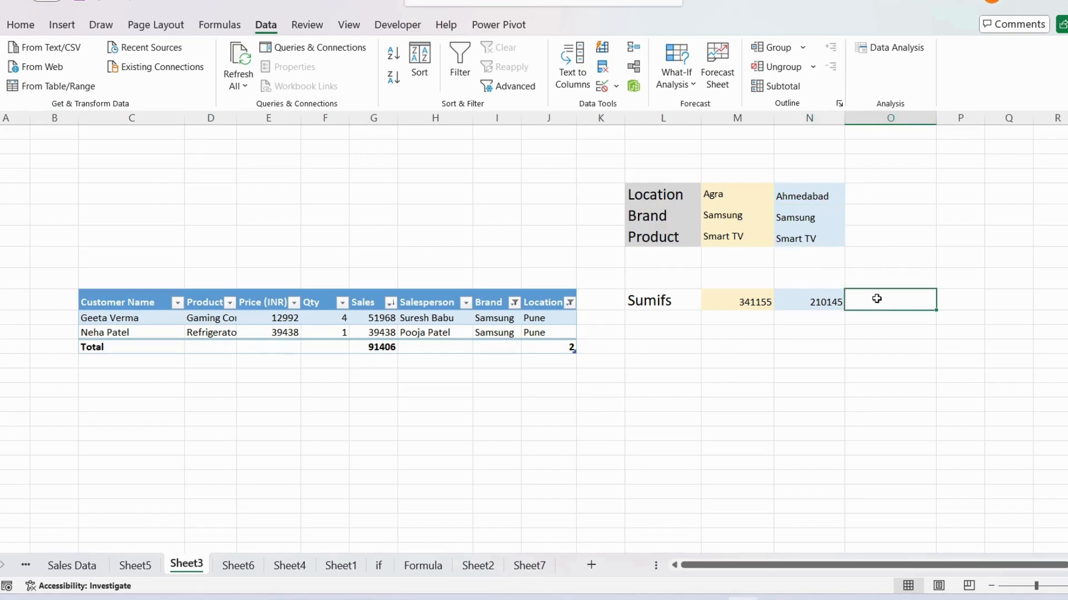
text(=)
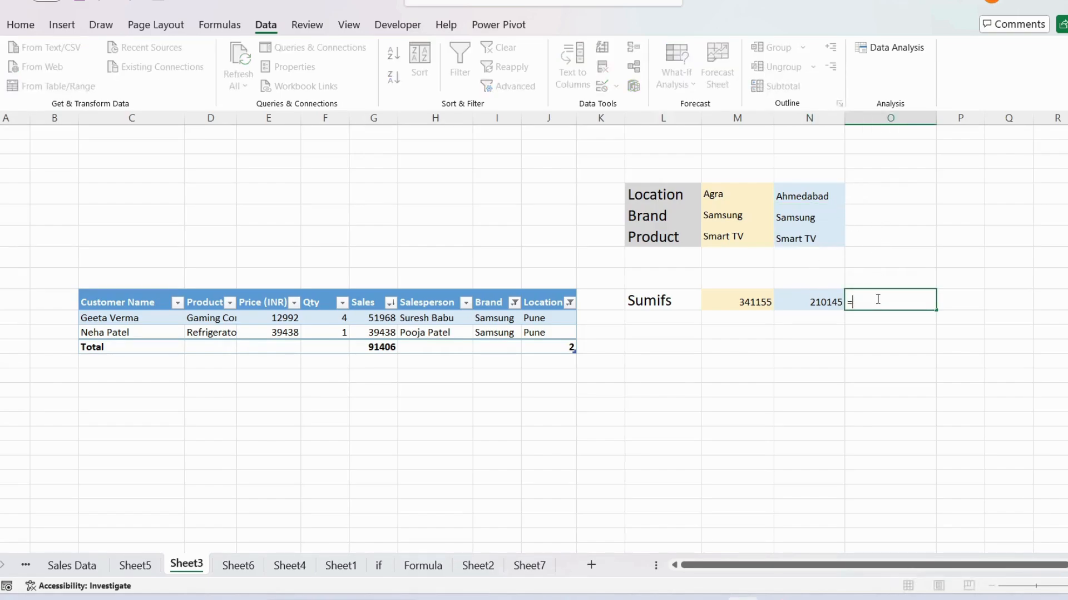
click(817, 298)
text(-)
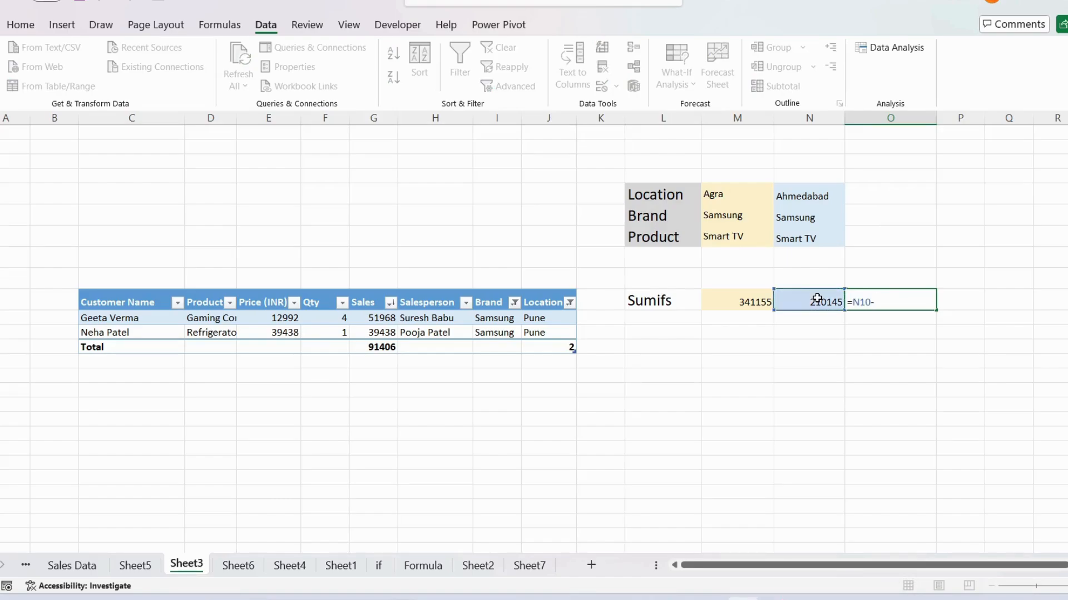
click(733, 303)
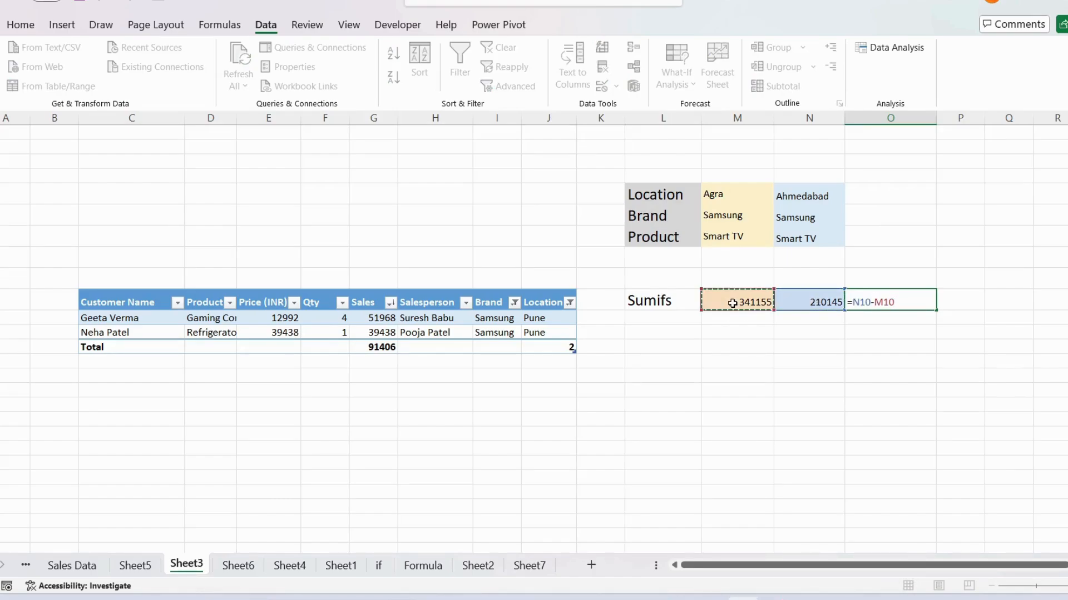
key(Return)
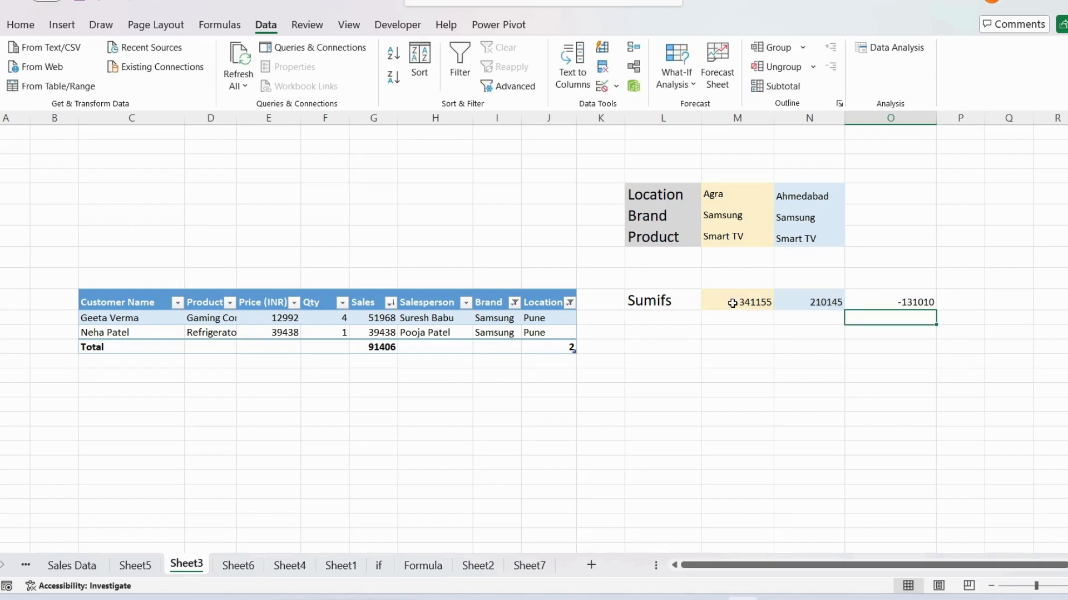
Step: Compare the location, brand and product criteria in columns M and N with the difference calculated in O10
click(892, 299)
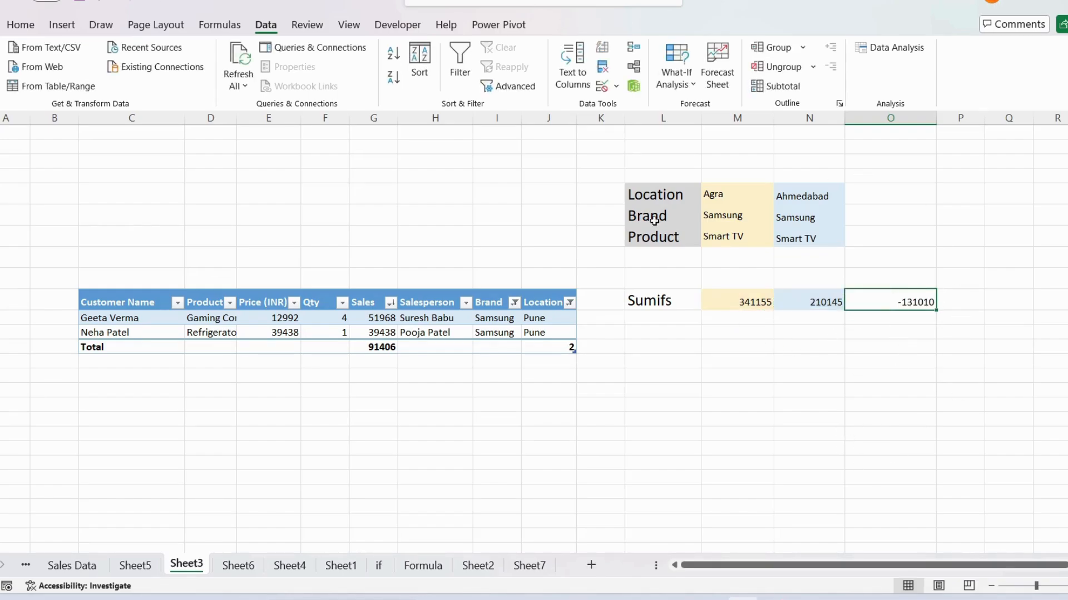
drag(717, 192, 721, 234)
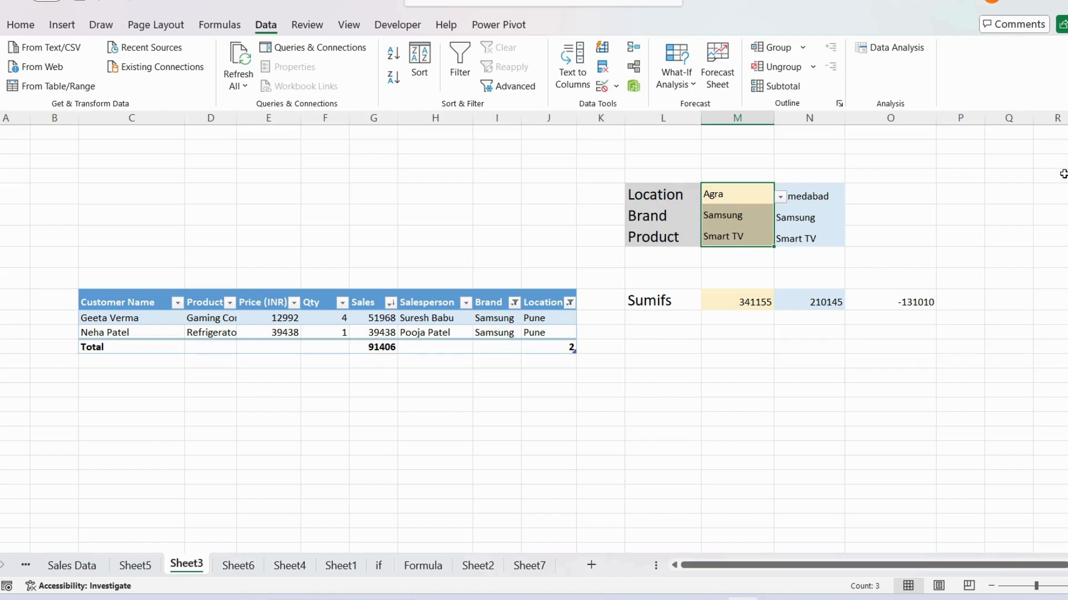
click(767, 202)
click(814, 196)
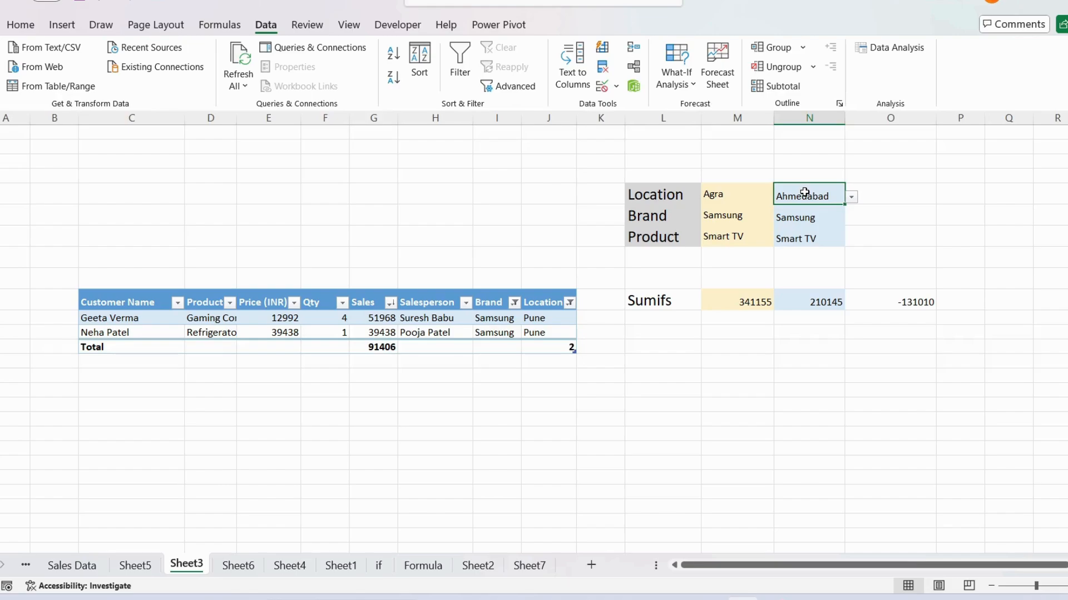
click(917, 301)
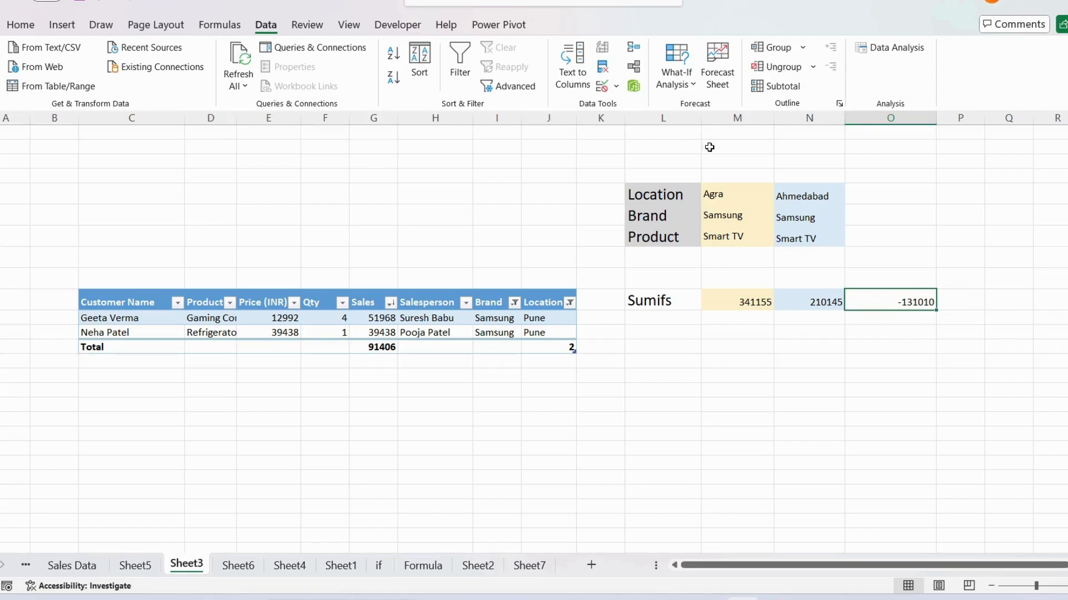
Step: Set the Brand criteria in both columns M and N to Vivo
click(739, 193)
click(751, 217)
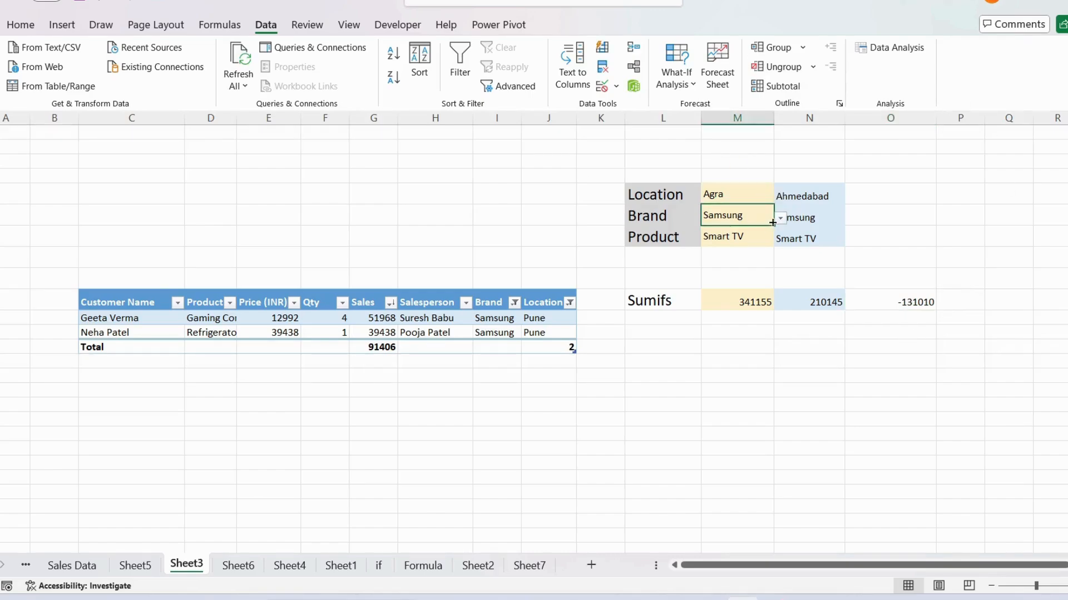
click(780, 218)
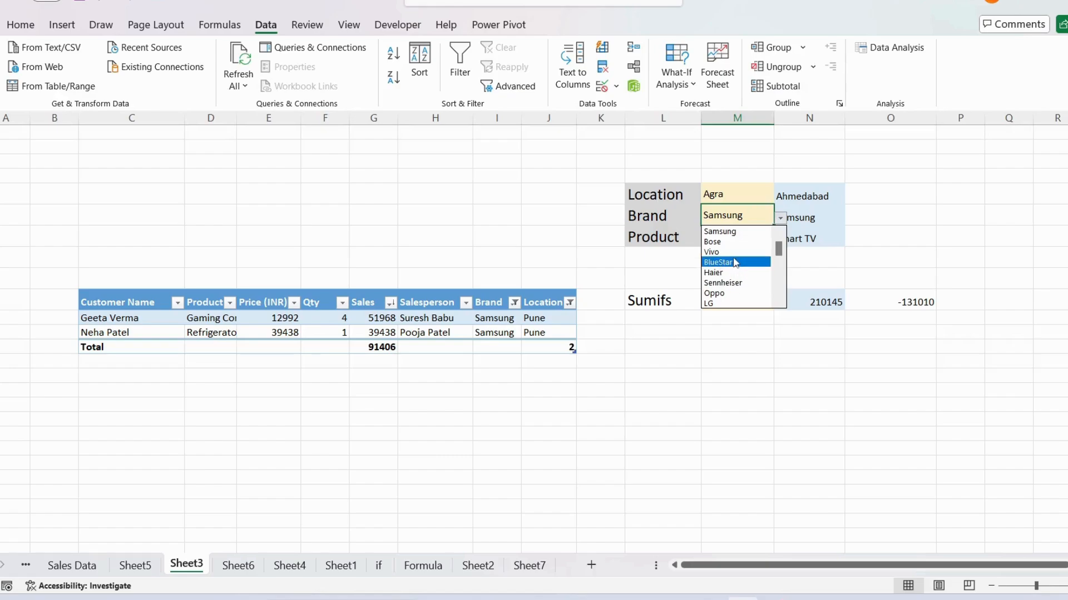
click(718, 252)
click(814, 217)
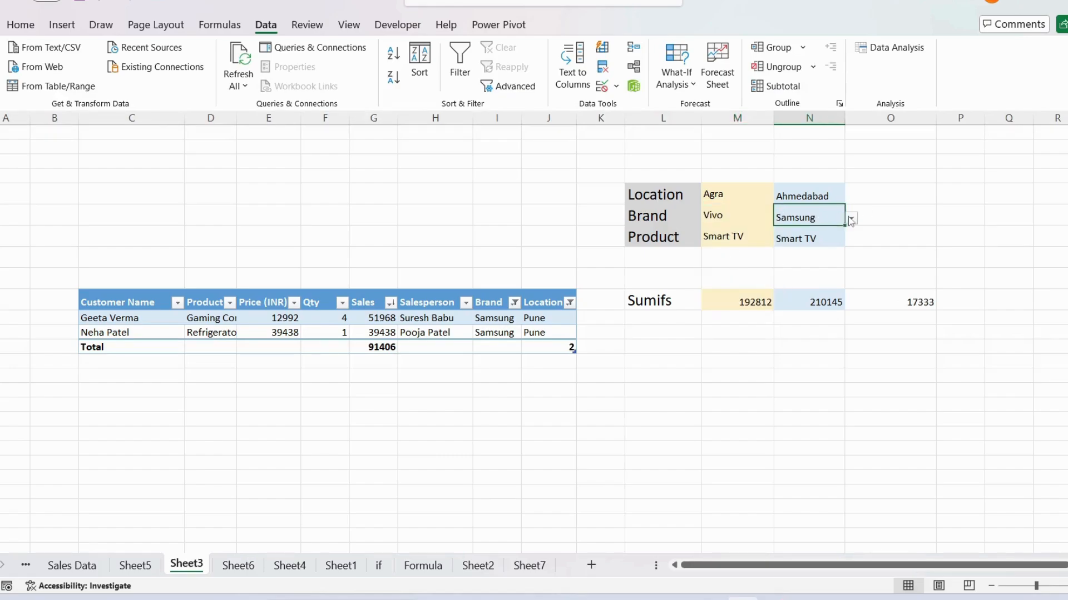
click(851, 217)
click(837, 258)
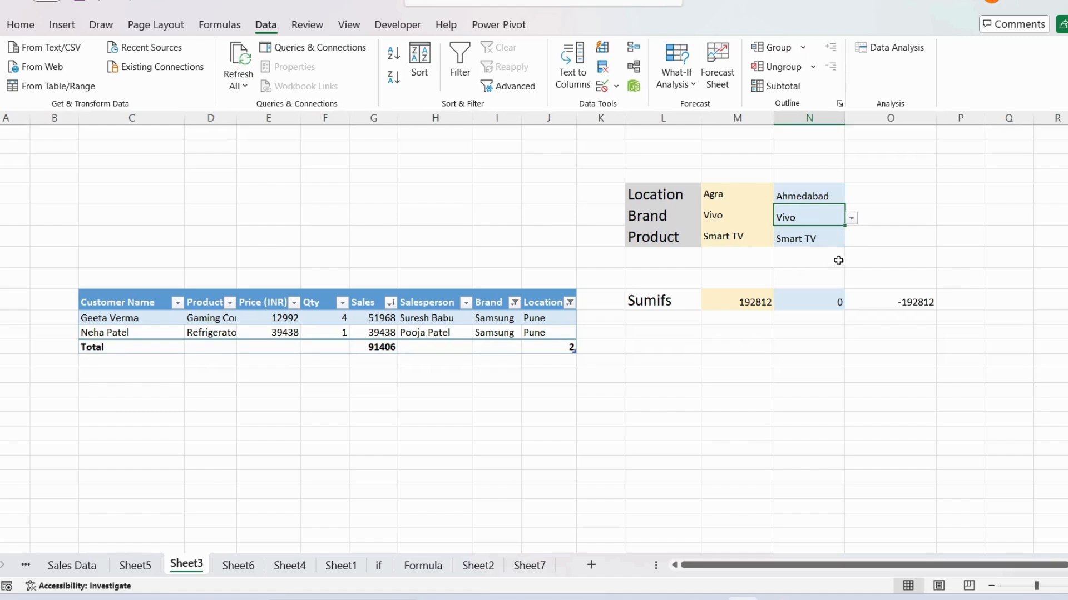
Step: Check the Product criteria in columns M and N against the column N Sumifs result
click(818, 236)
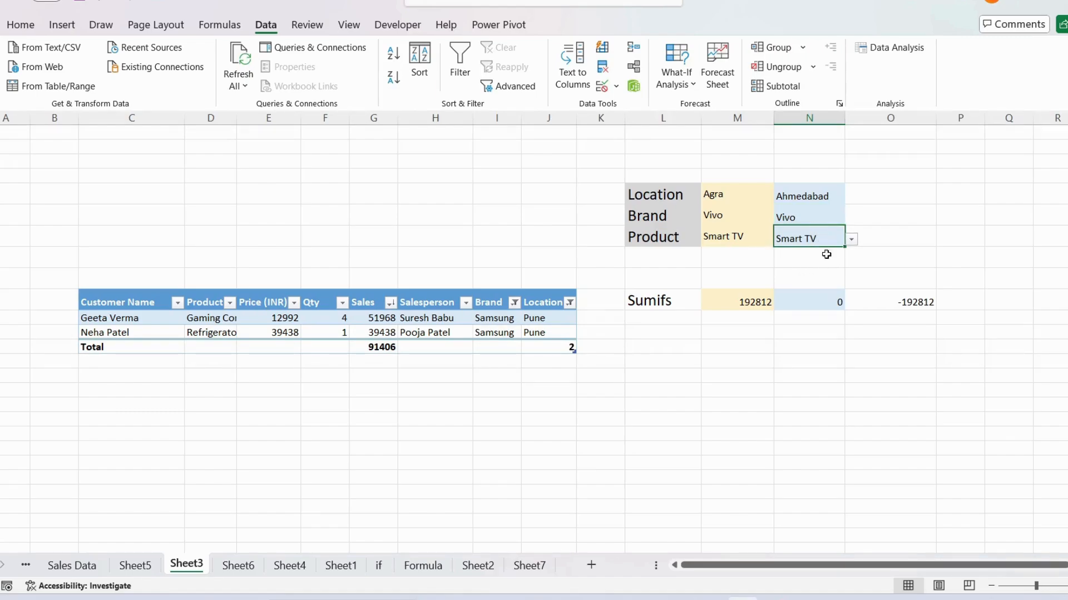
click(734, 228)
click(801, 244)
click(829, 300)
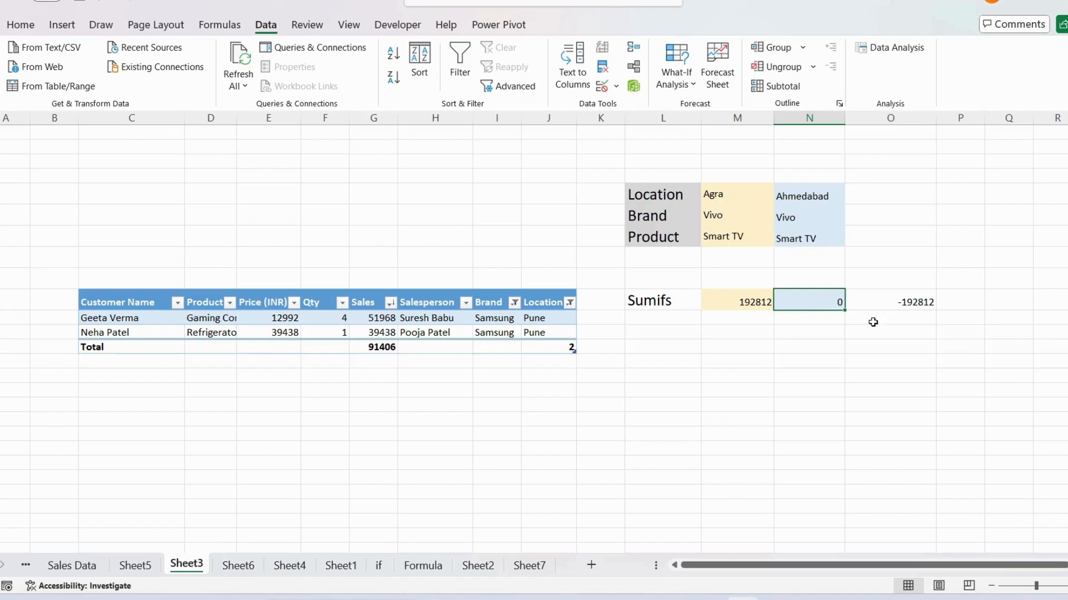